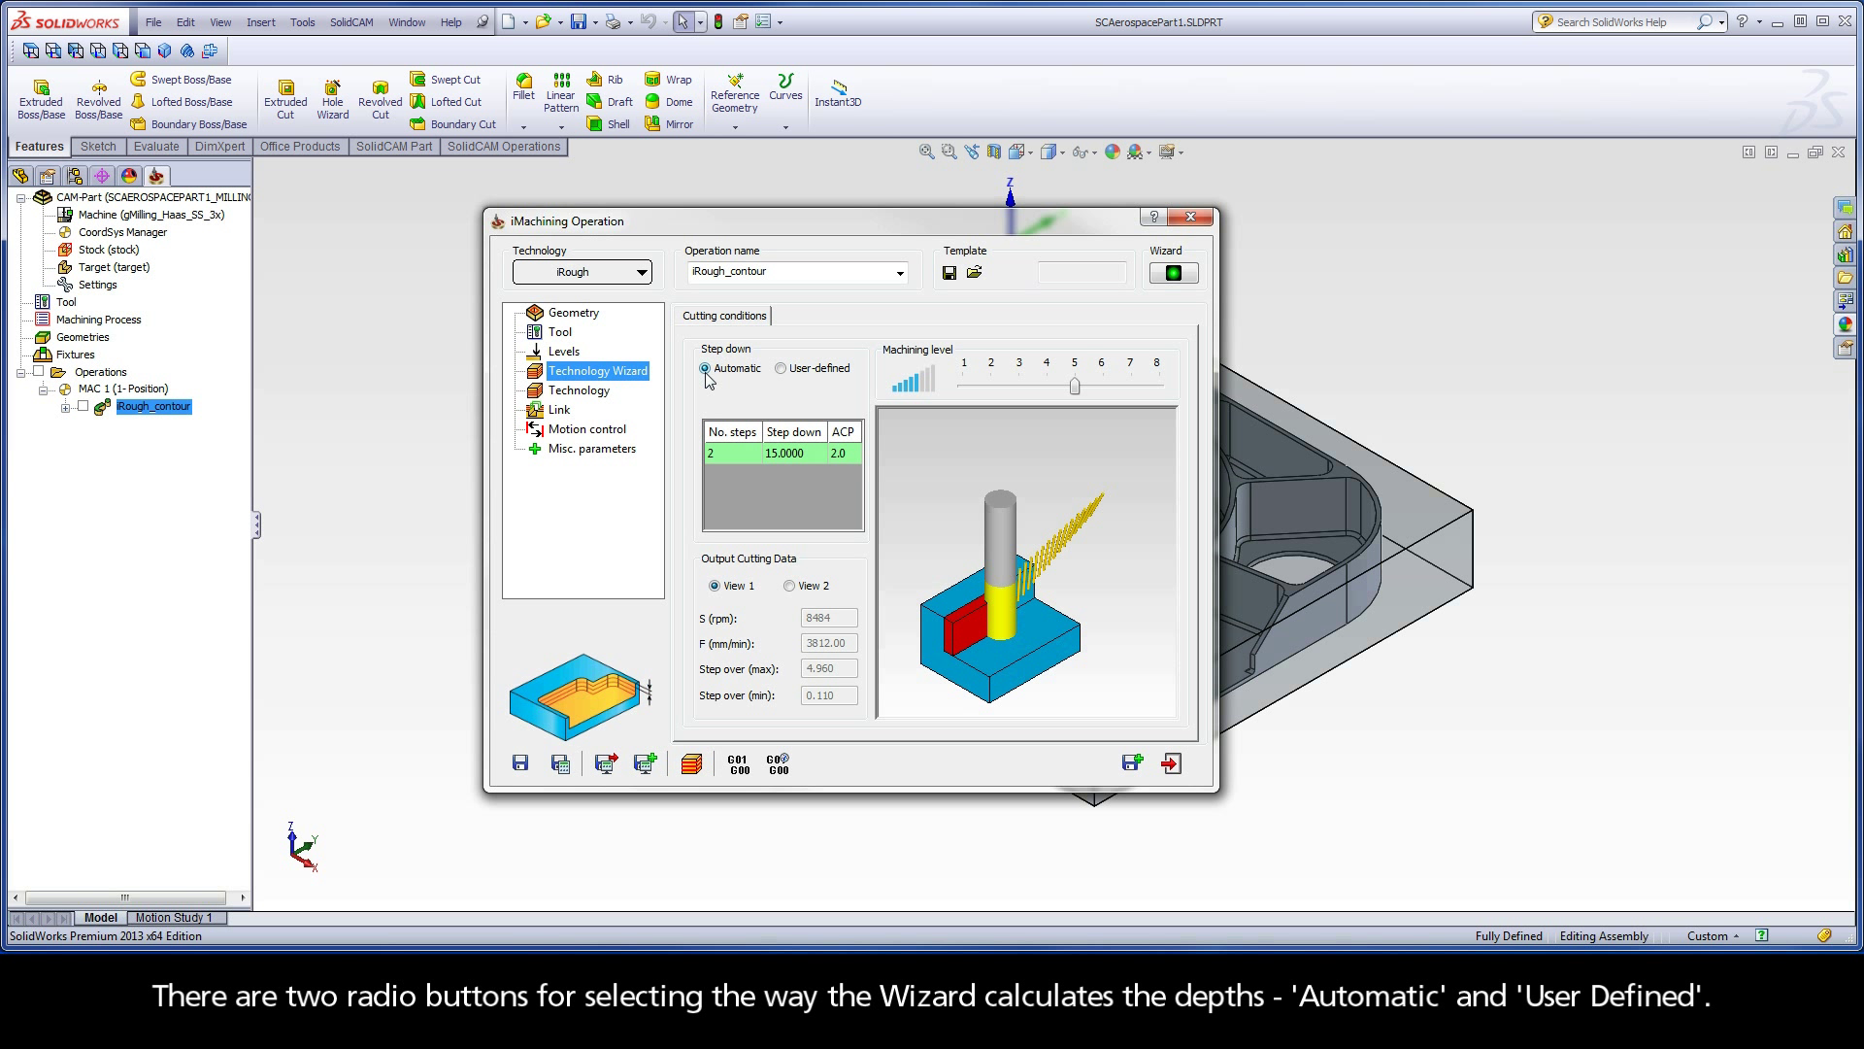
Step: Return the step down to Automatic (2 steps of 15 mm, ACP 2.0) and calculate the toolpath
click(783, 369)
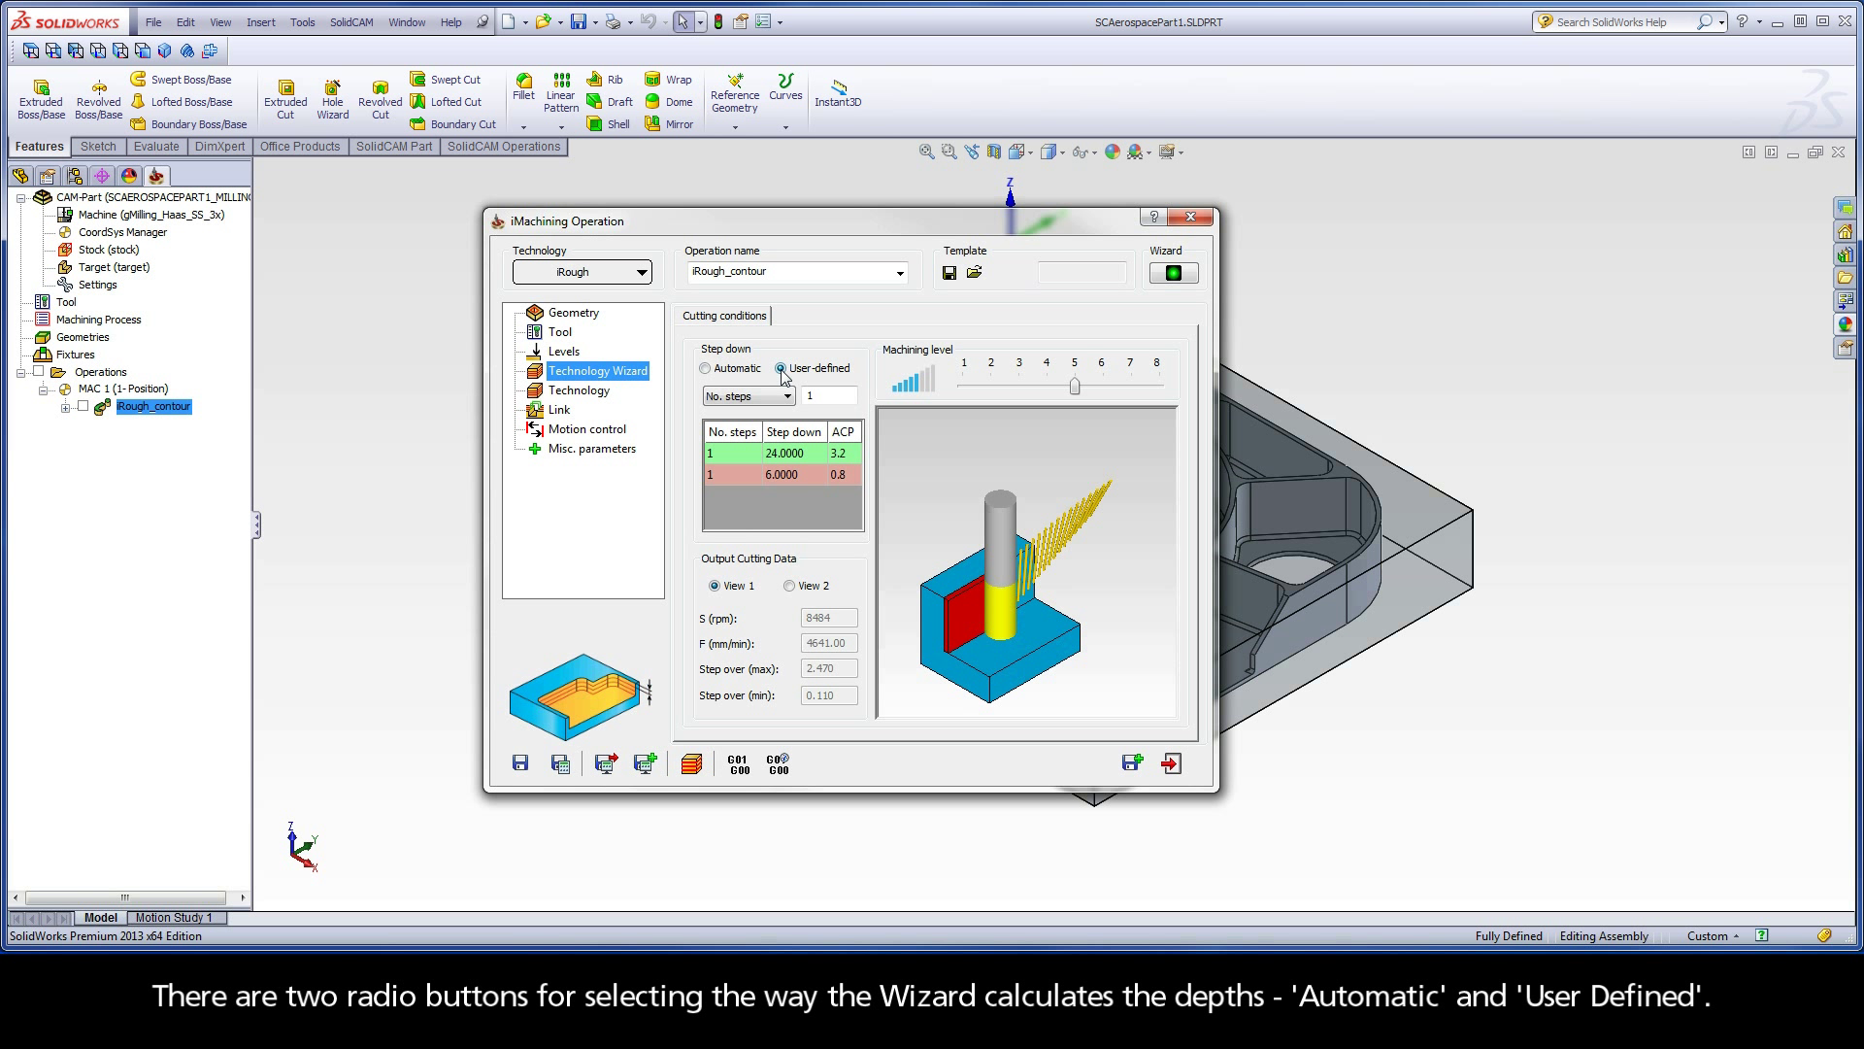
click(706, 369)
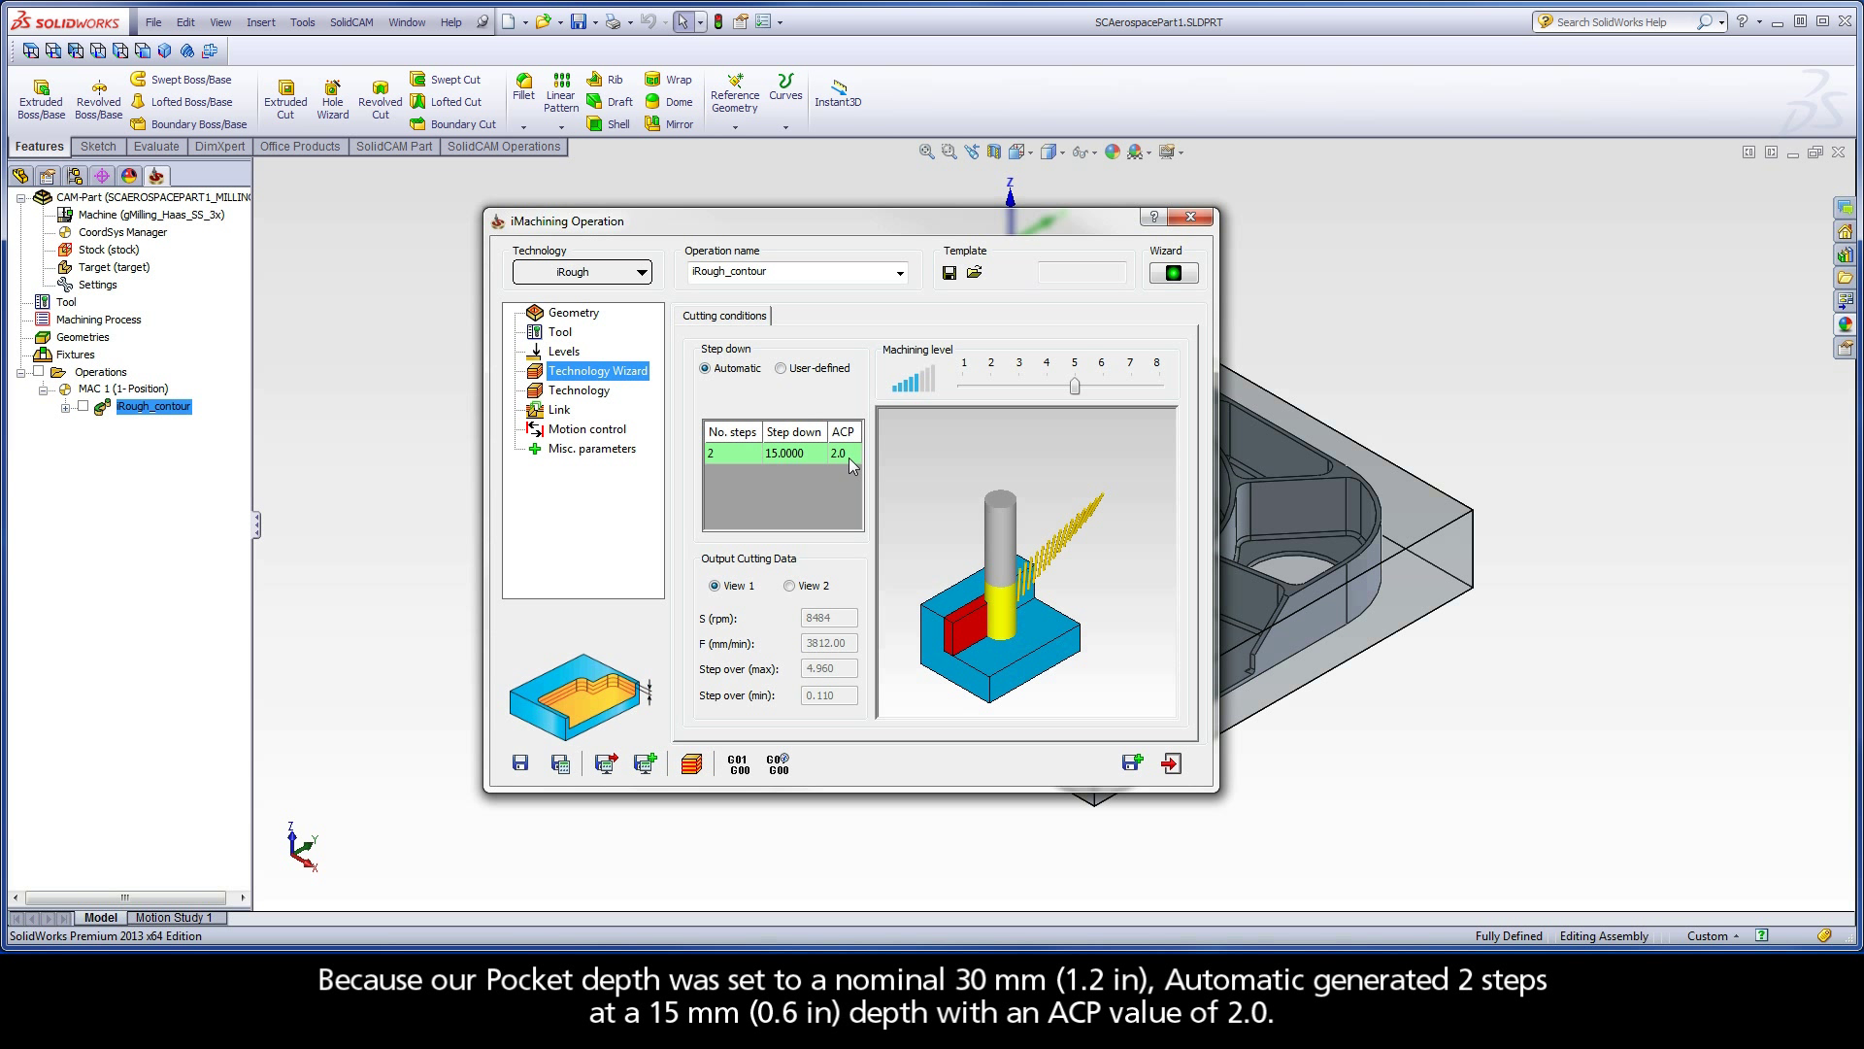
click(562, 767)
Step: Play the iRough_contour simulation in Host CAD, zoom into the pocket, and replay at slower speed
click(689, 765)
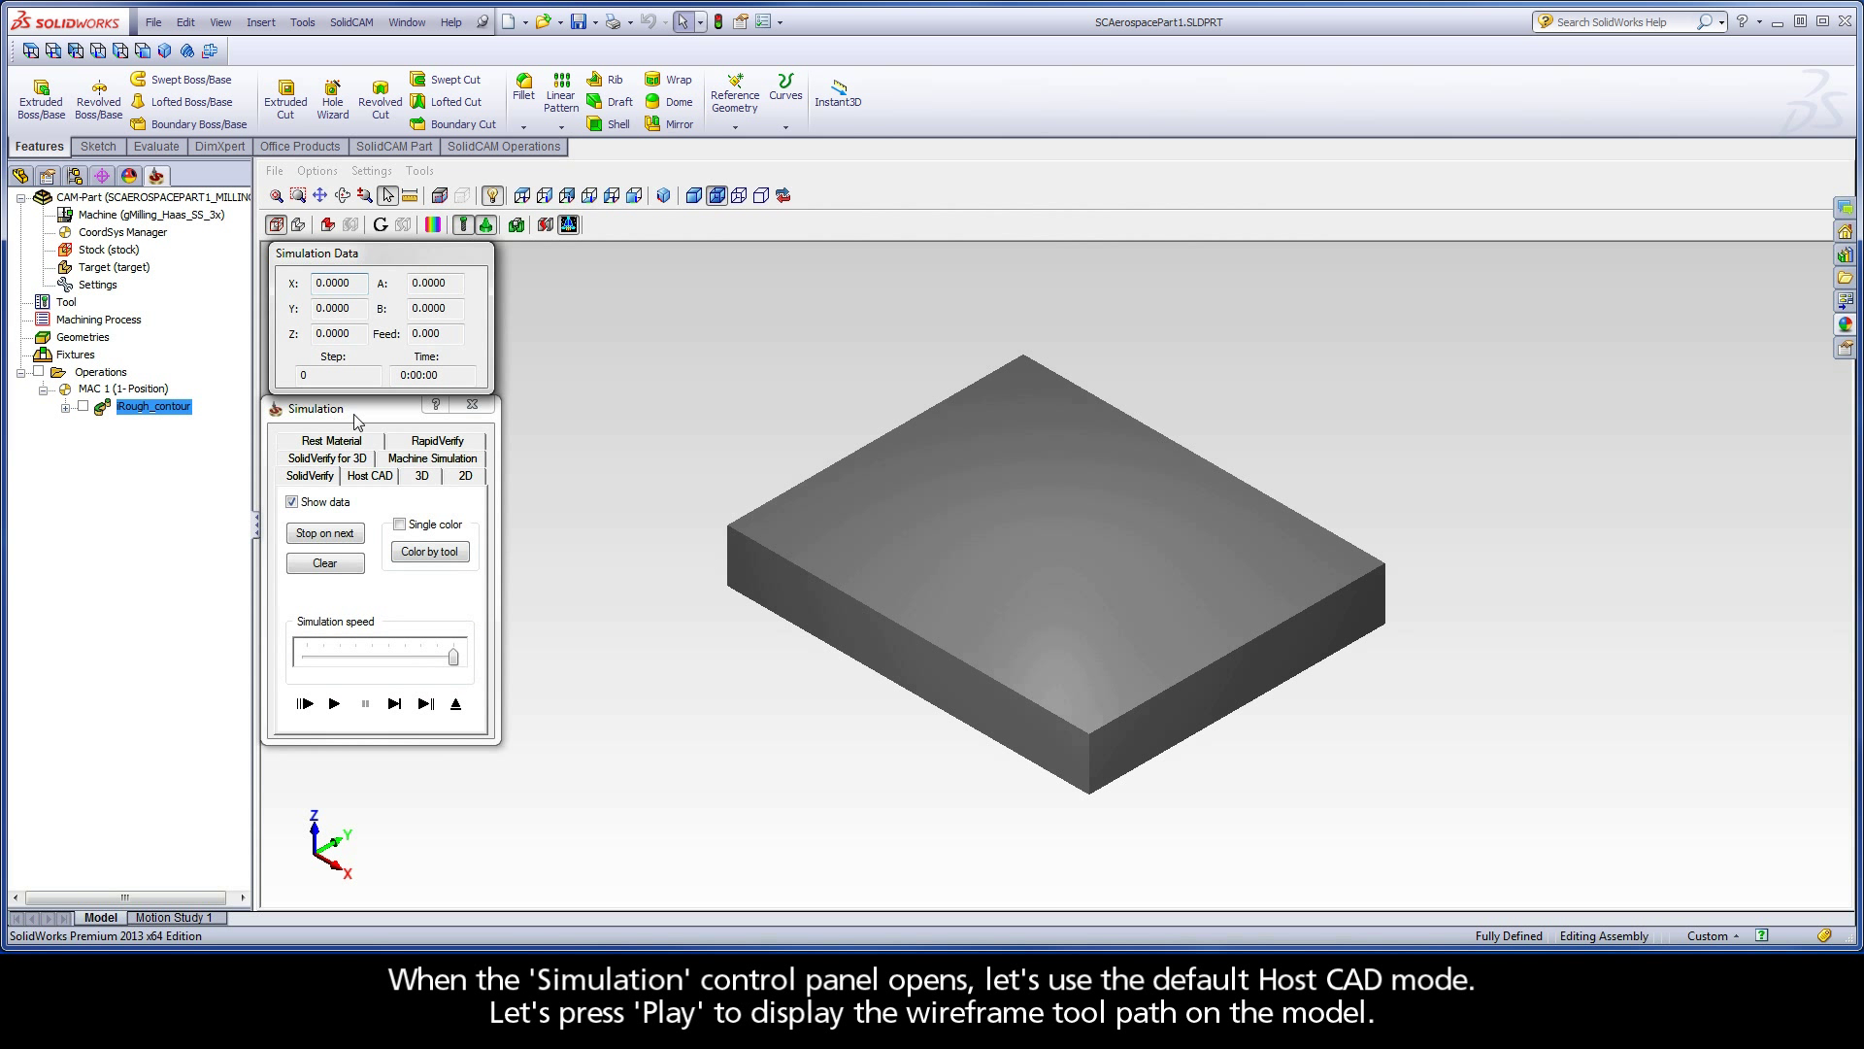
click(394, 485)
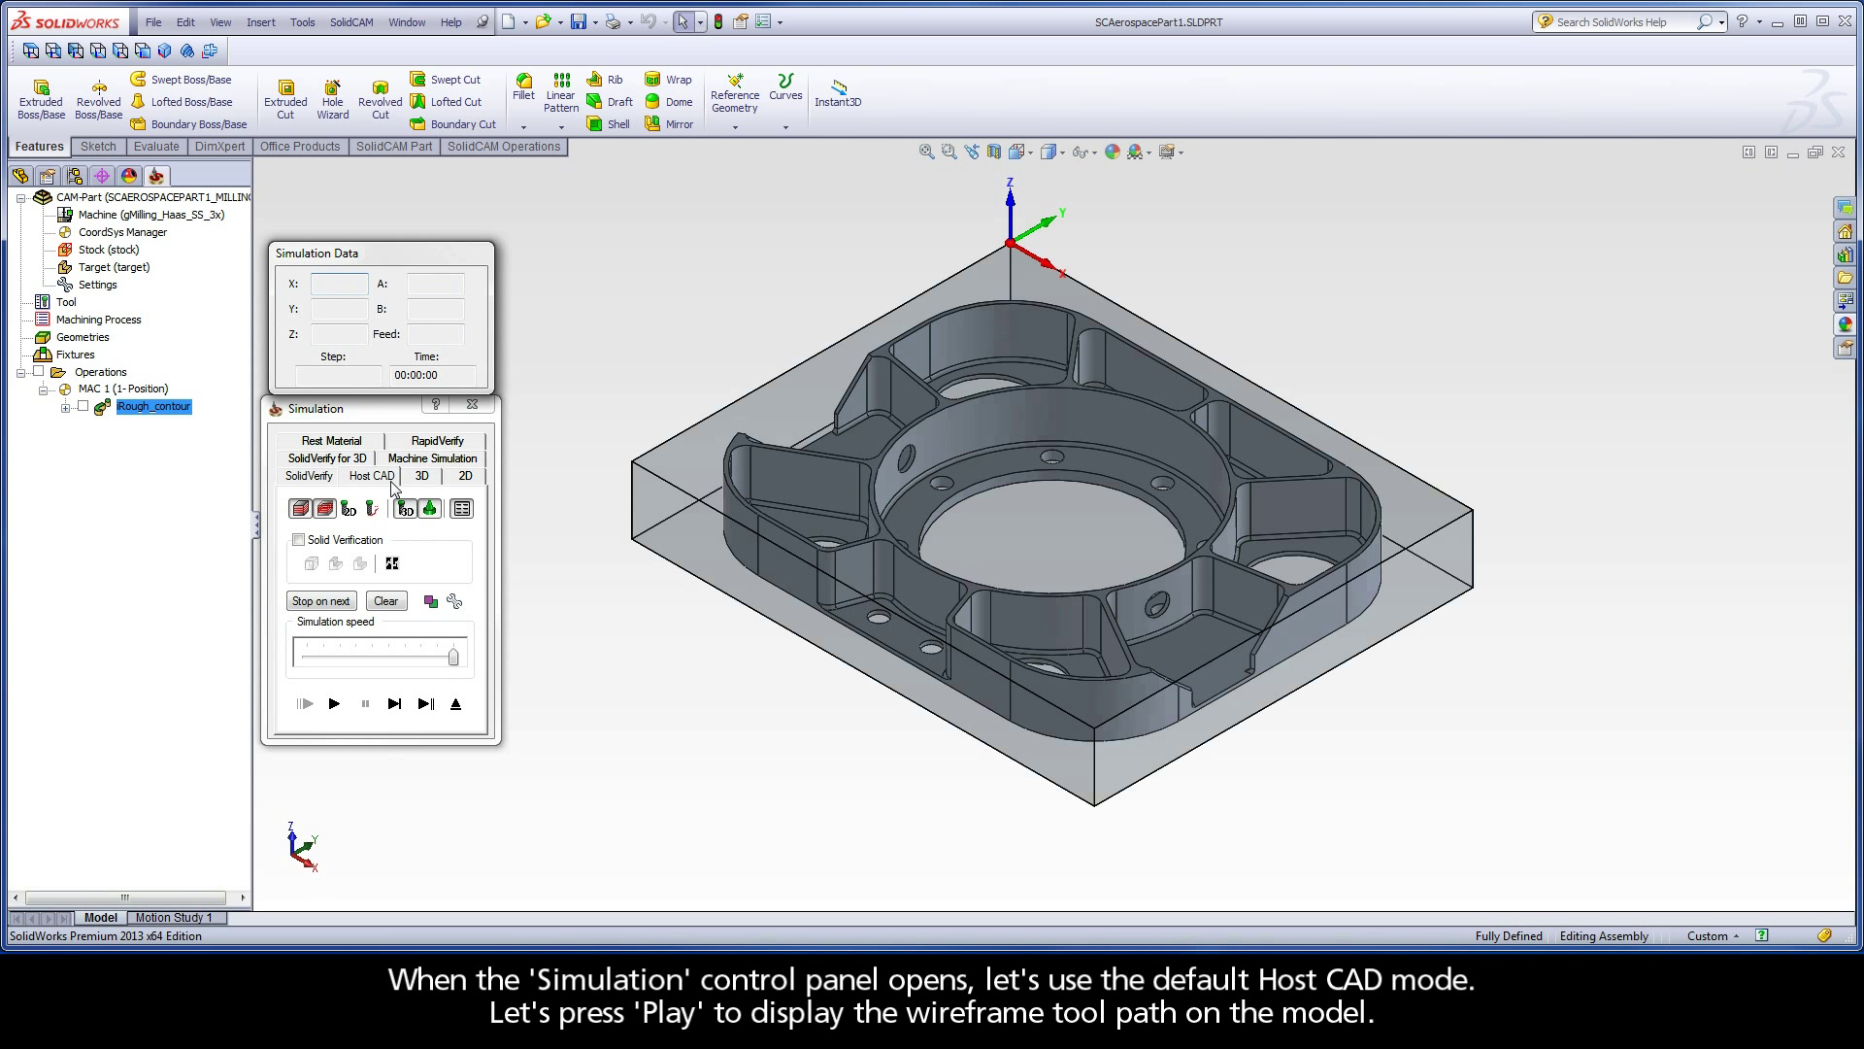
click(334, 703)
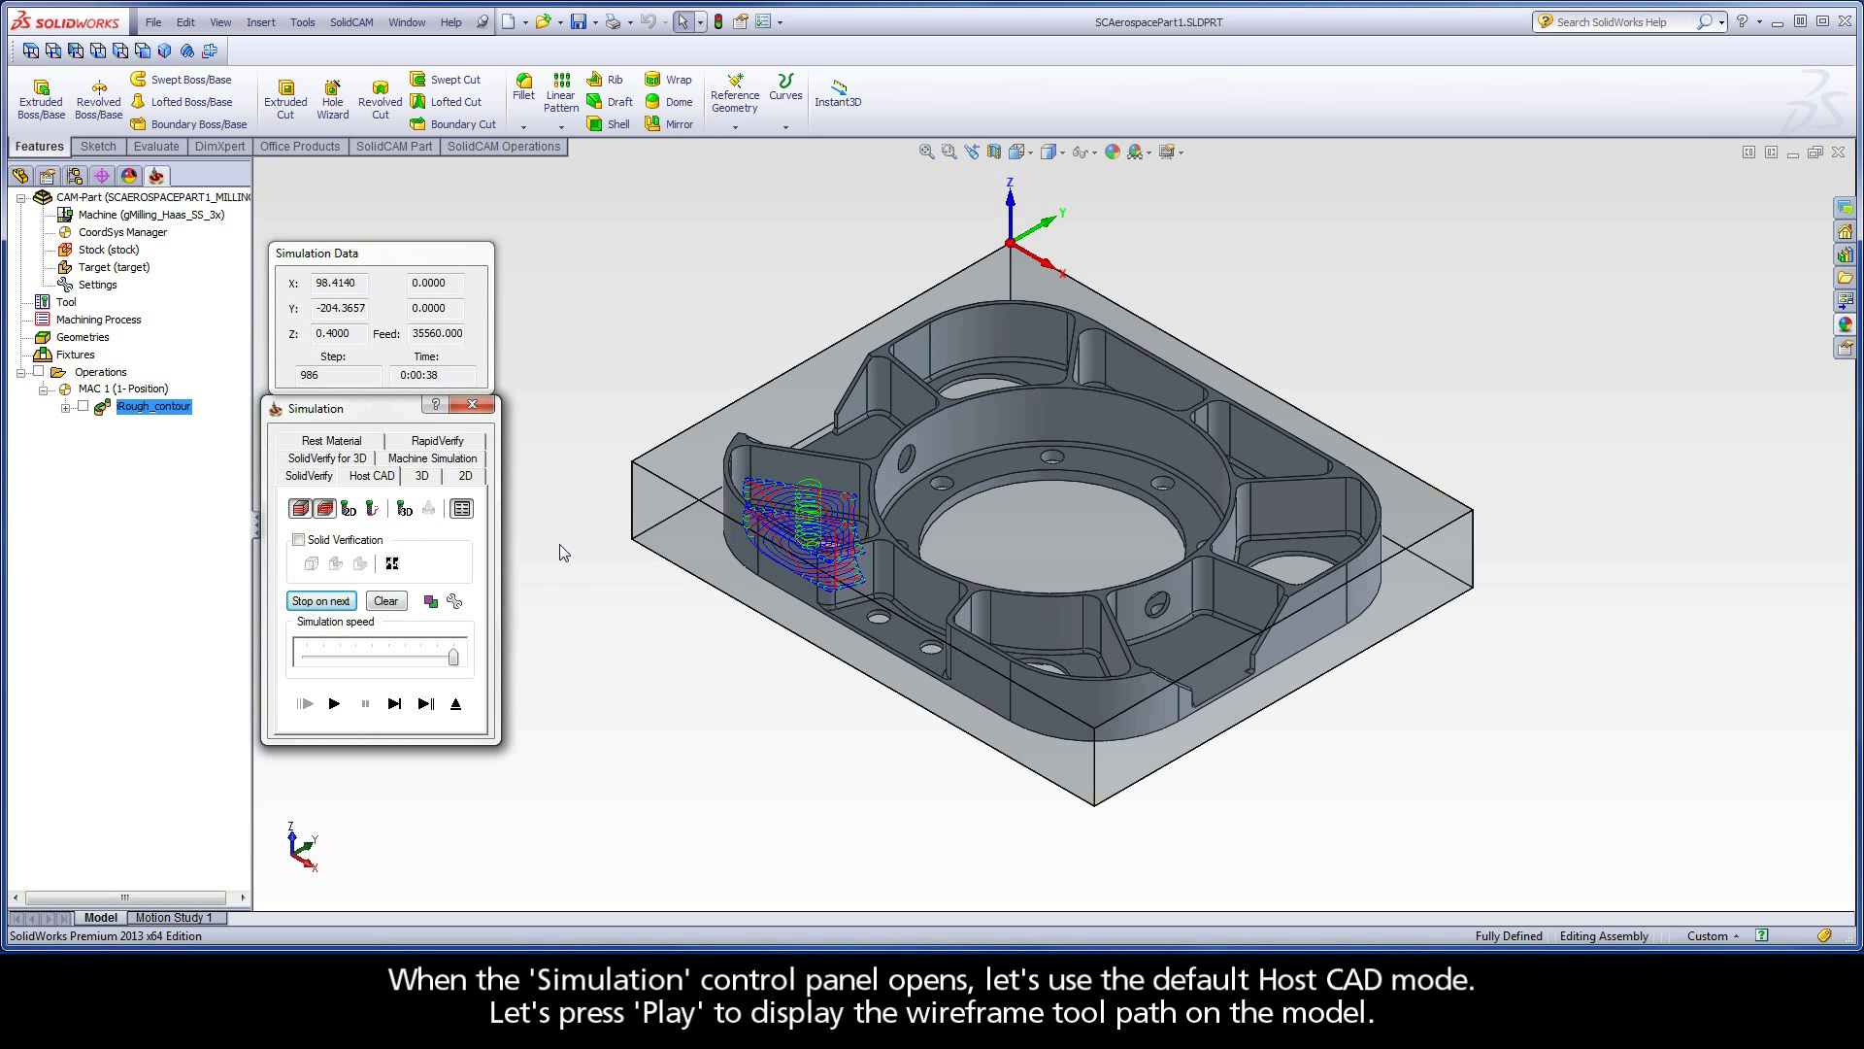
scroll(711, 458, down, 8)
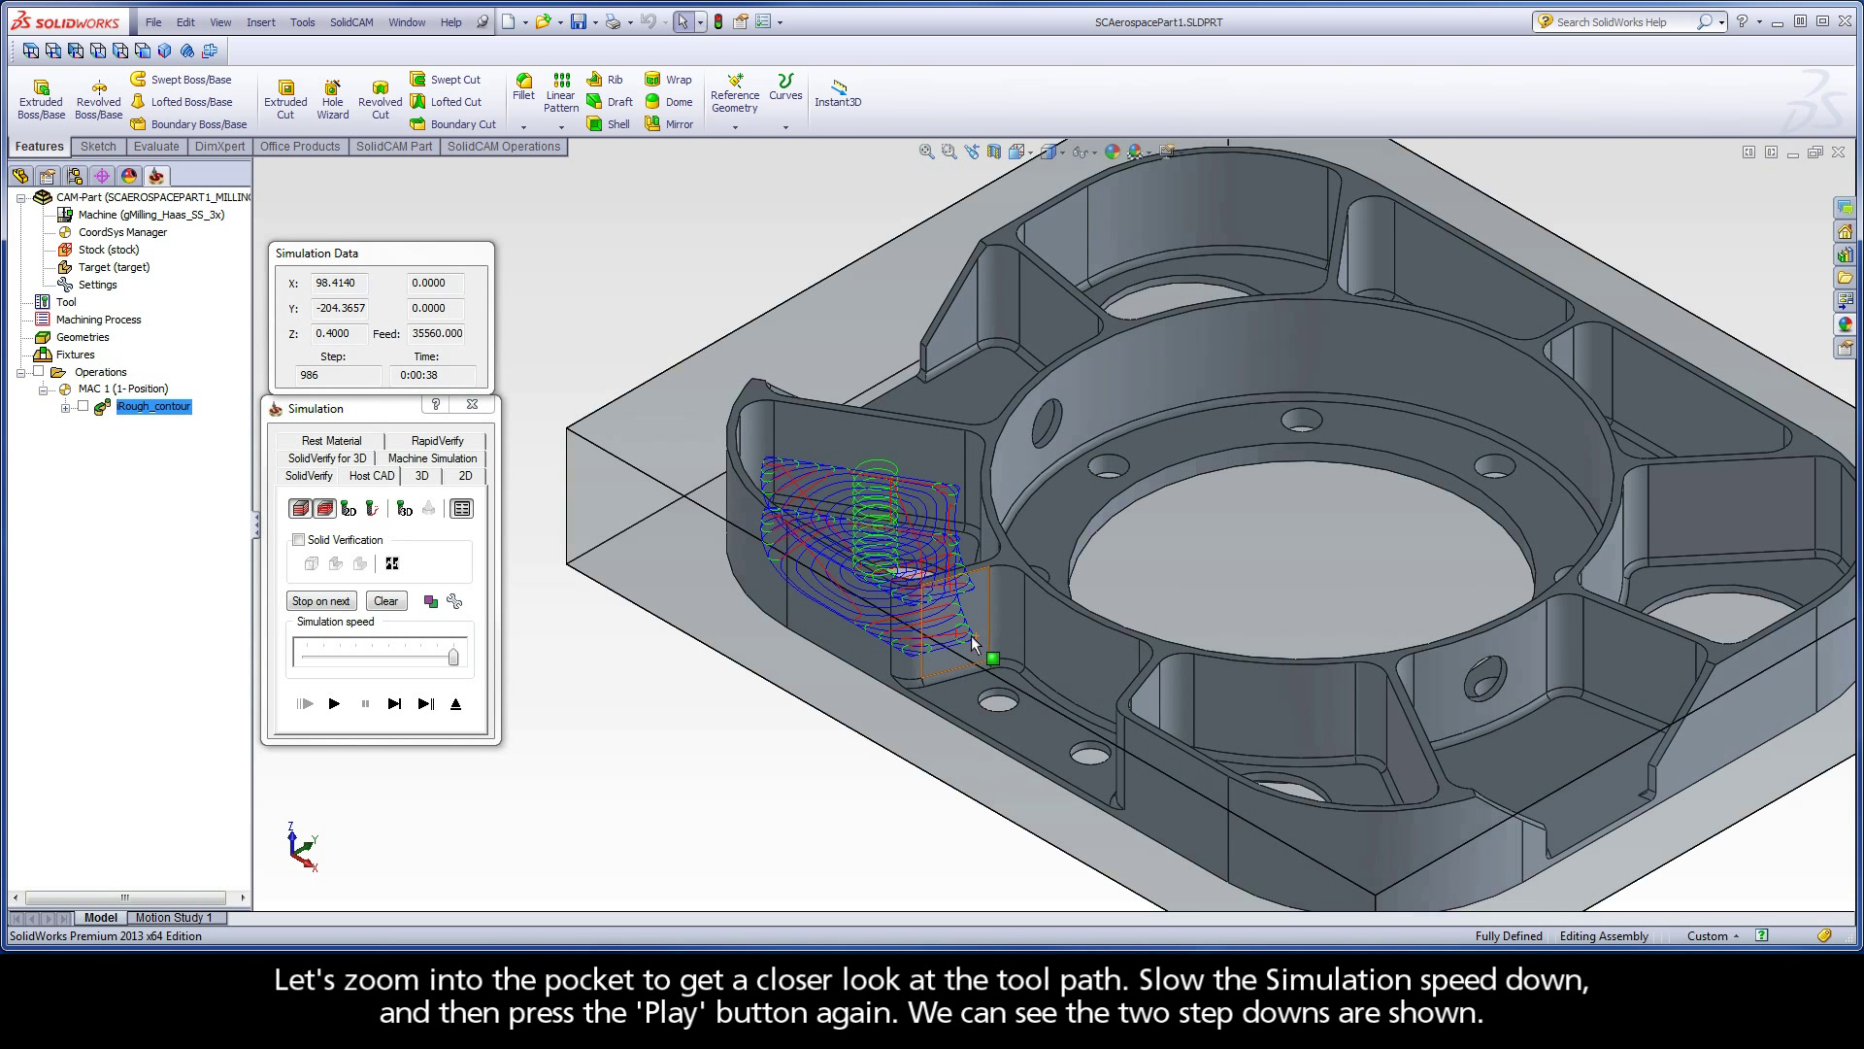
drag(454, 657, 407, 662)
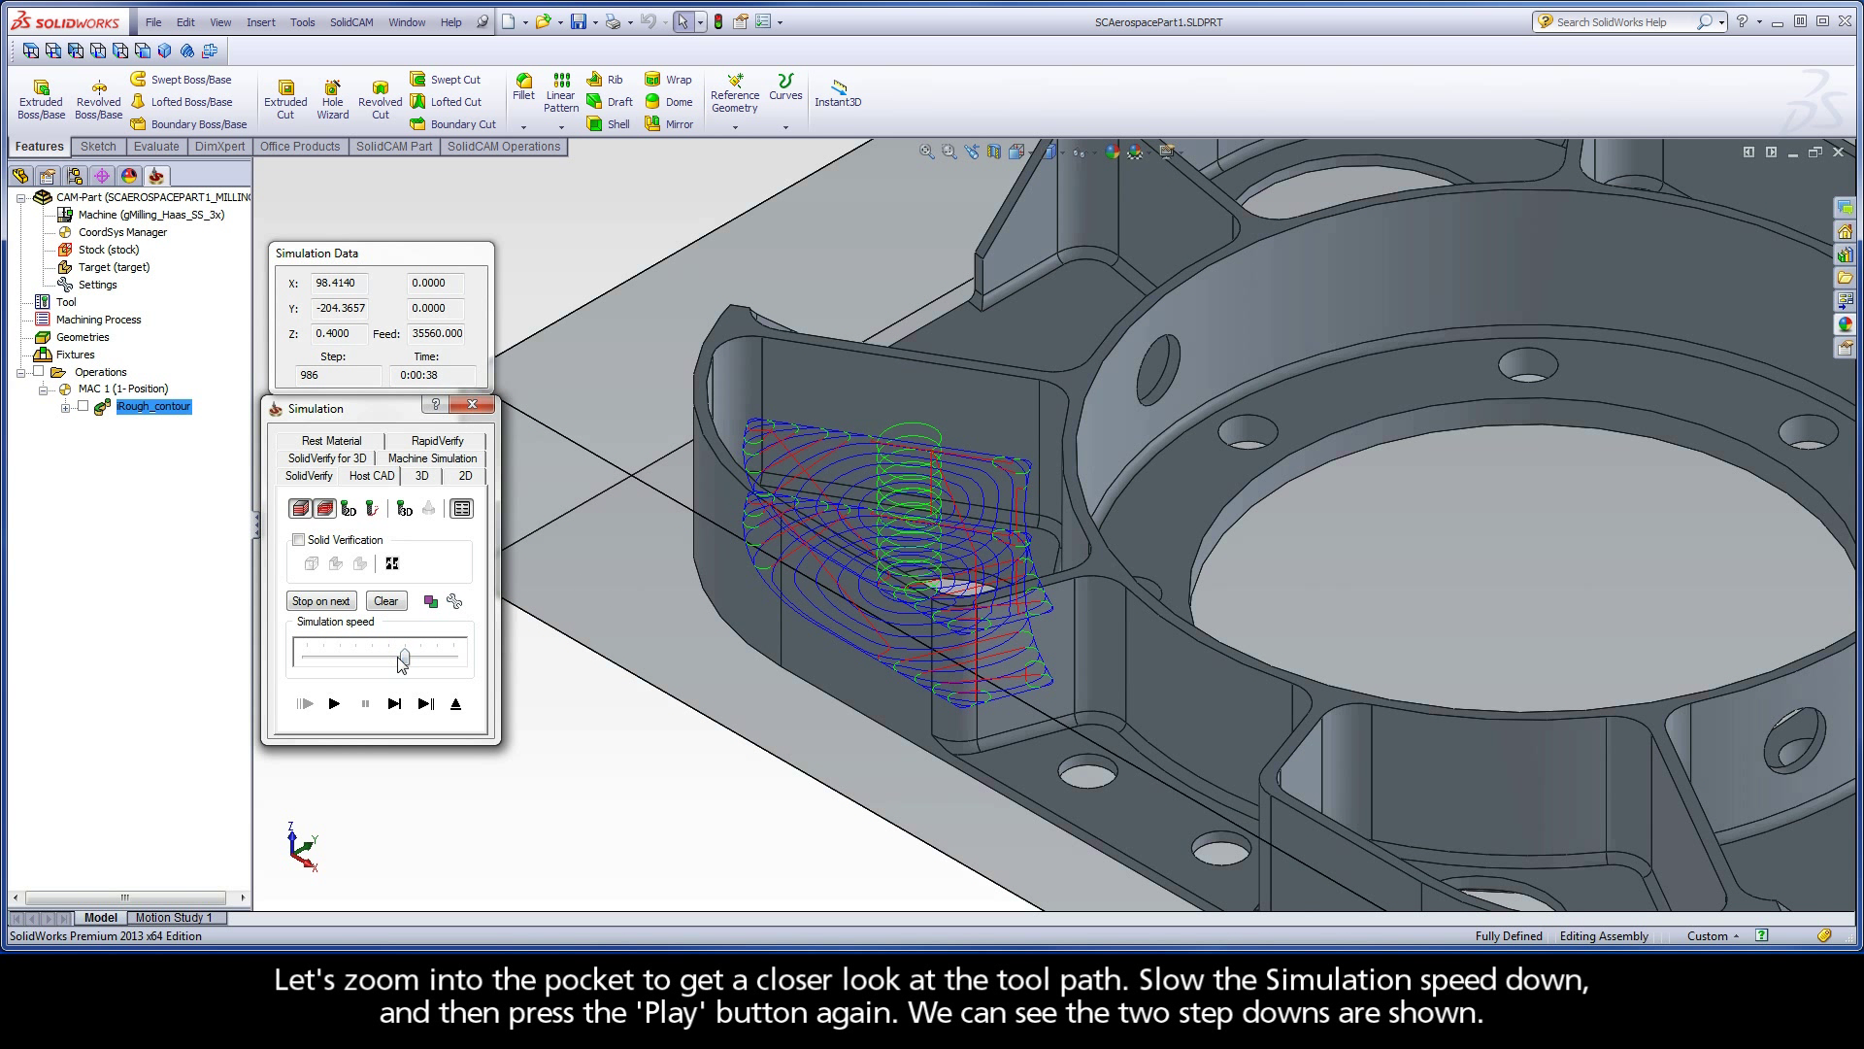
click(334, 705)
Step: Set a User-defined step down by No. steps with 4 steps (7.5 mm each, ACP 1.0)
click(455, 703)
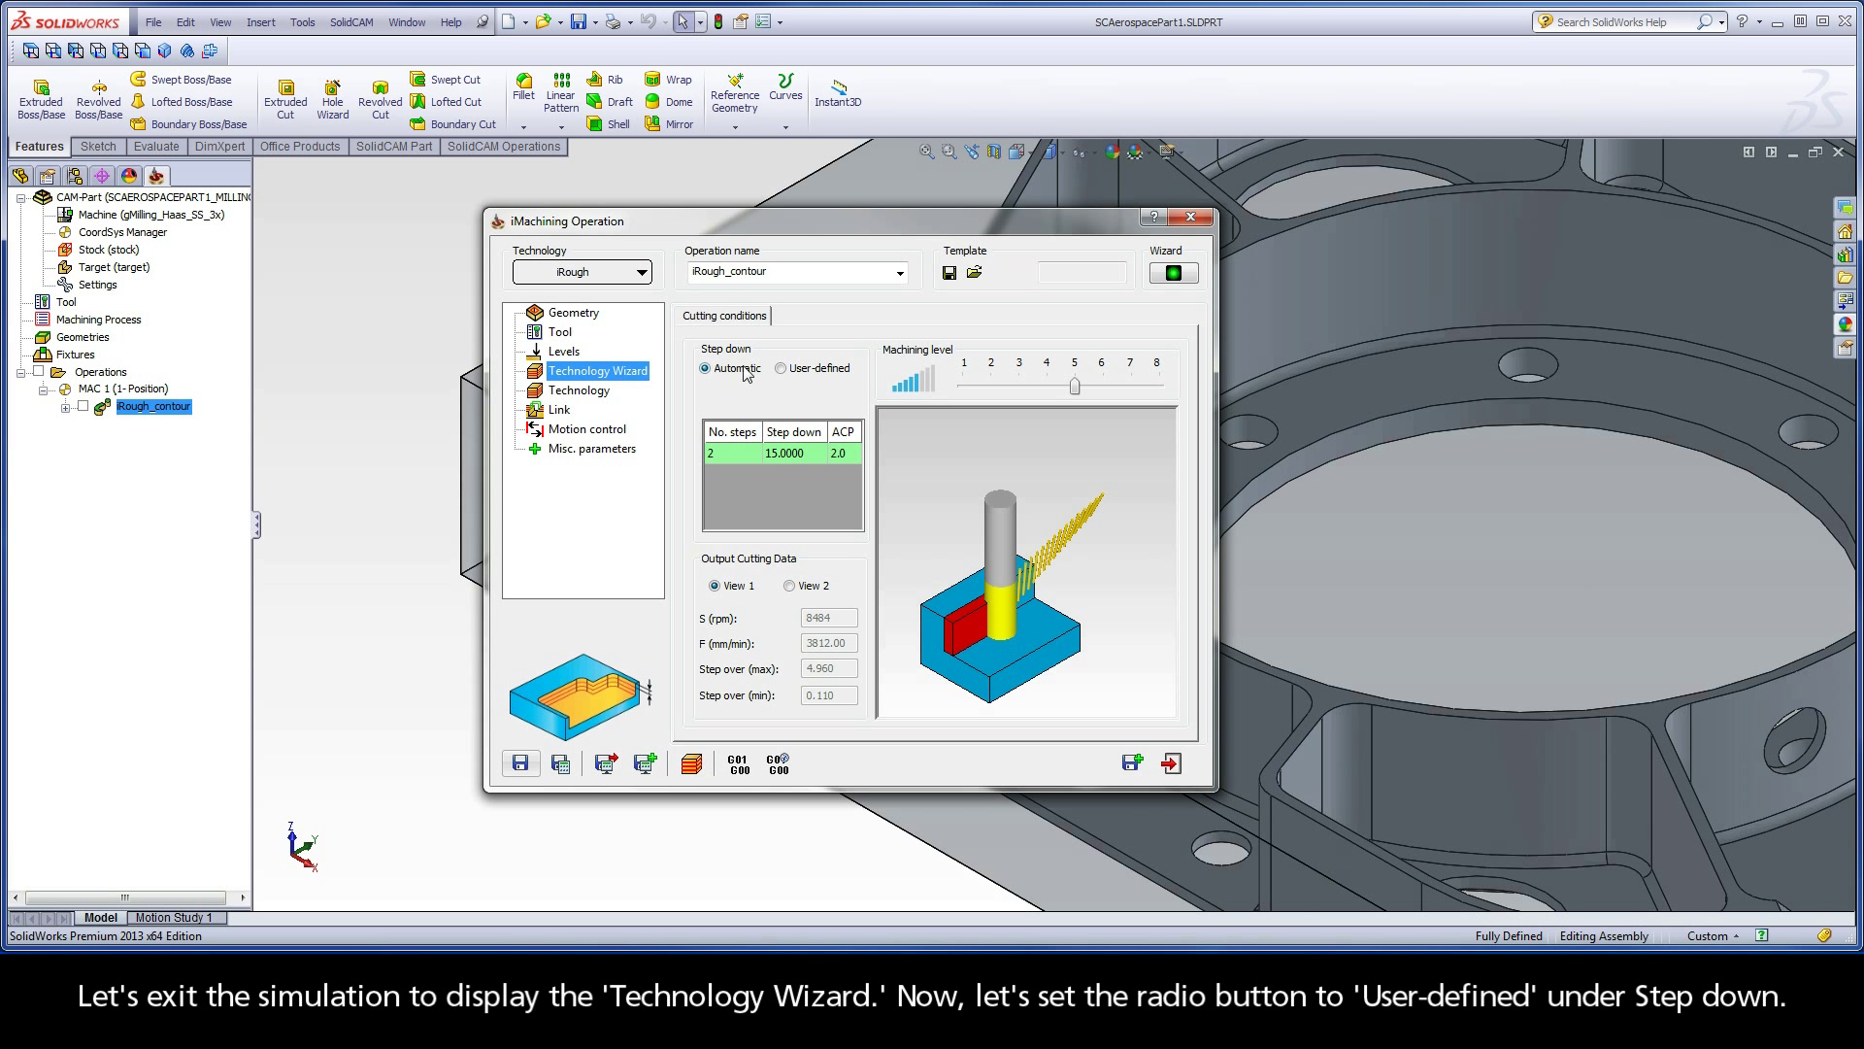
click(781, 369)
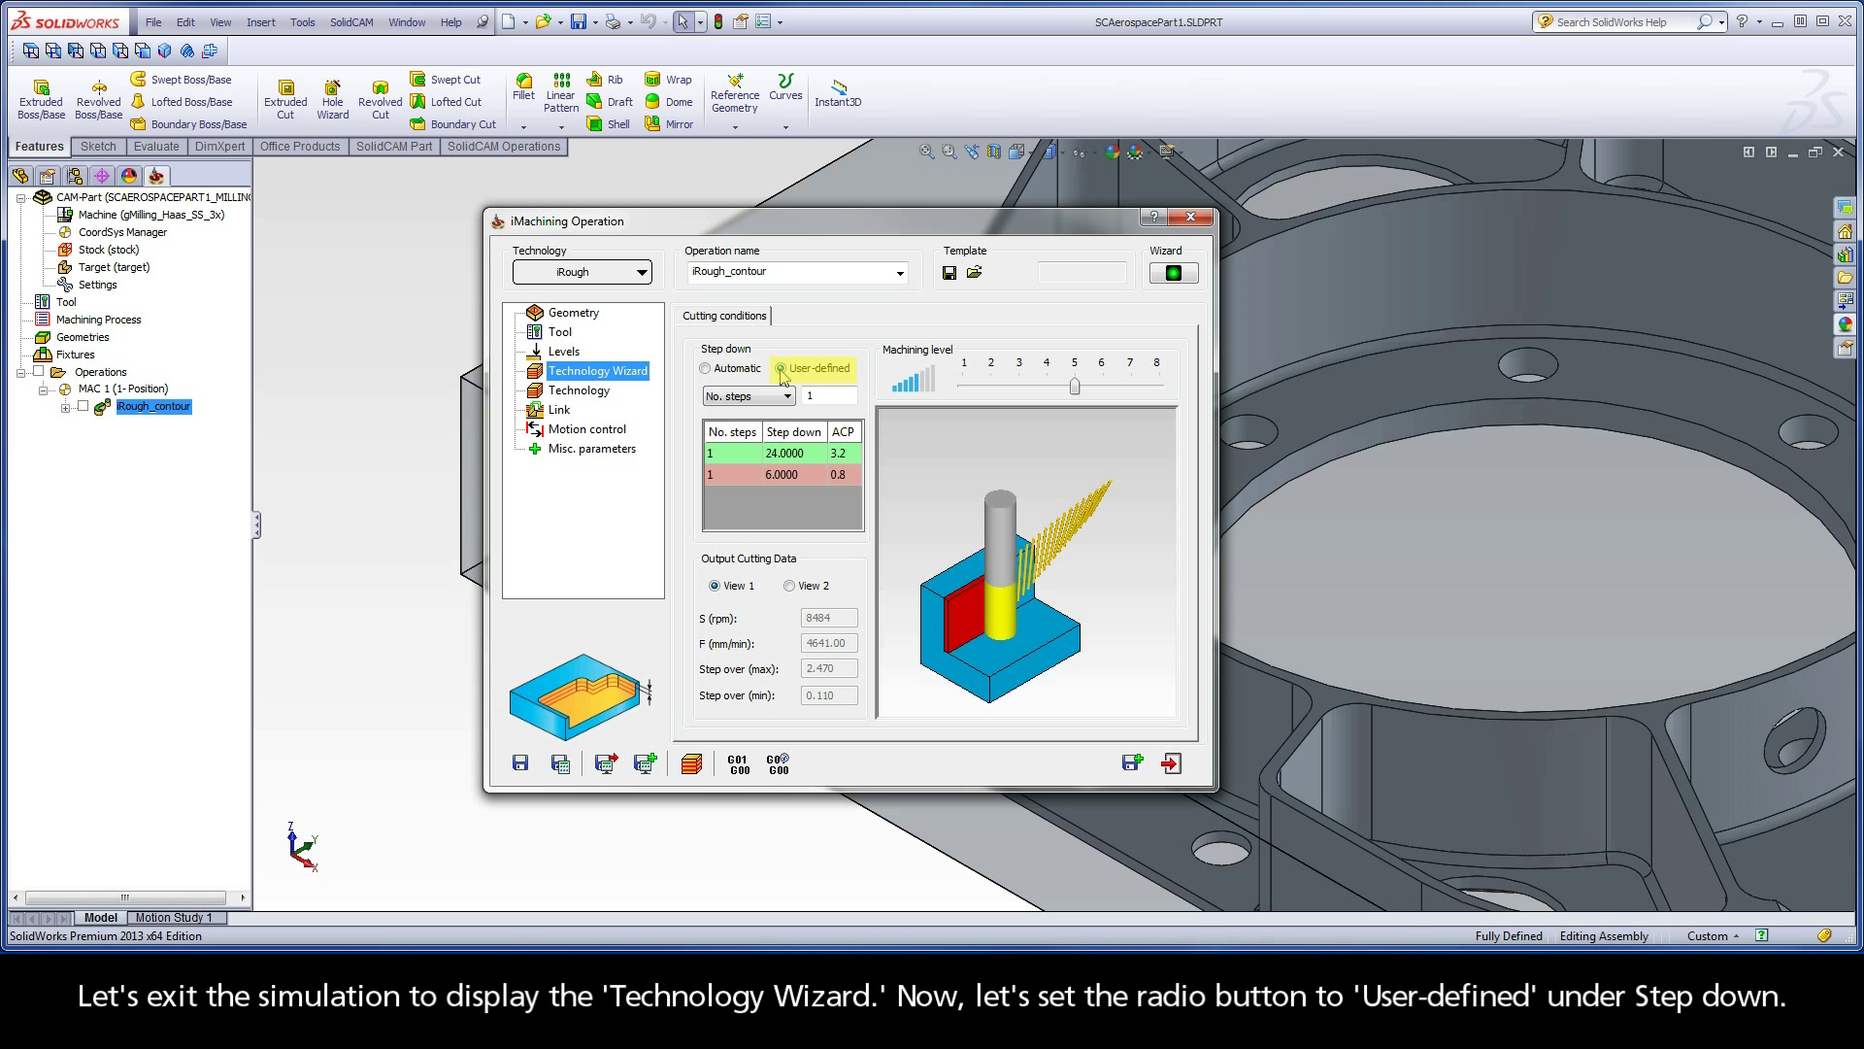
click(786, 398)
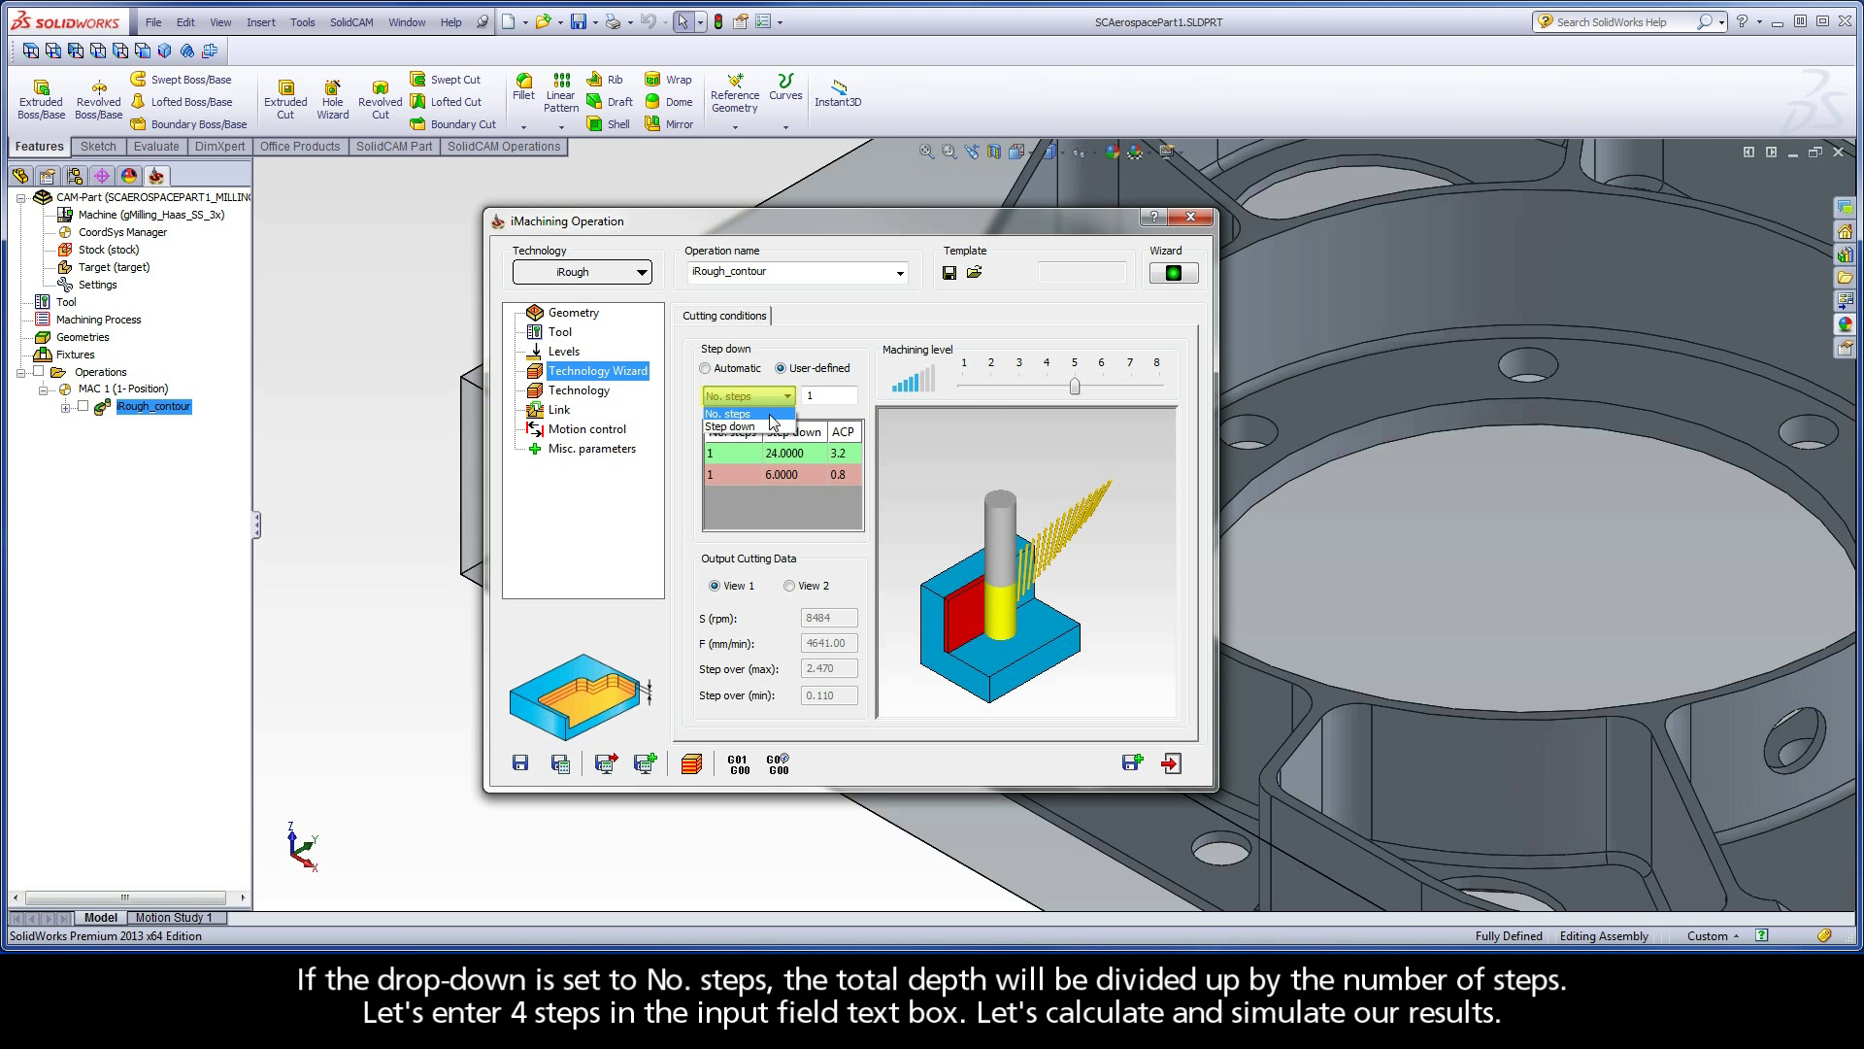
click(770, 414)
double_click(806, 395)
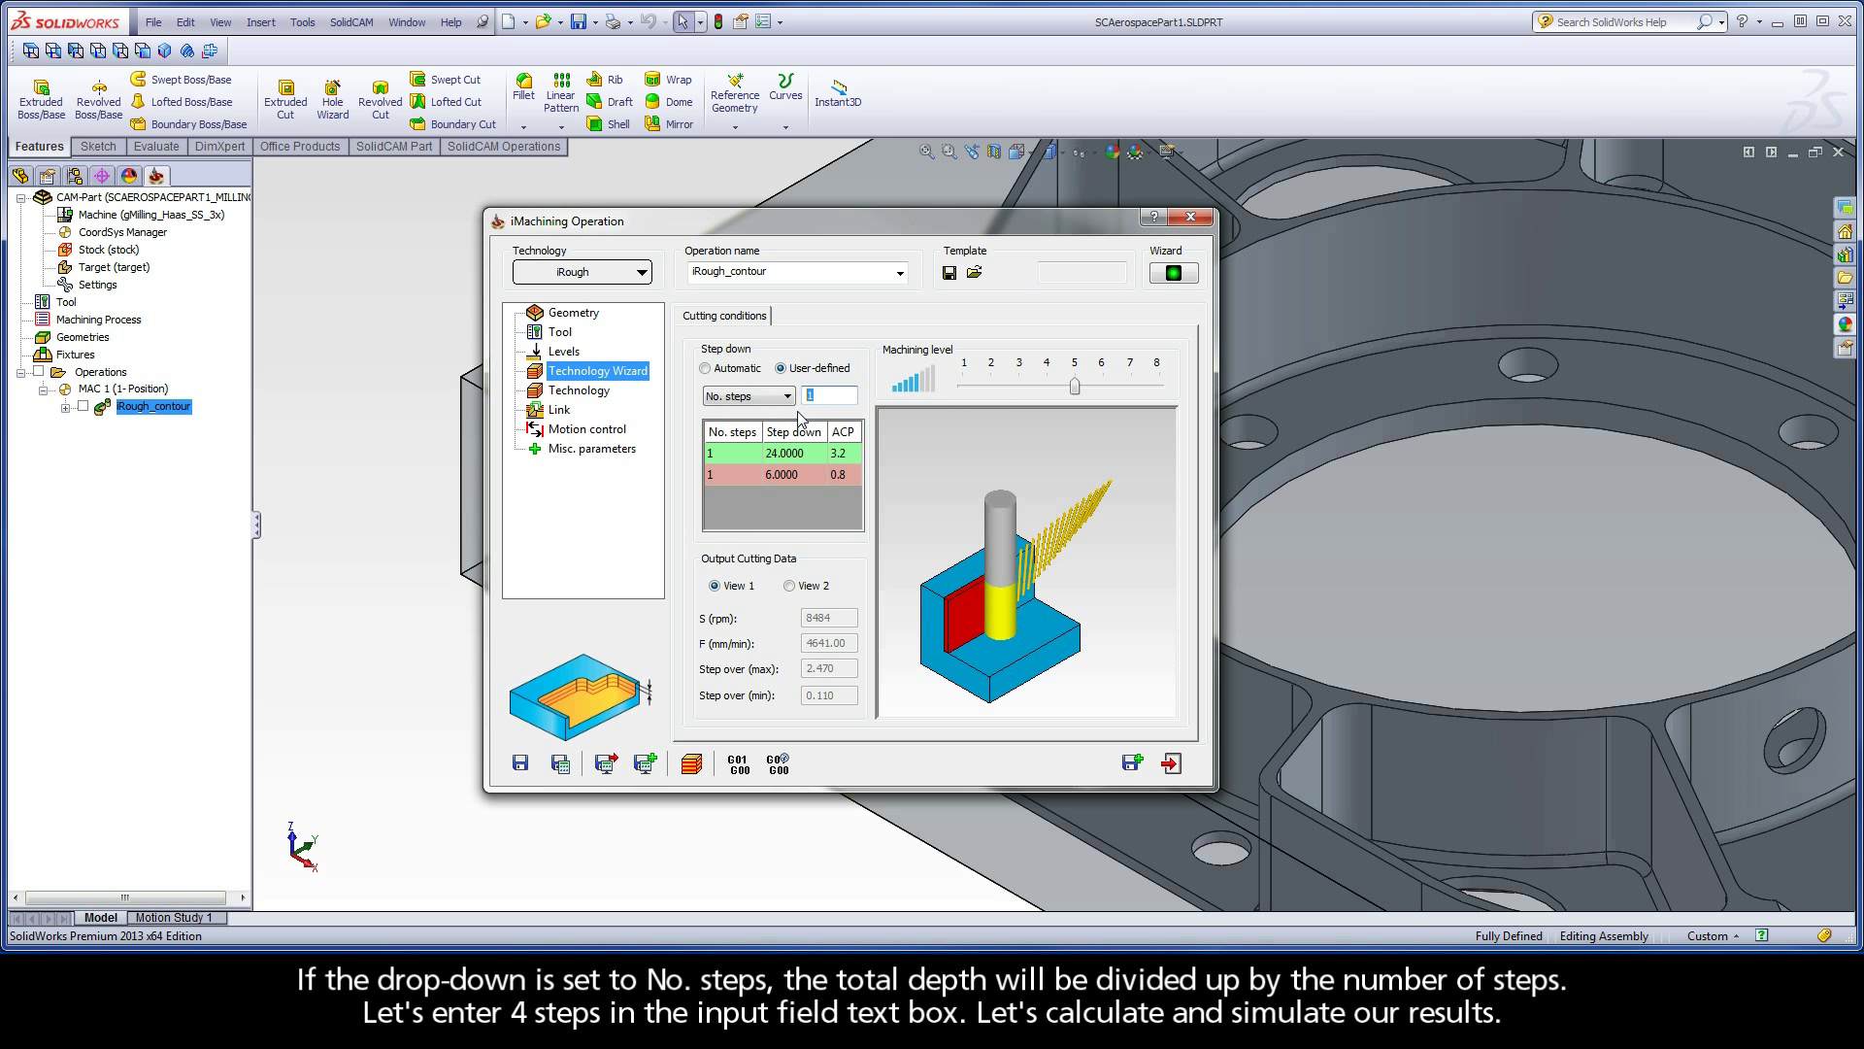
text(4)
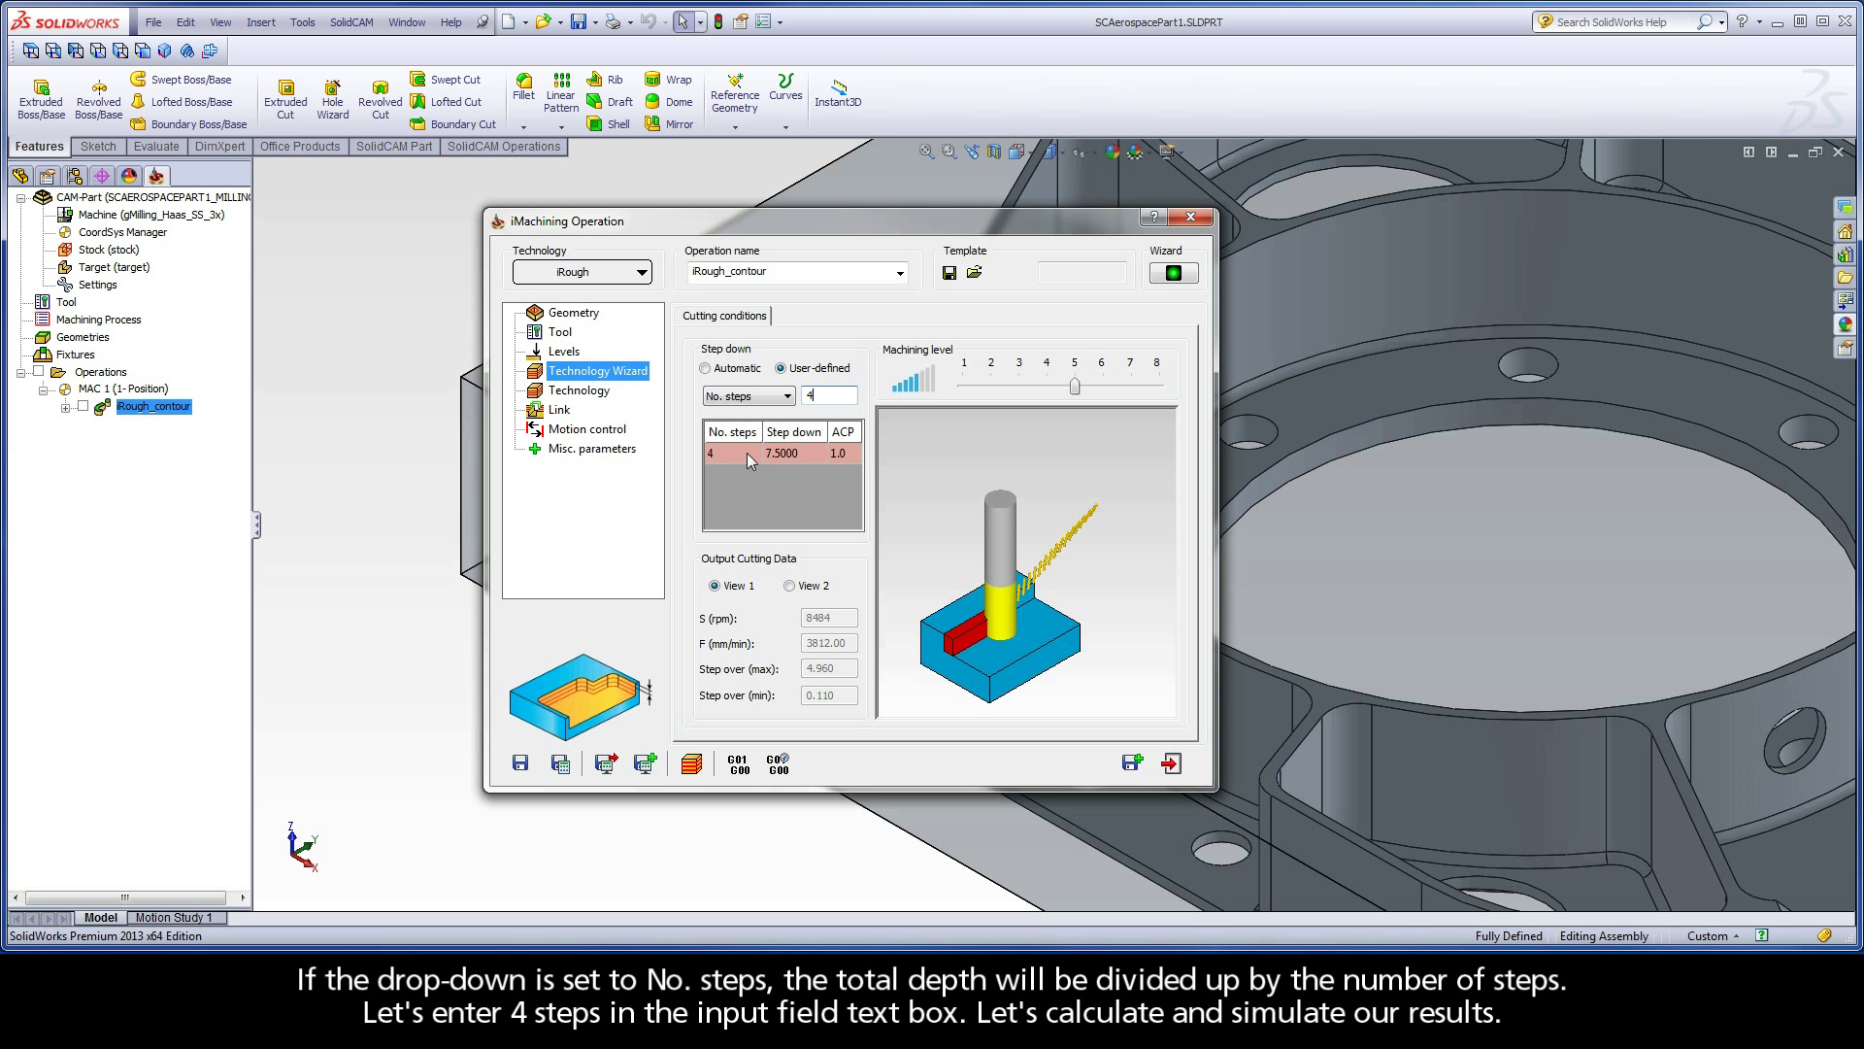
Step: Recalculate and play the Host CAD simulation showing the four 7.5 mm step-downs
click(561, 766)
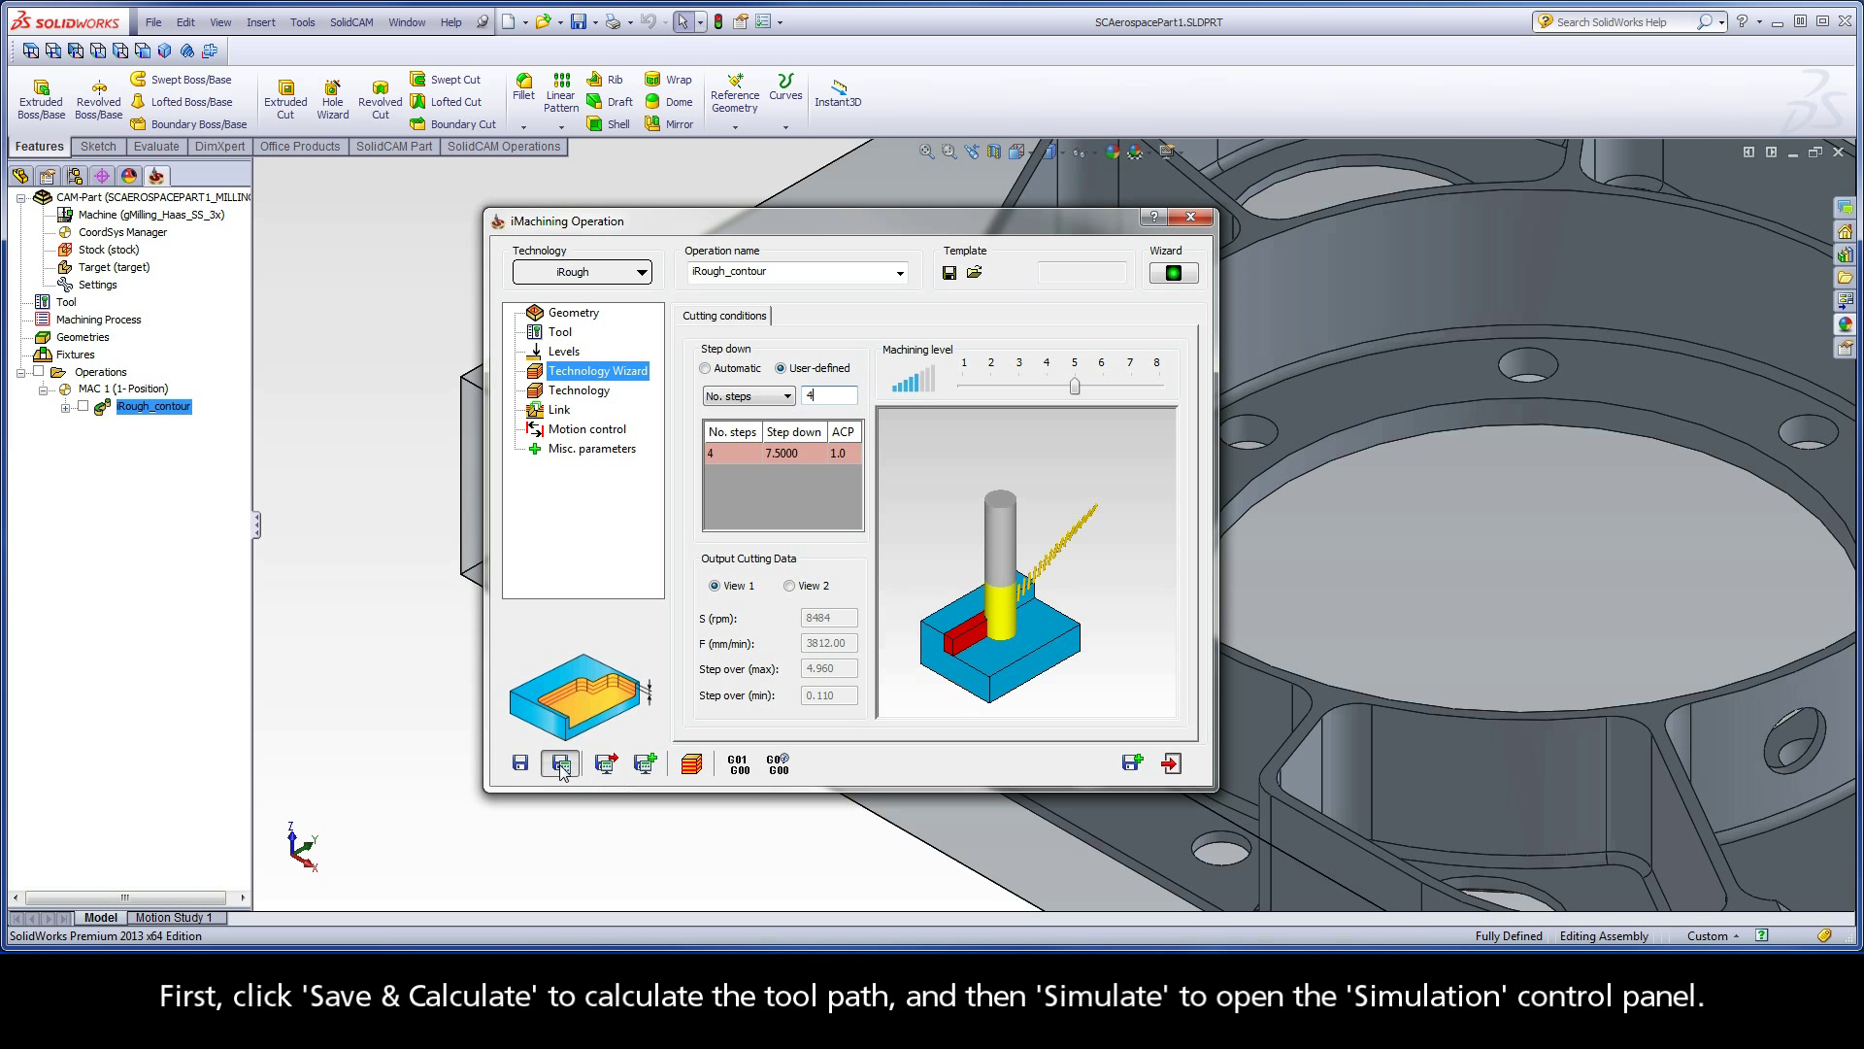
click(692, 765)
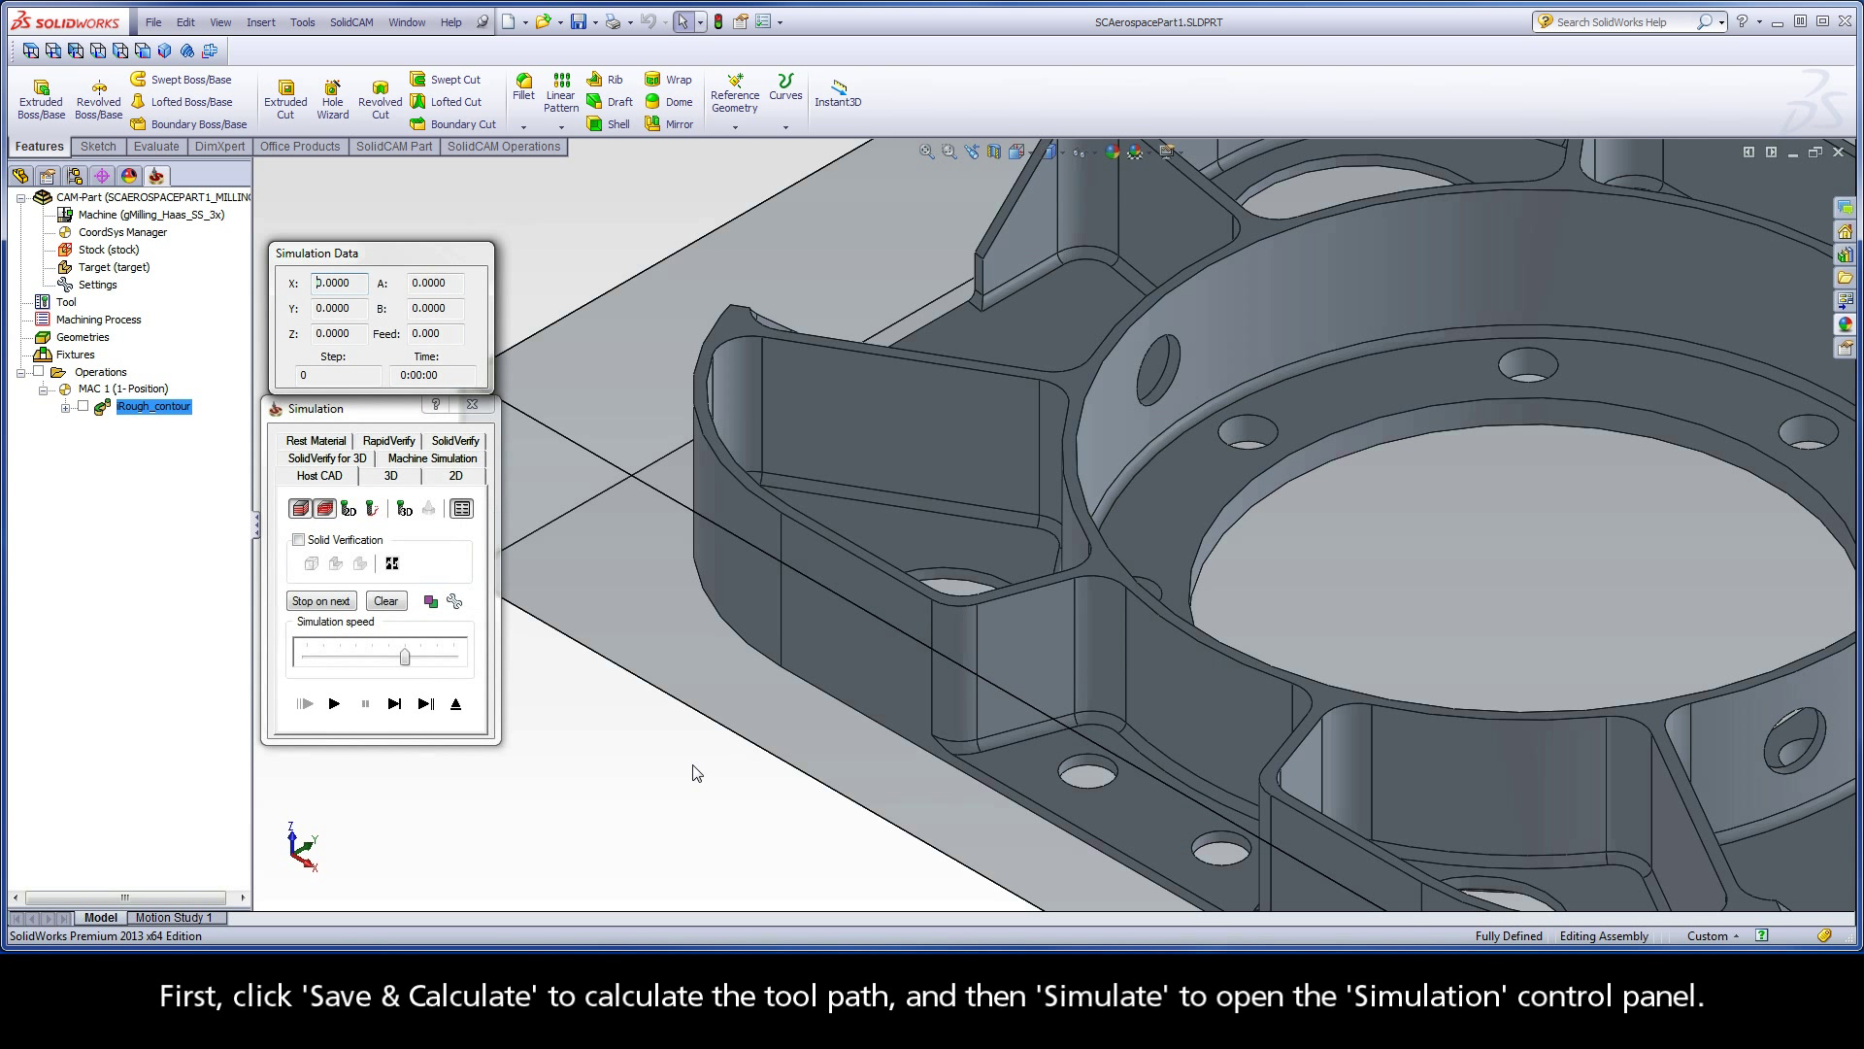
click(406, 665)
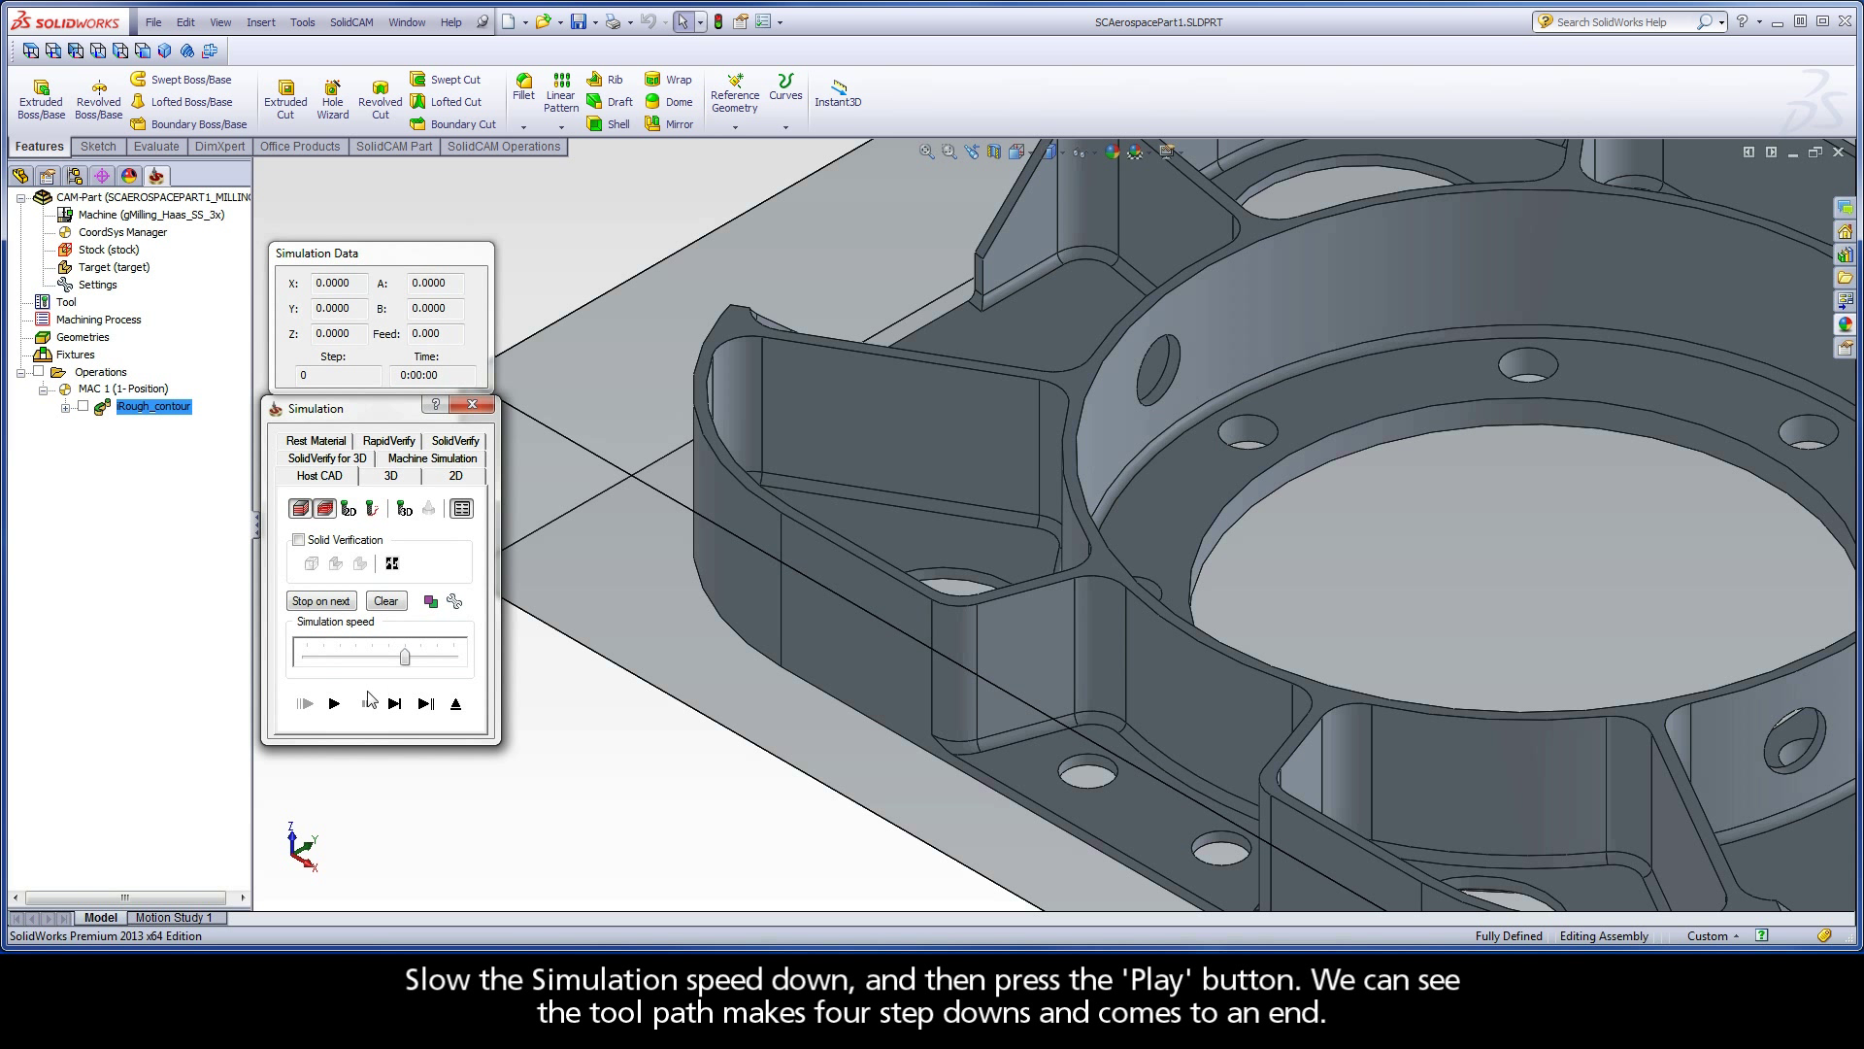
click(335, 705)
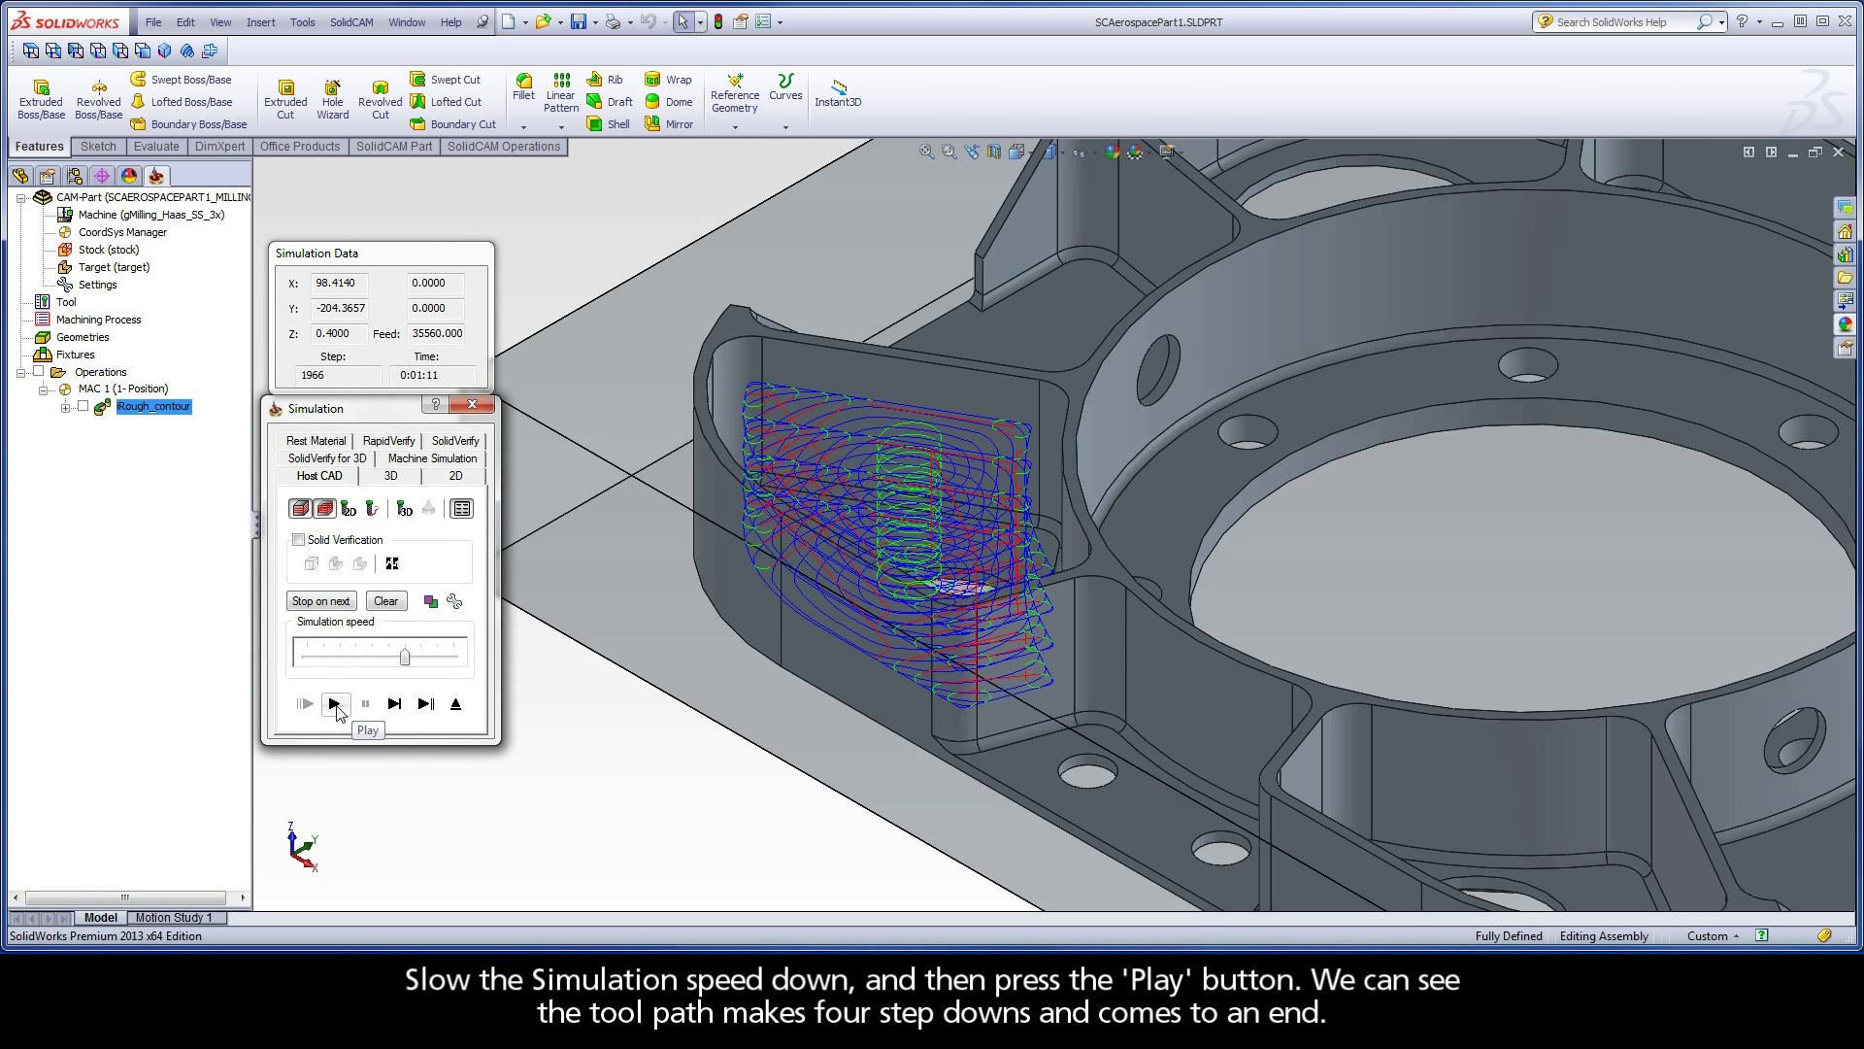
click(455, 704)
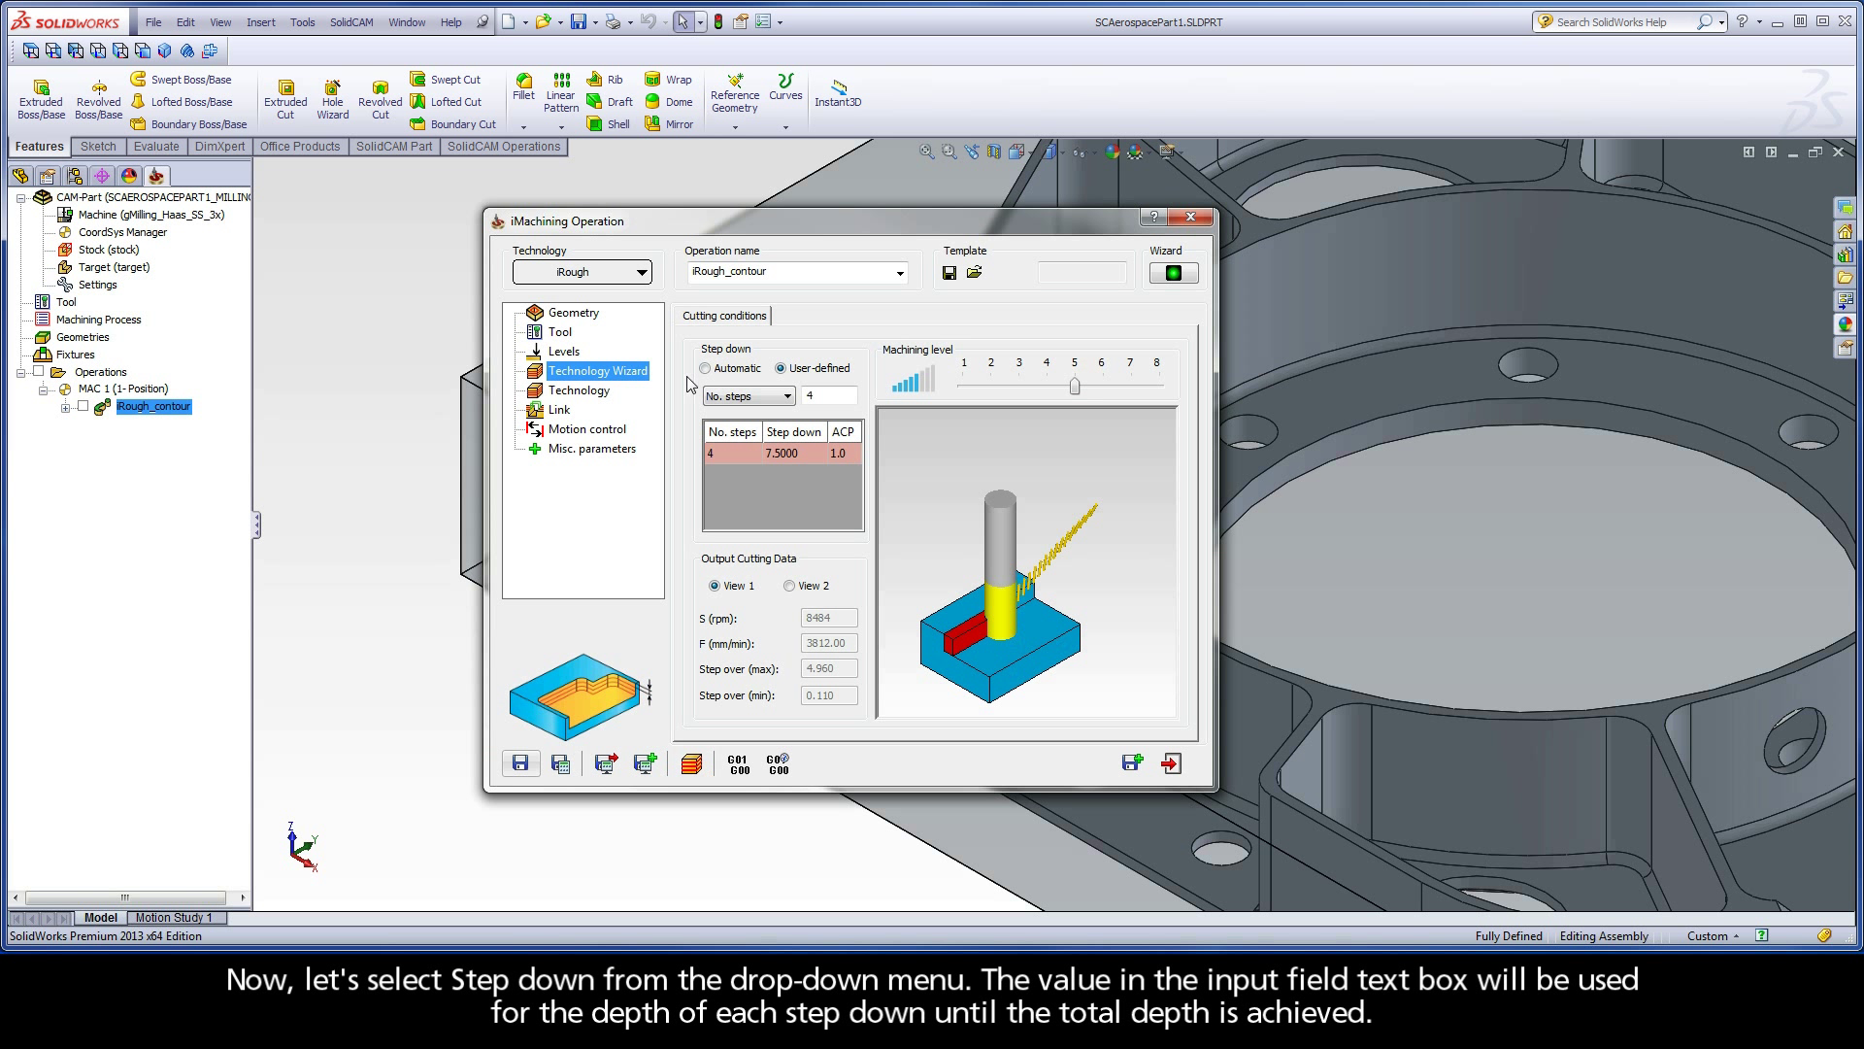
Step: Switch the step-down method to Step down with a fixed depth of 3 mm per step
click(733, 396)
click(740, 427)
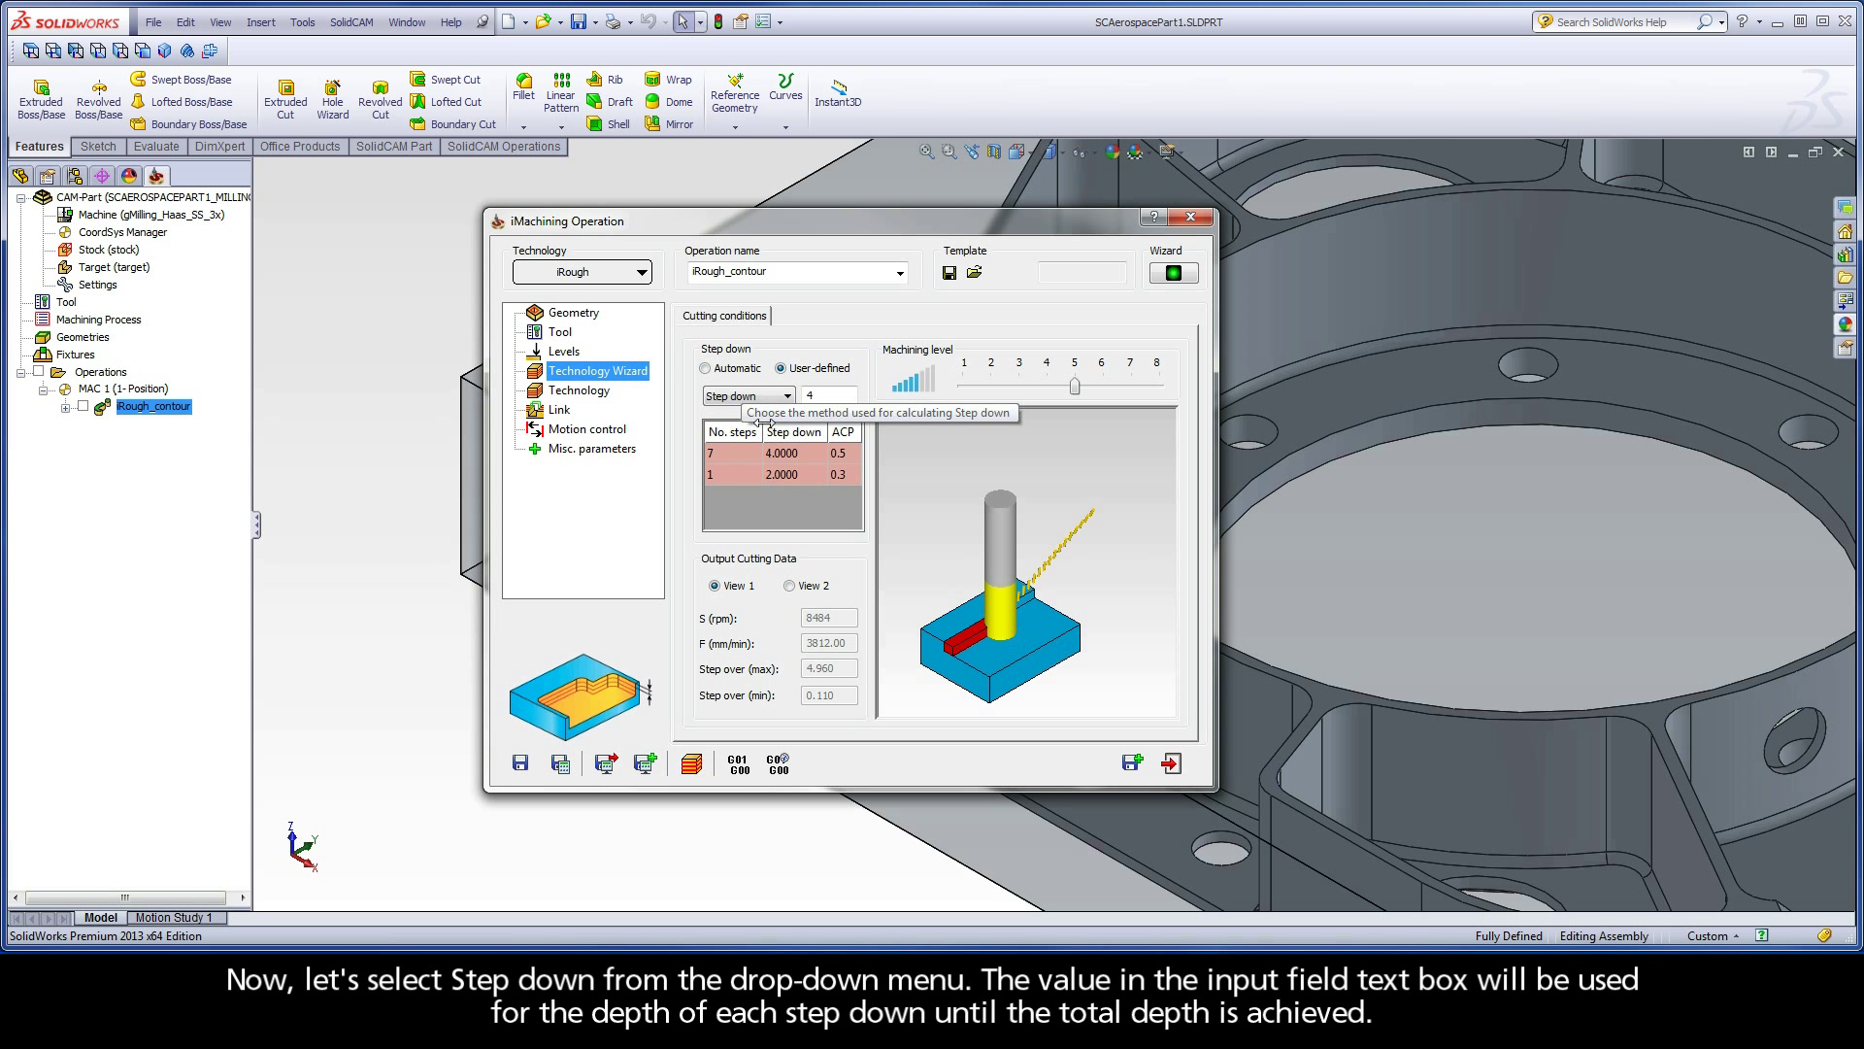
click(810, 394)
double_click(809, 395)
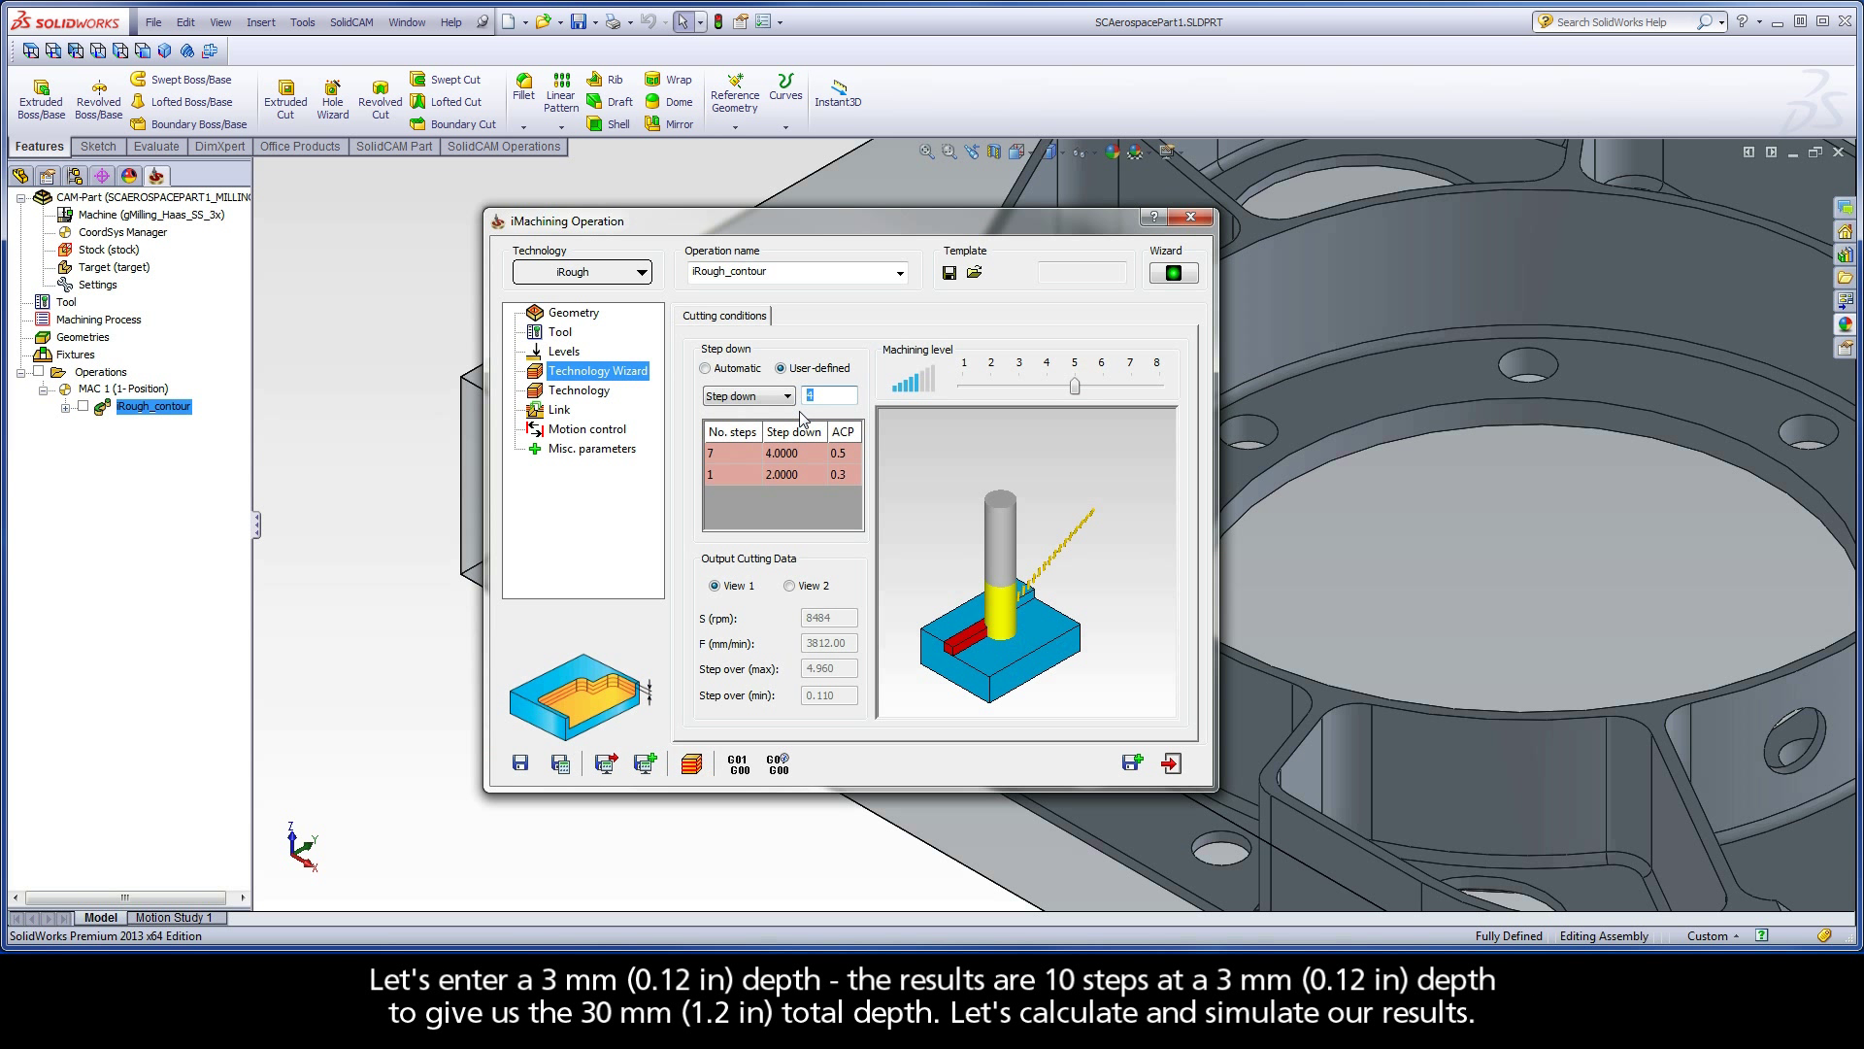
text(3)
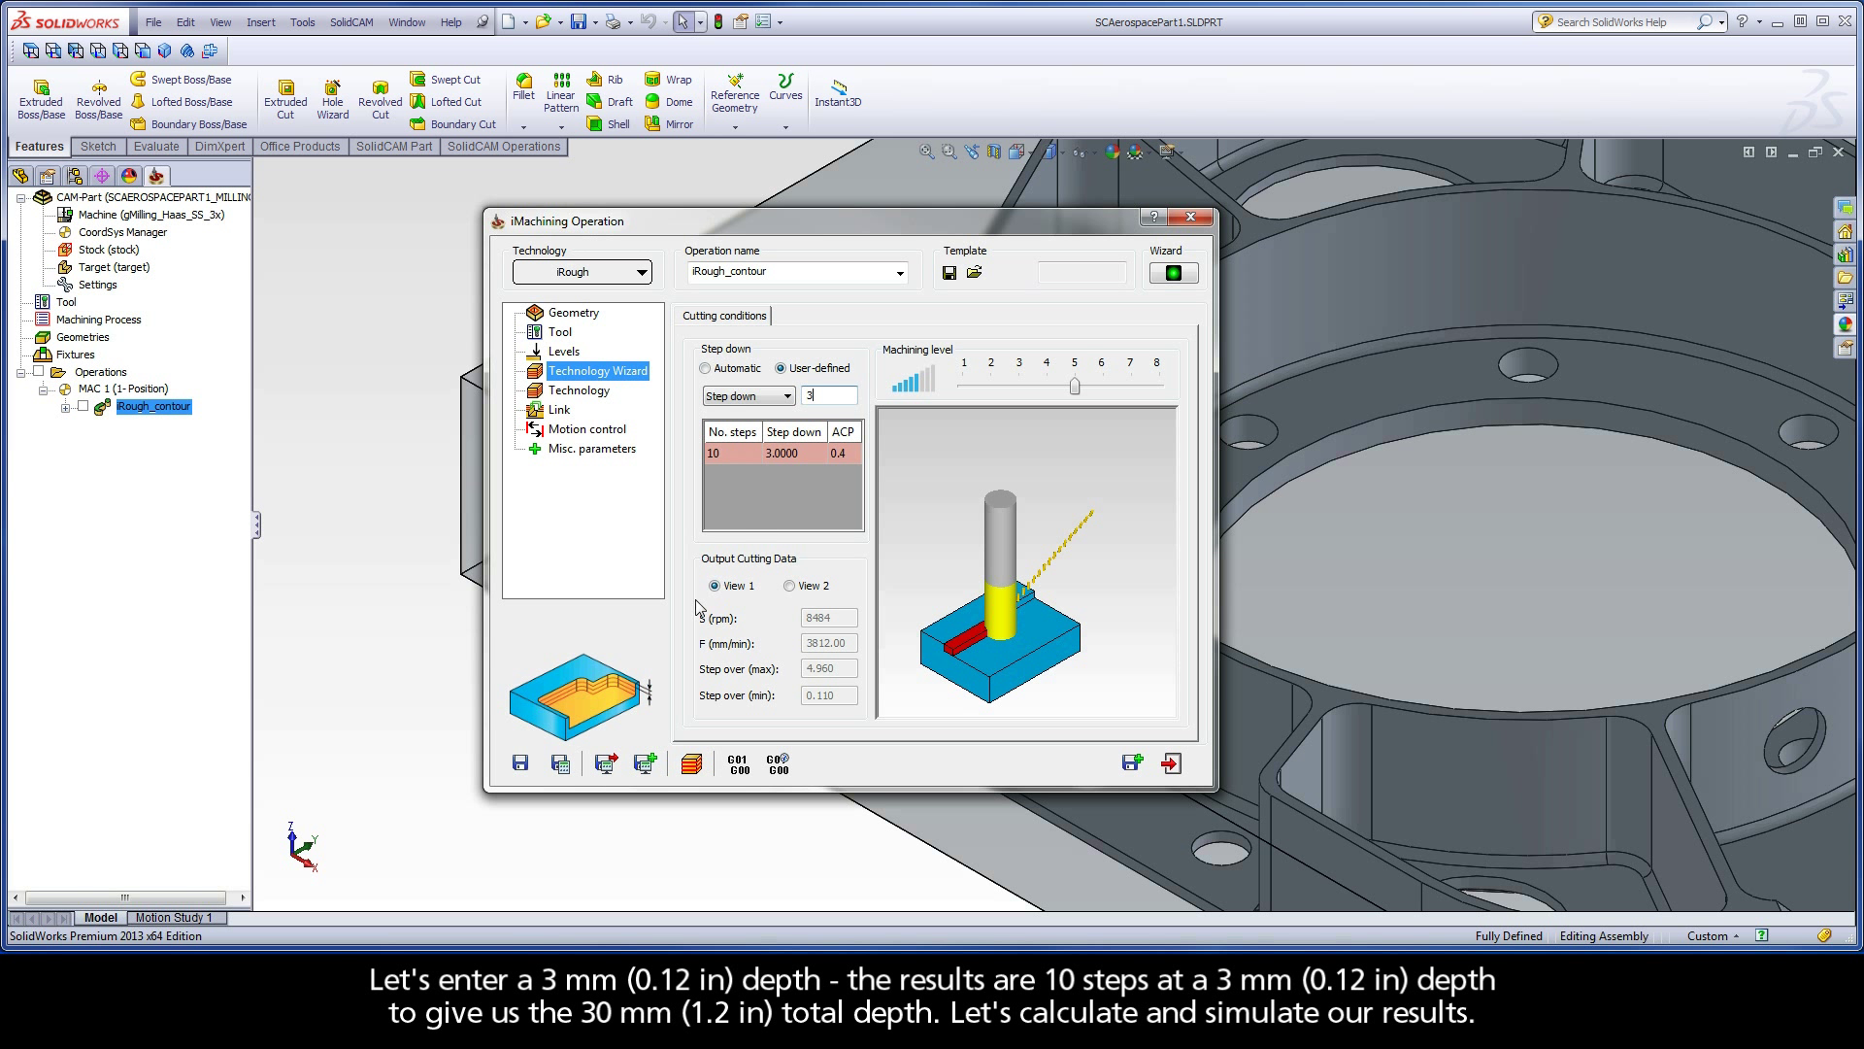
Step: Recalculate and simulate the toolpath with ten 3 mm step-downs (ACP 0.4)
click(561, 767)
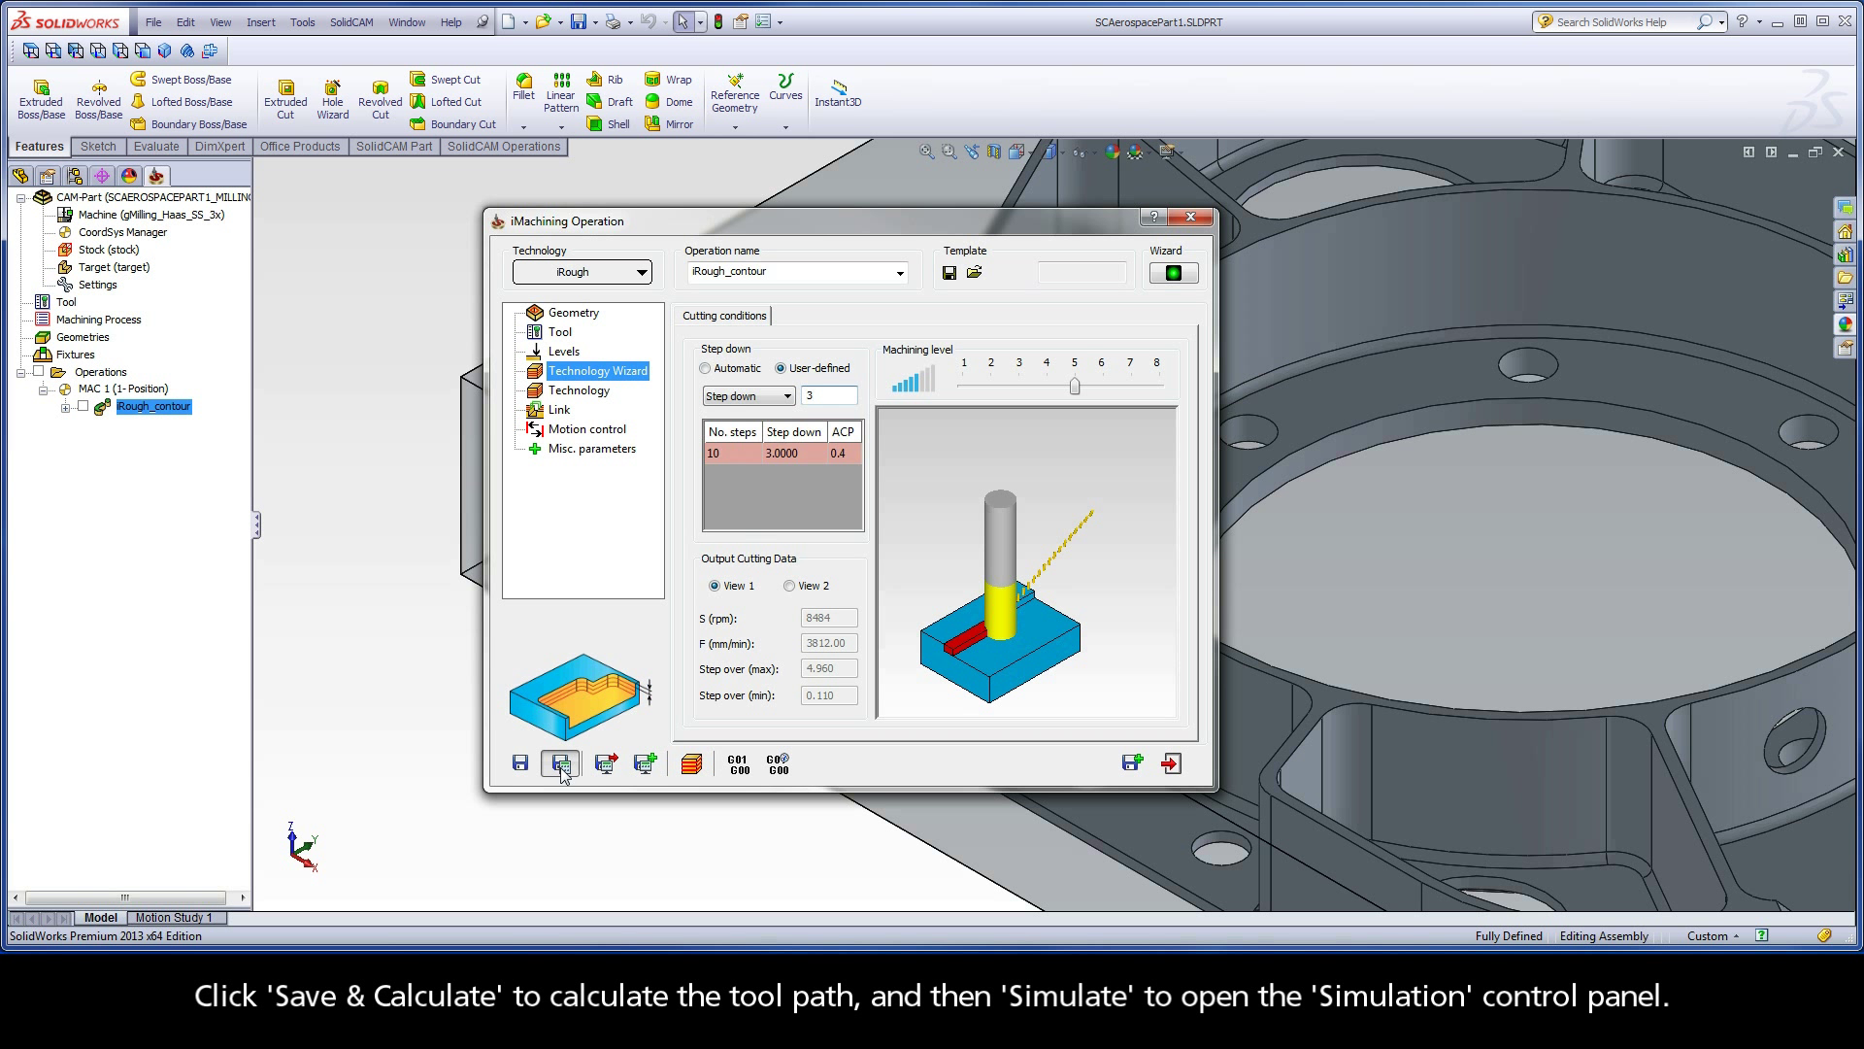
click(692, 766)
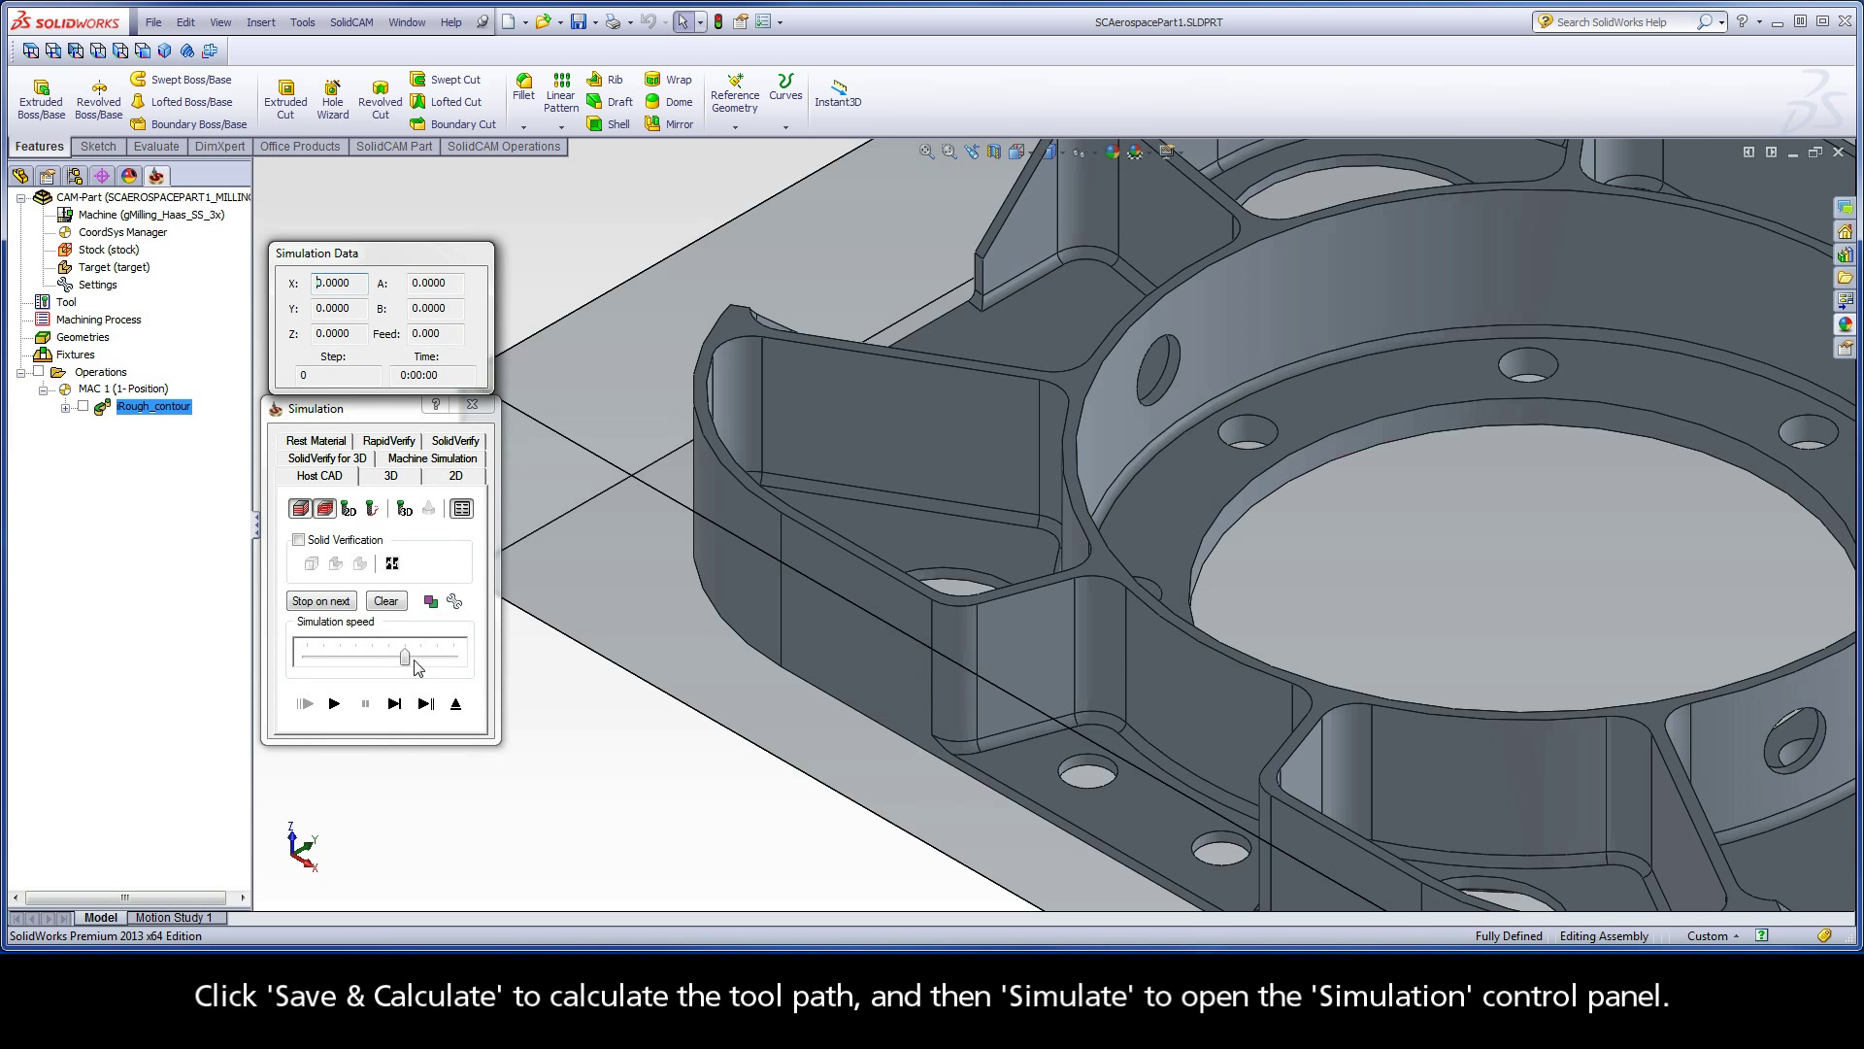
click(334, 704)
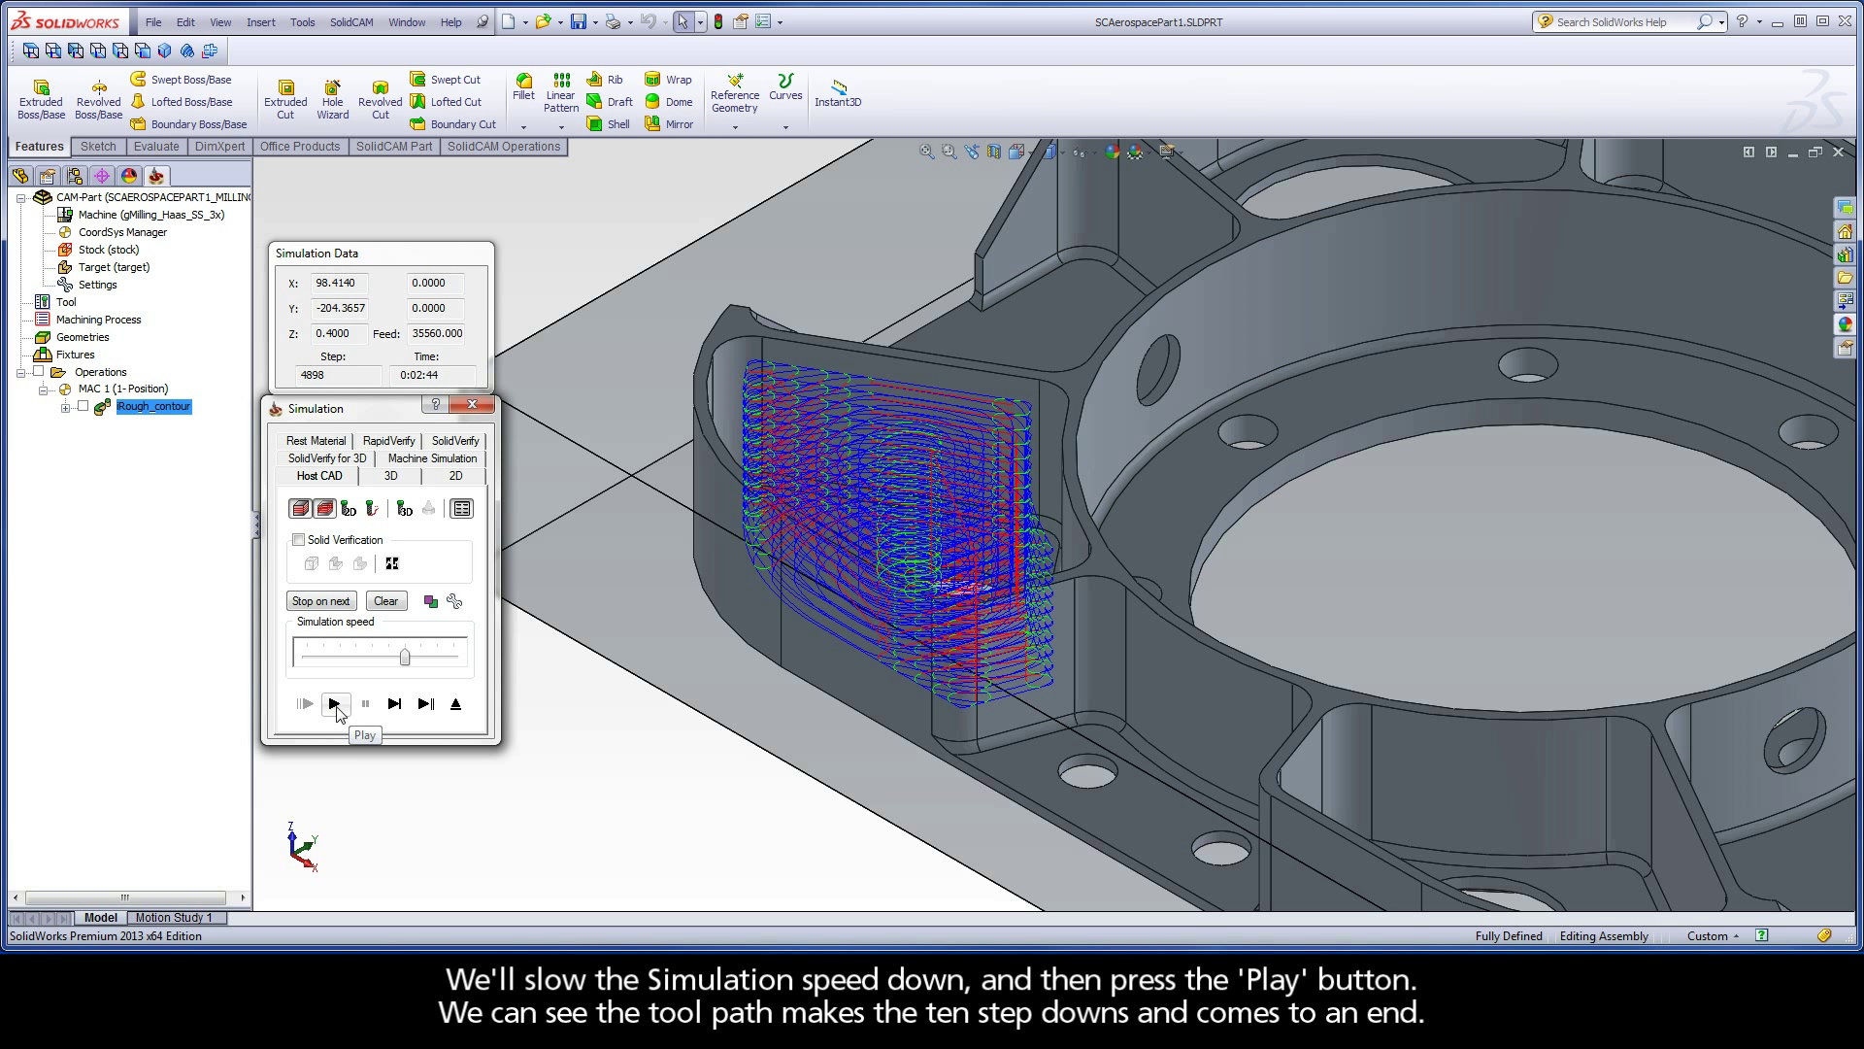
click(457, 705)
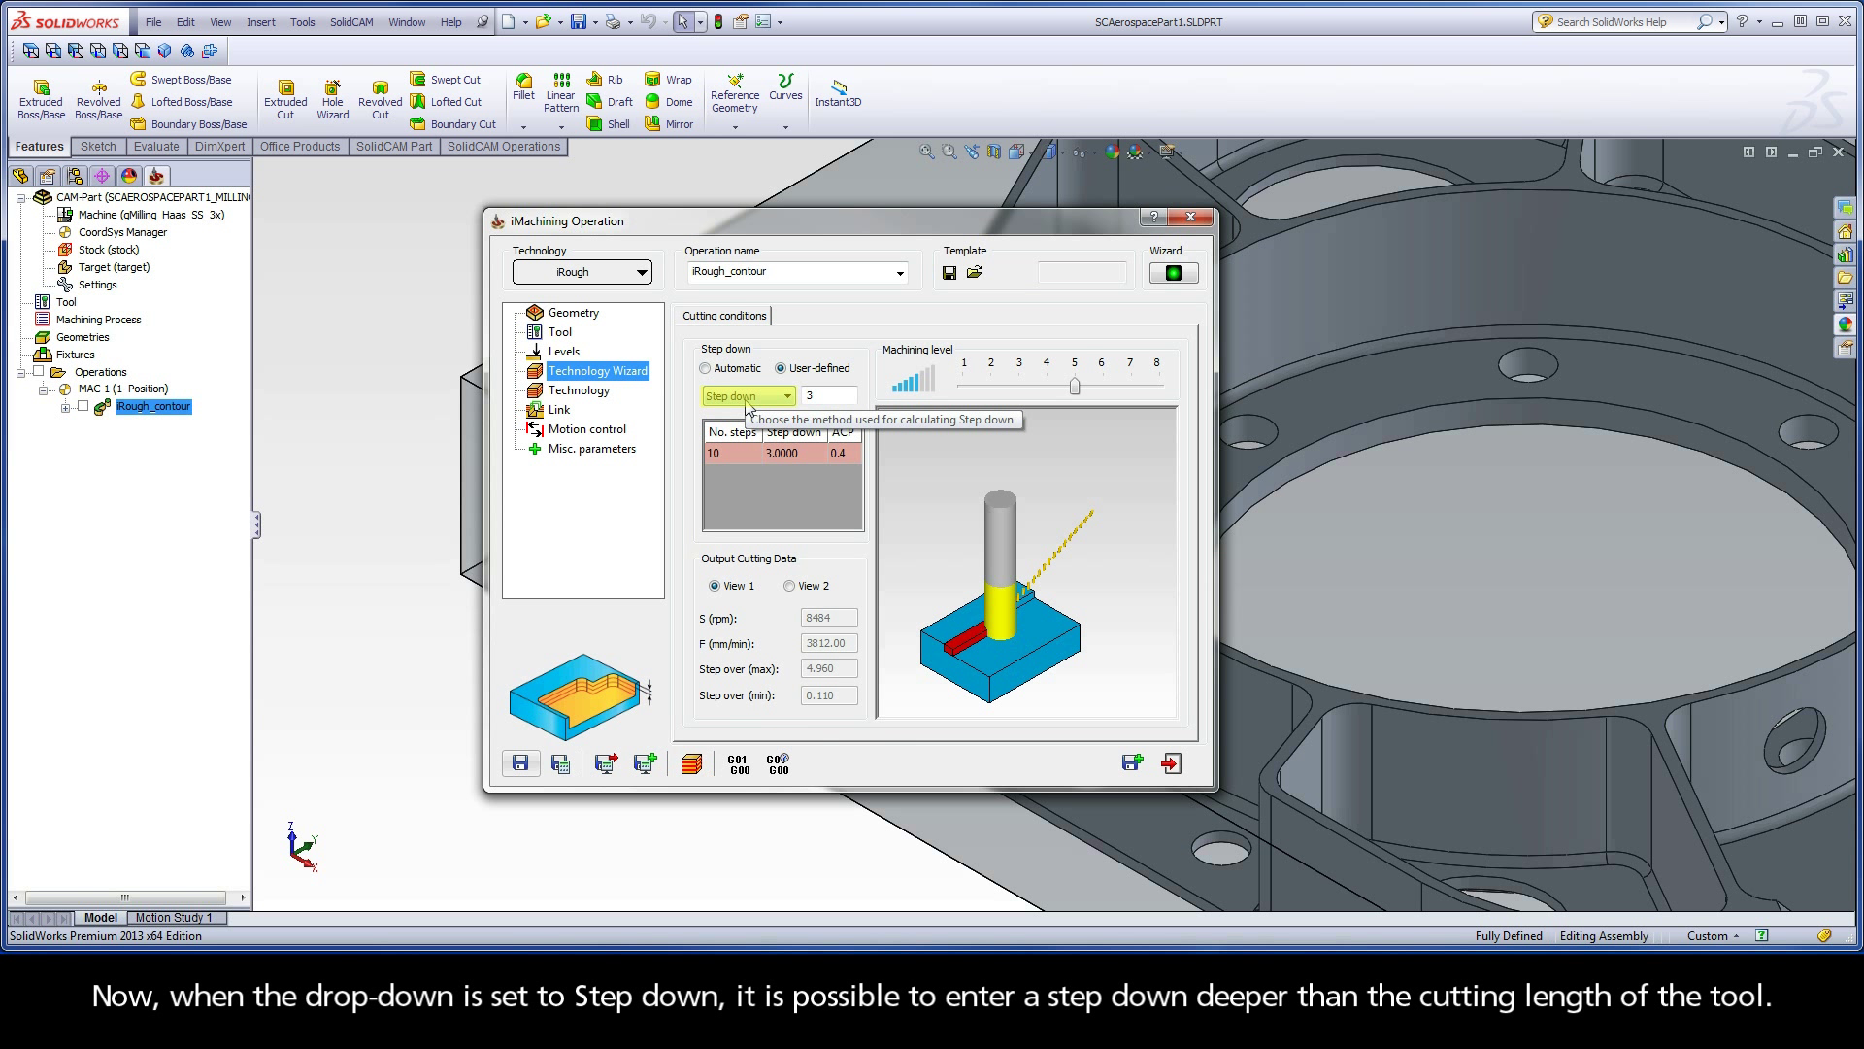
Step: Change the Step down value to 30 mm, giving one step with ACP 4.0
double_click(814, 396)
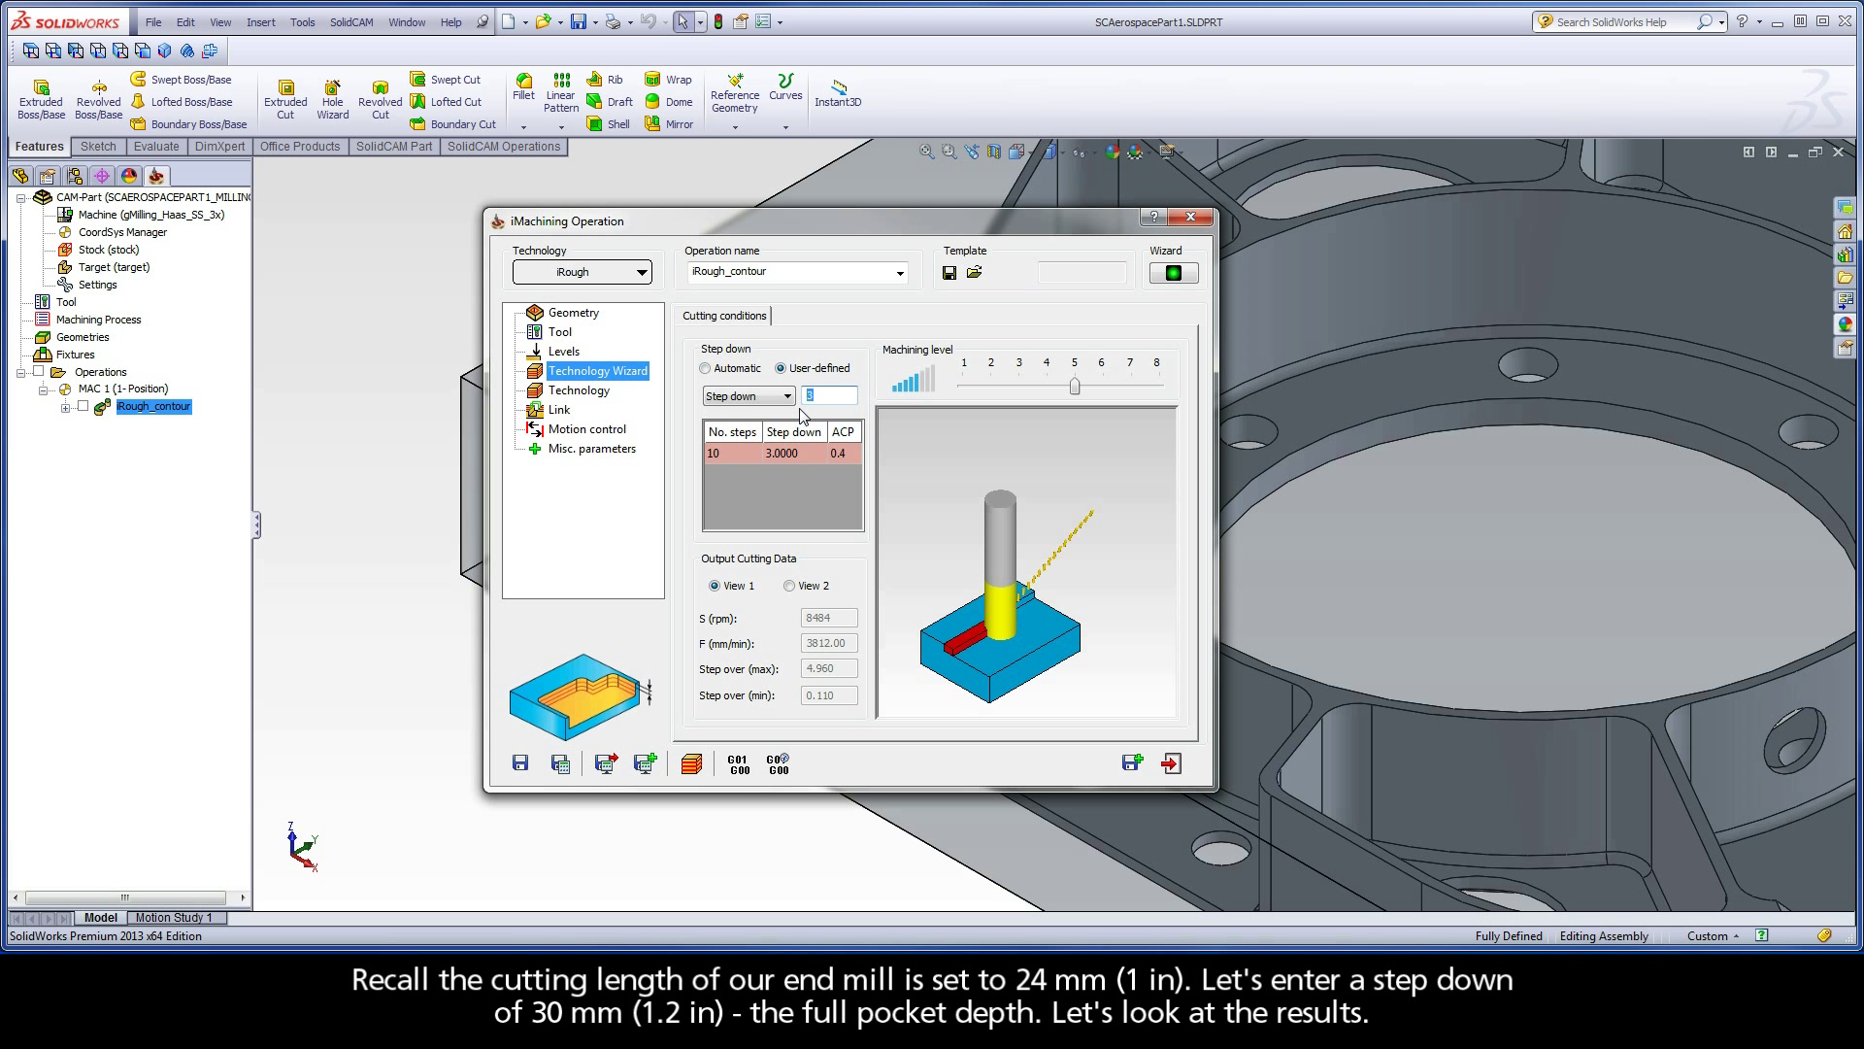
text(30)
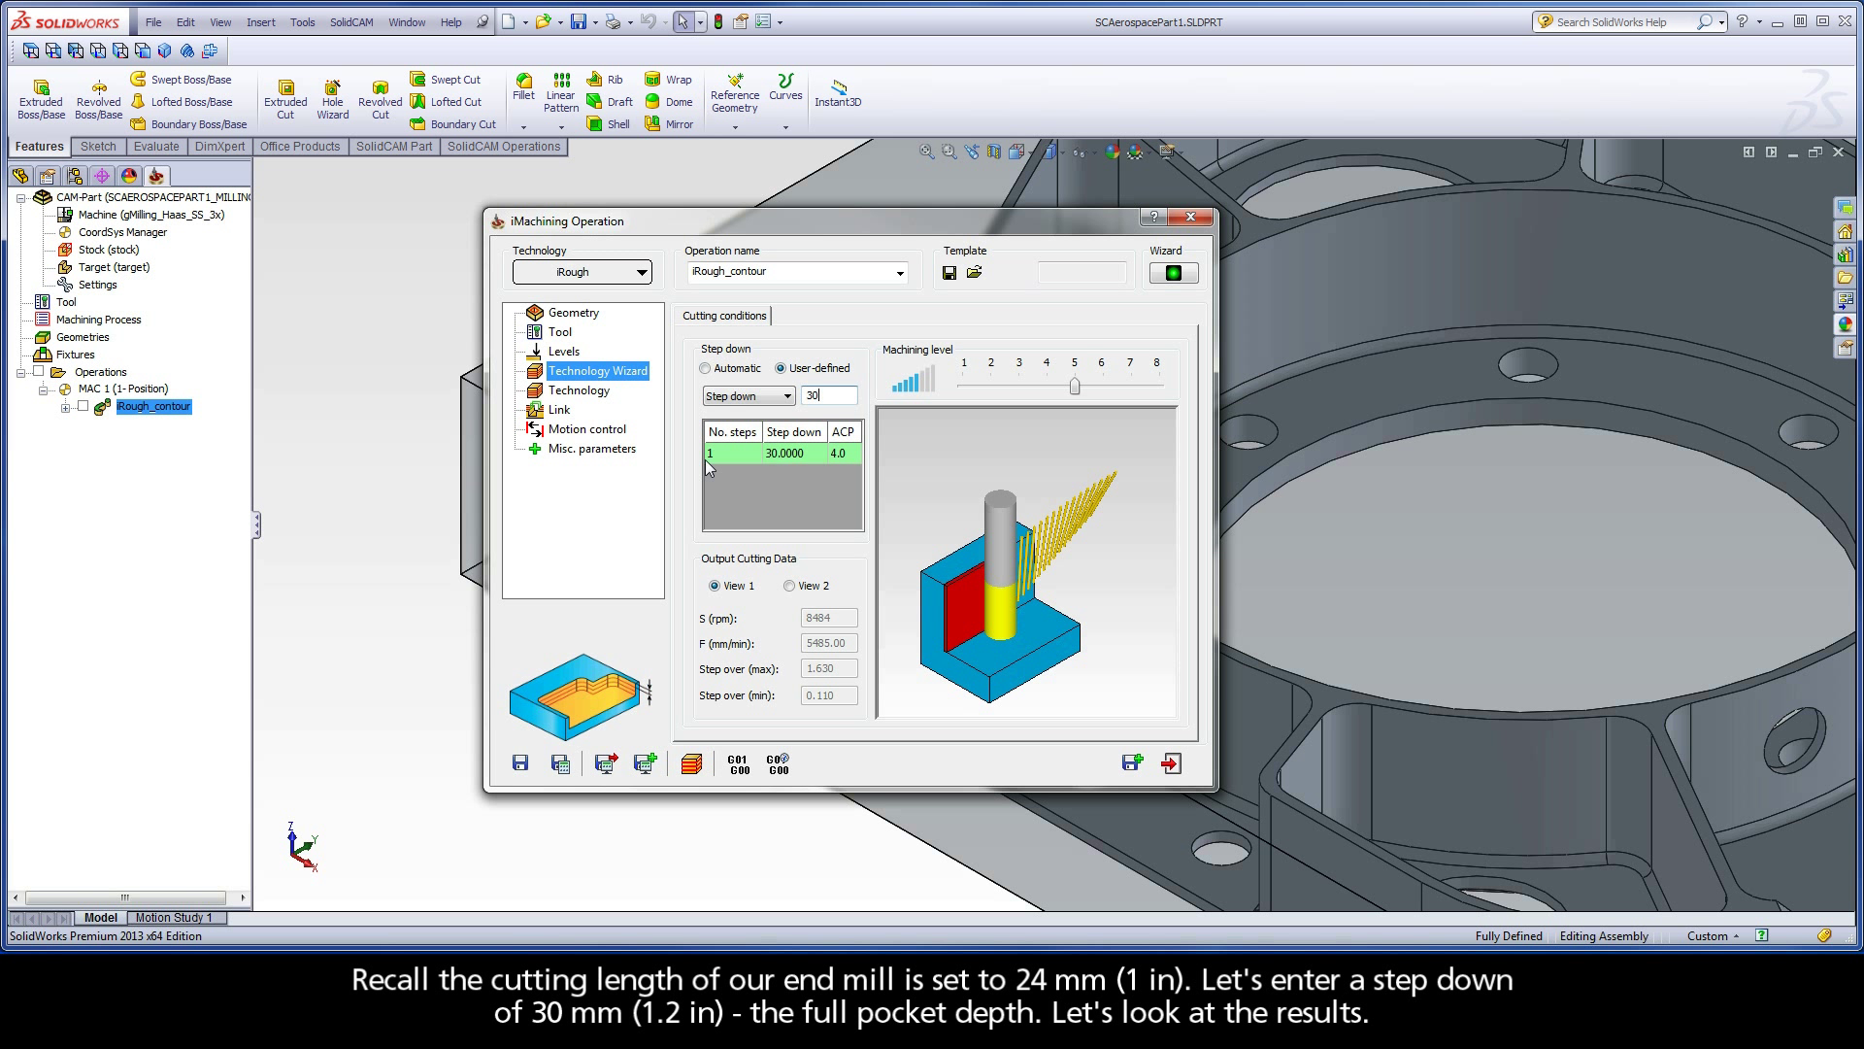
Step: Calculate and simulate the single 30 mm step-down toolpath at a slower playback speed
click(560, 764)
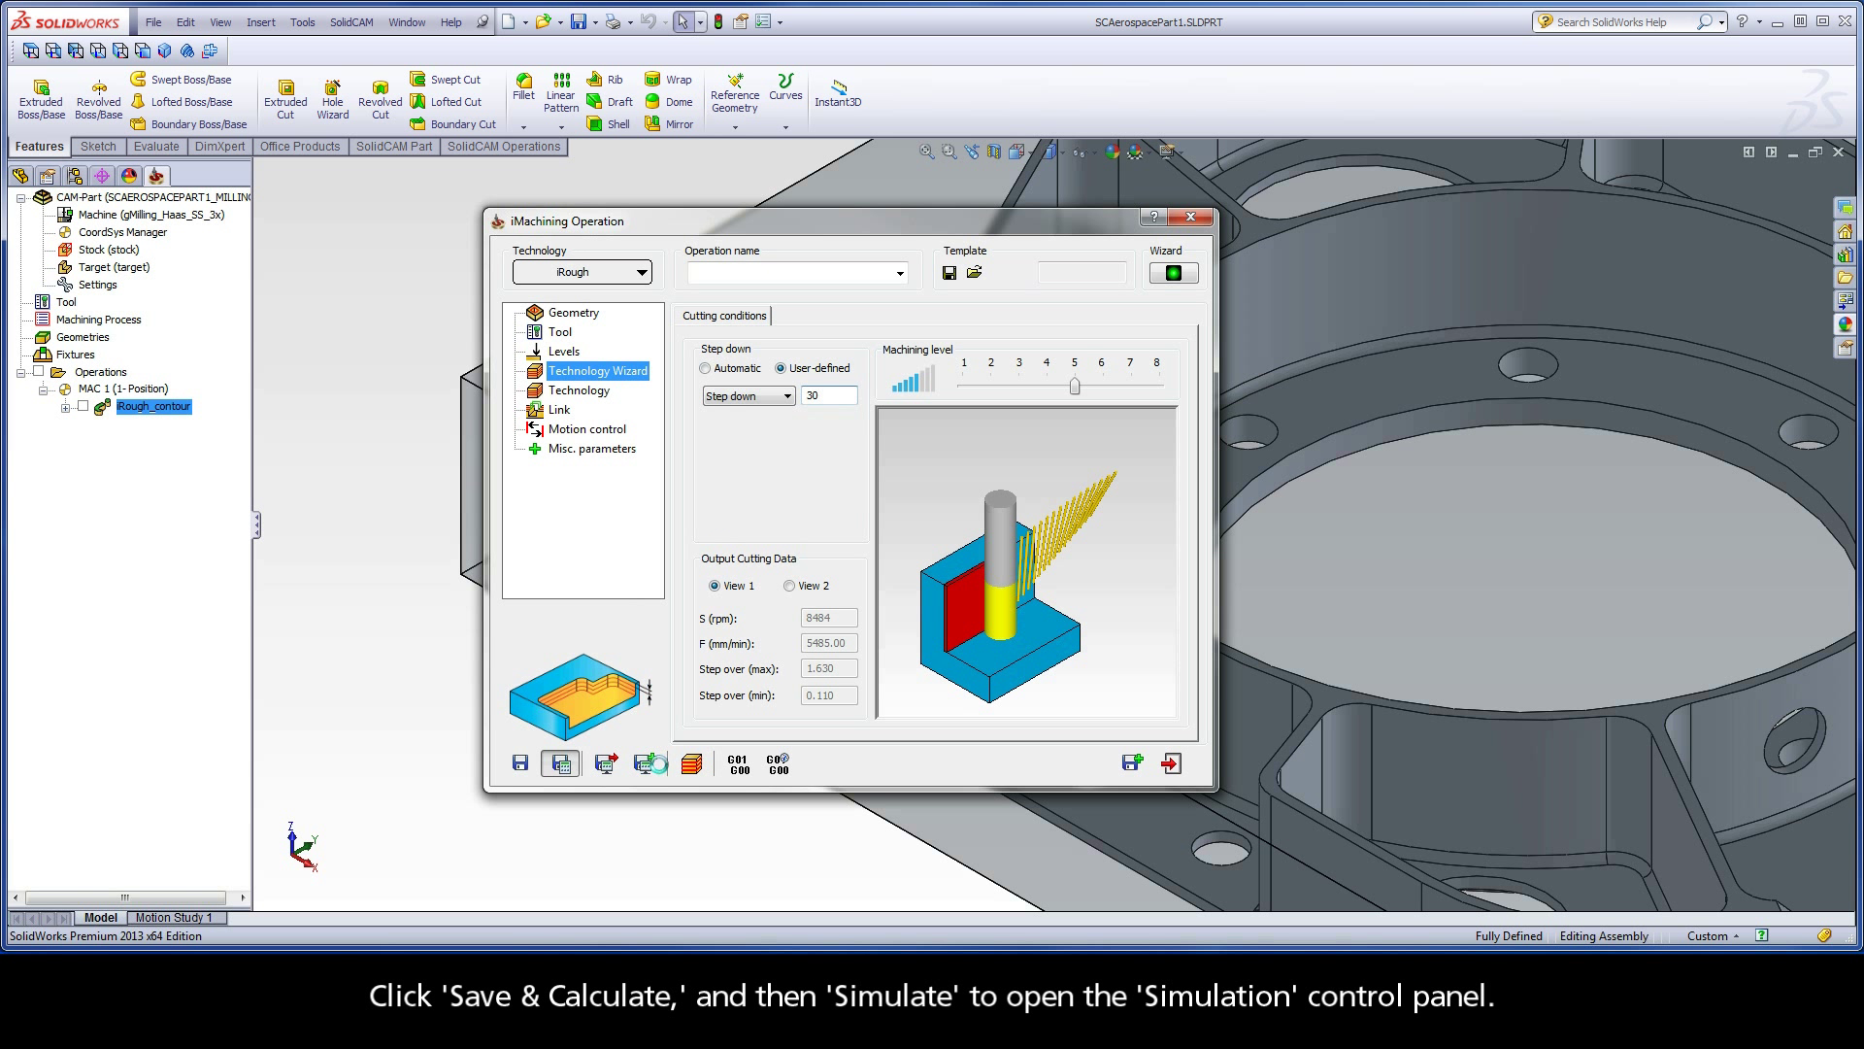
click(692, 763)
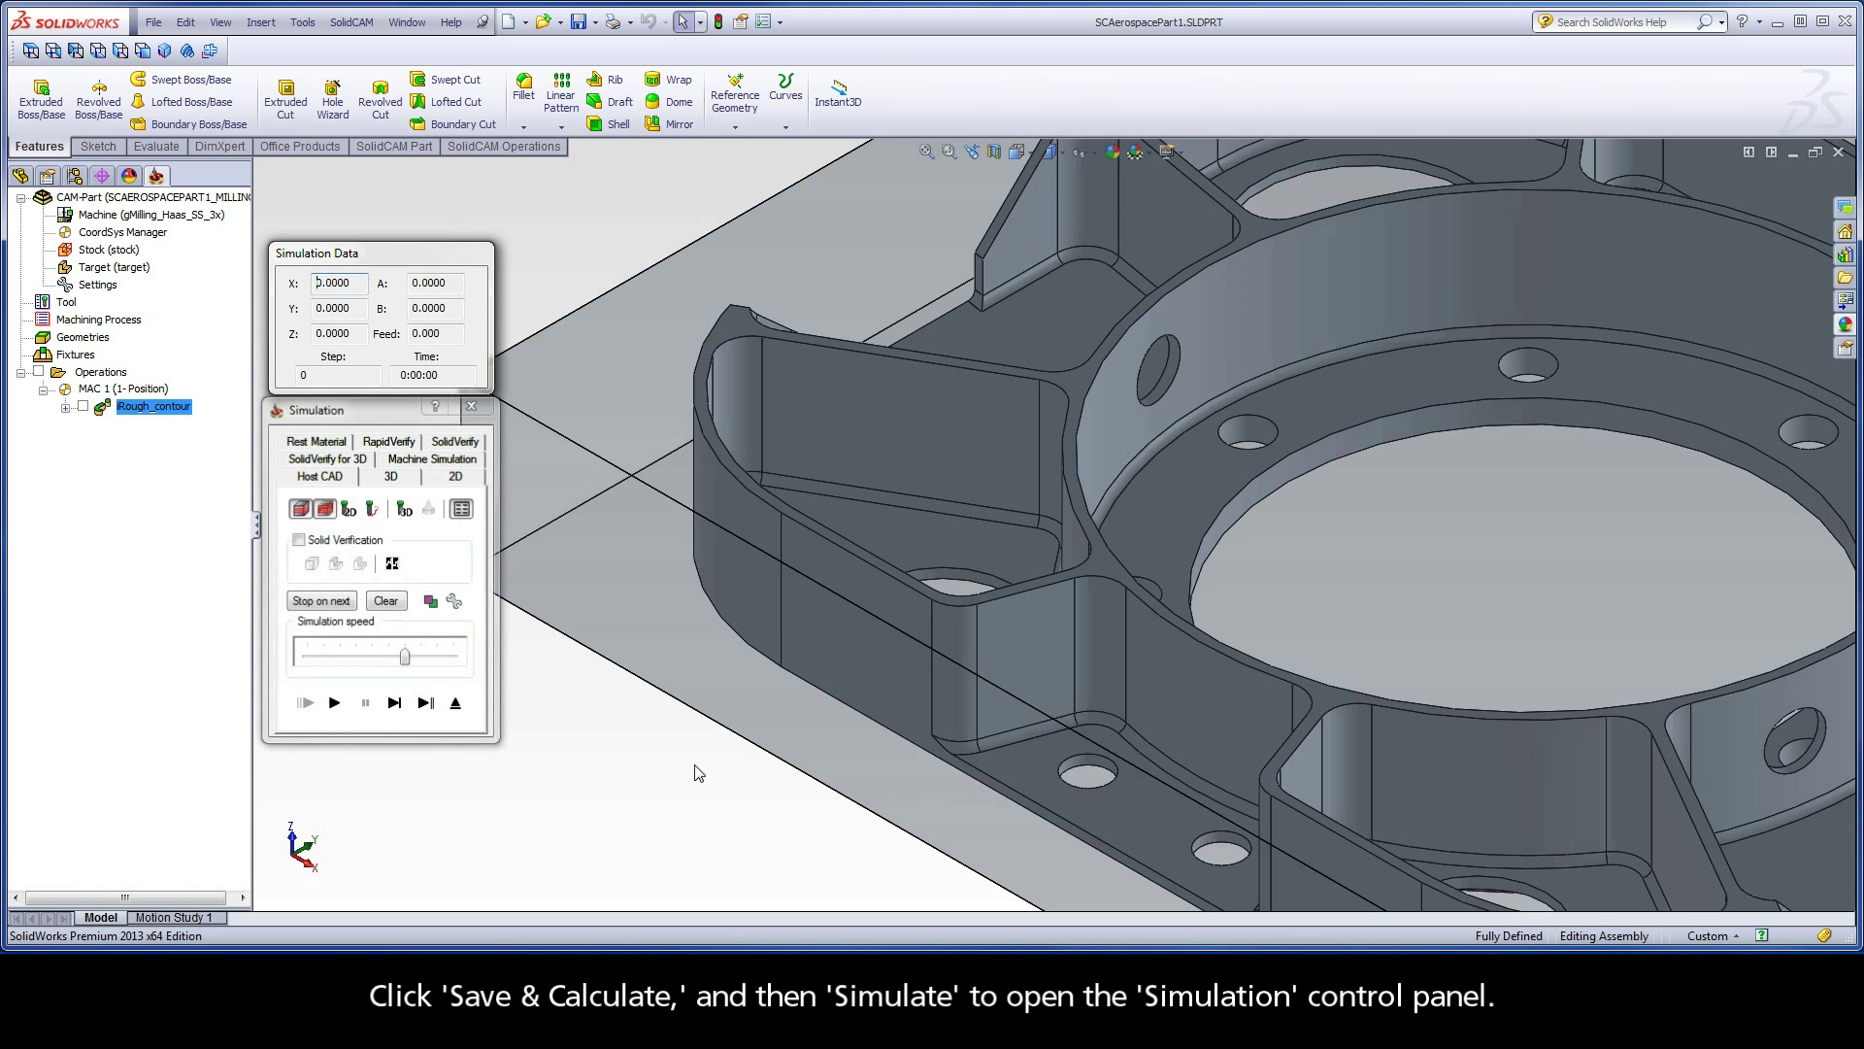
click(405, 658)
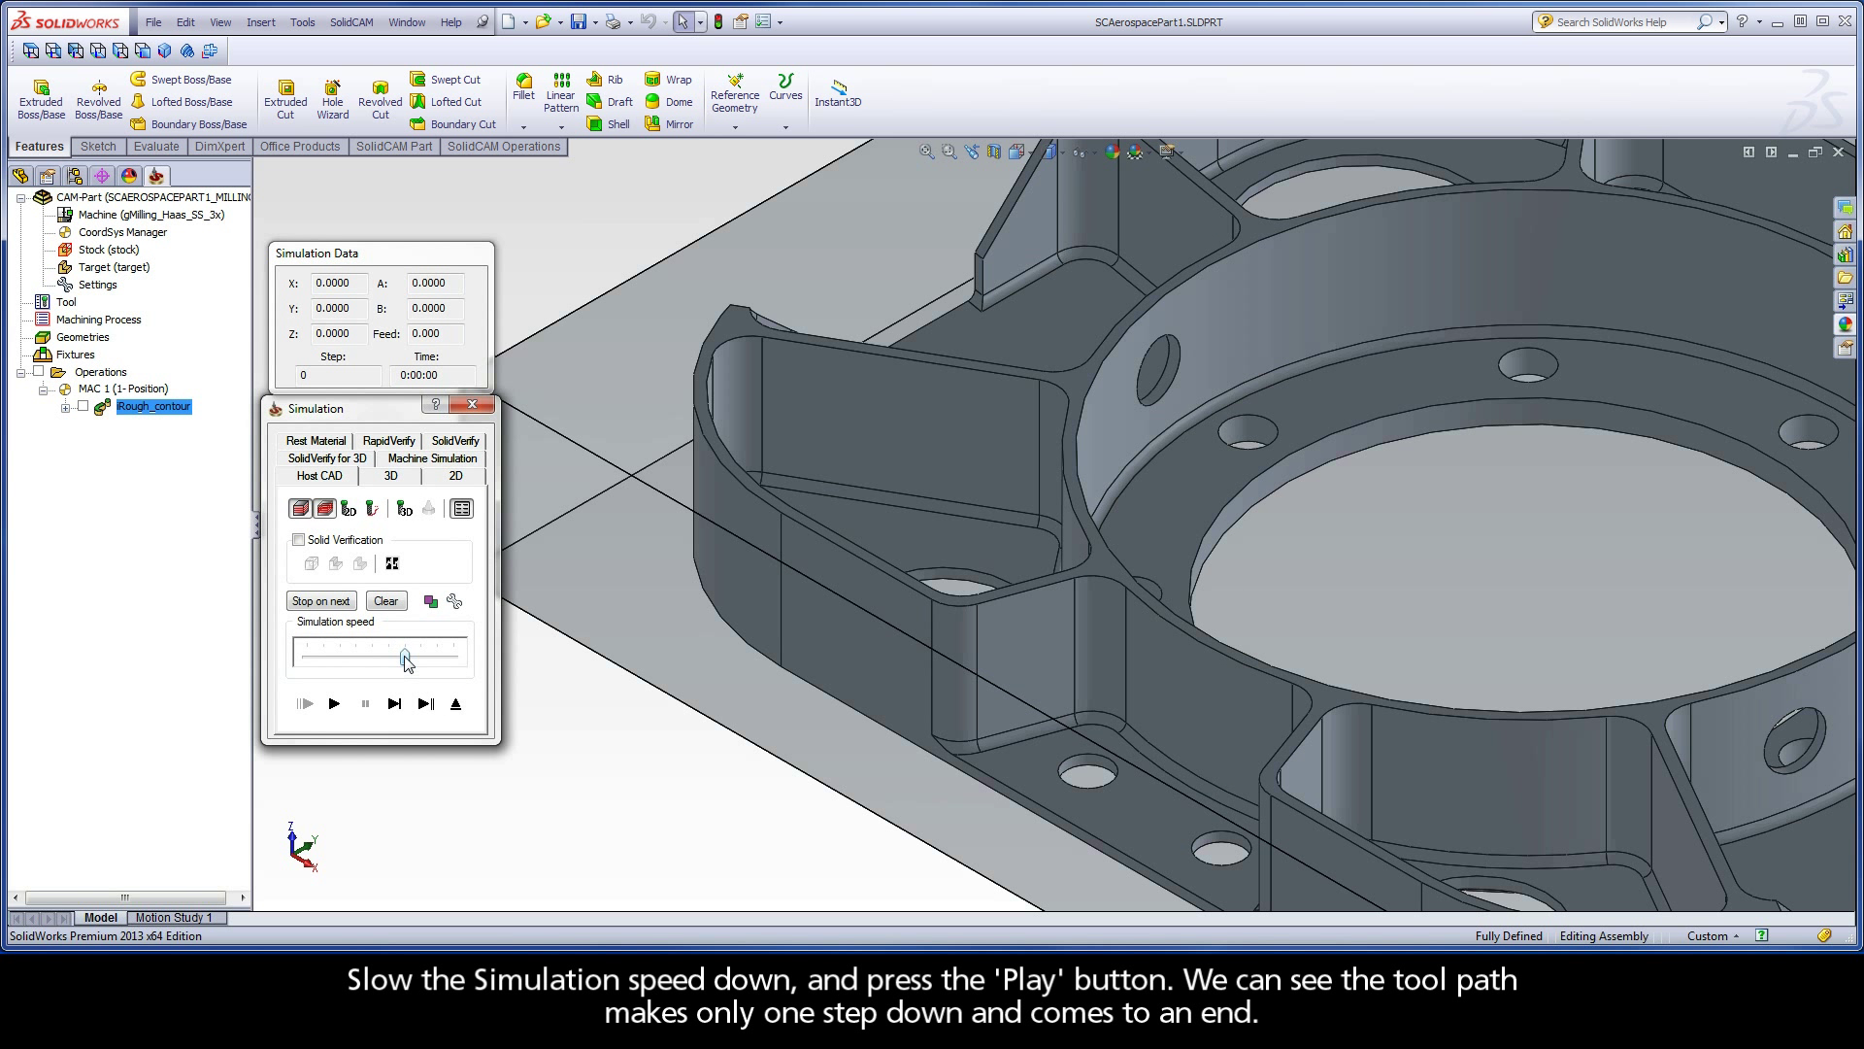
click(335, 706)
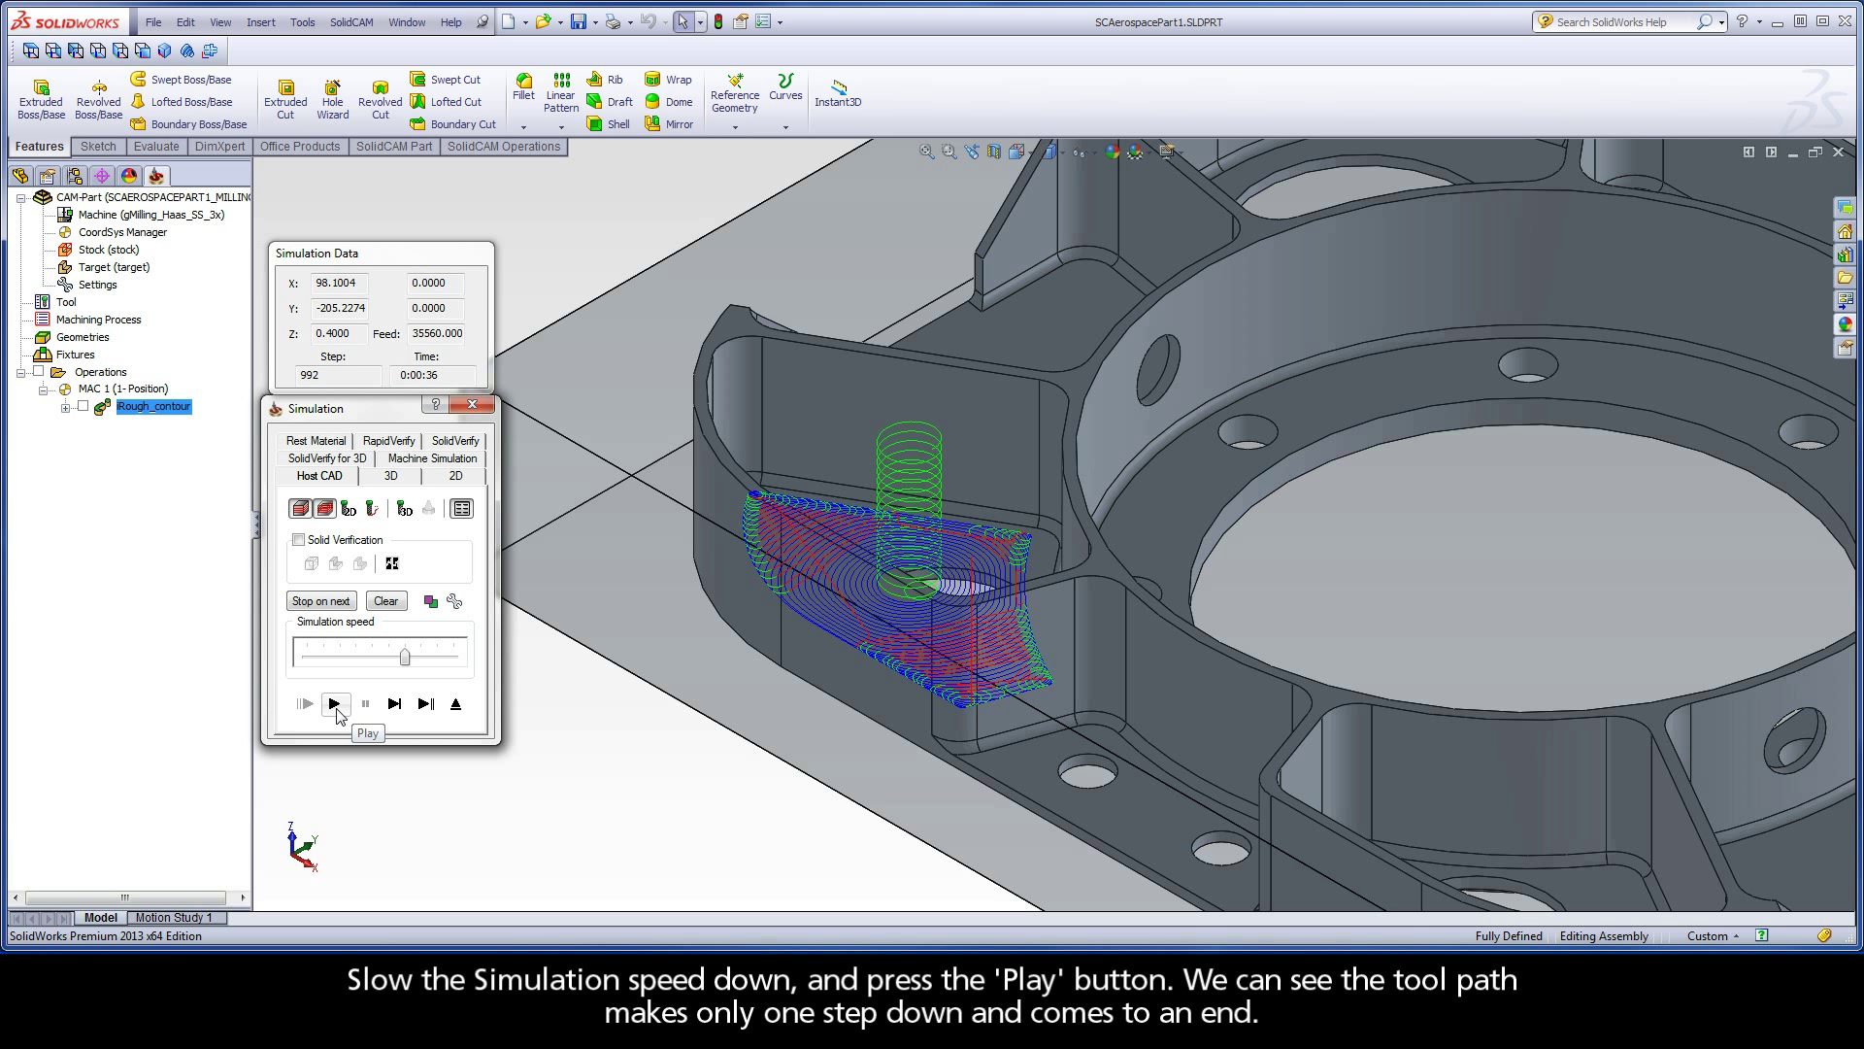
click(456, 707)
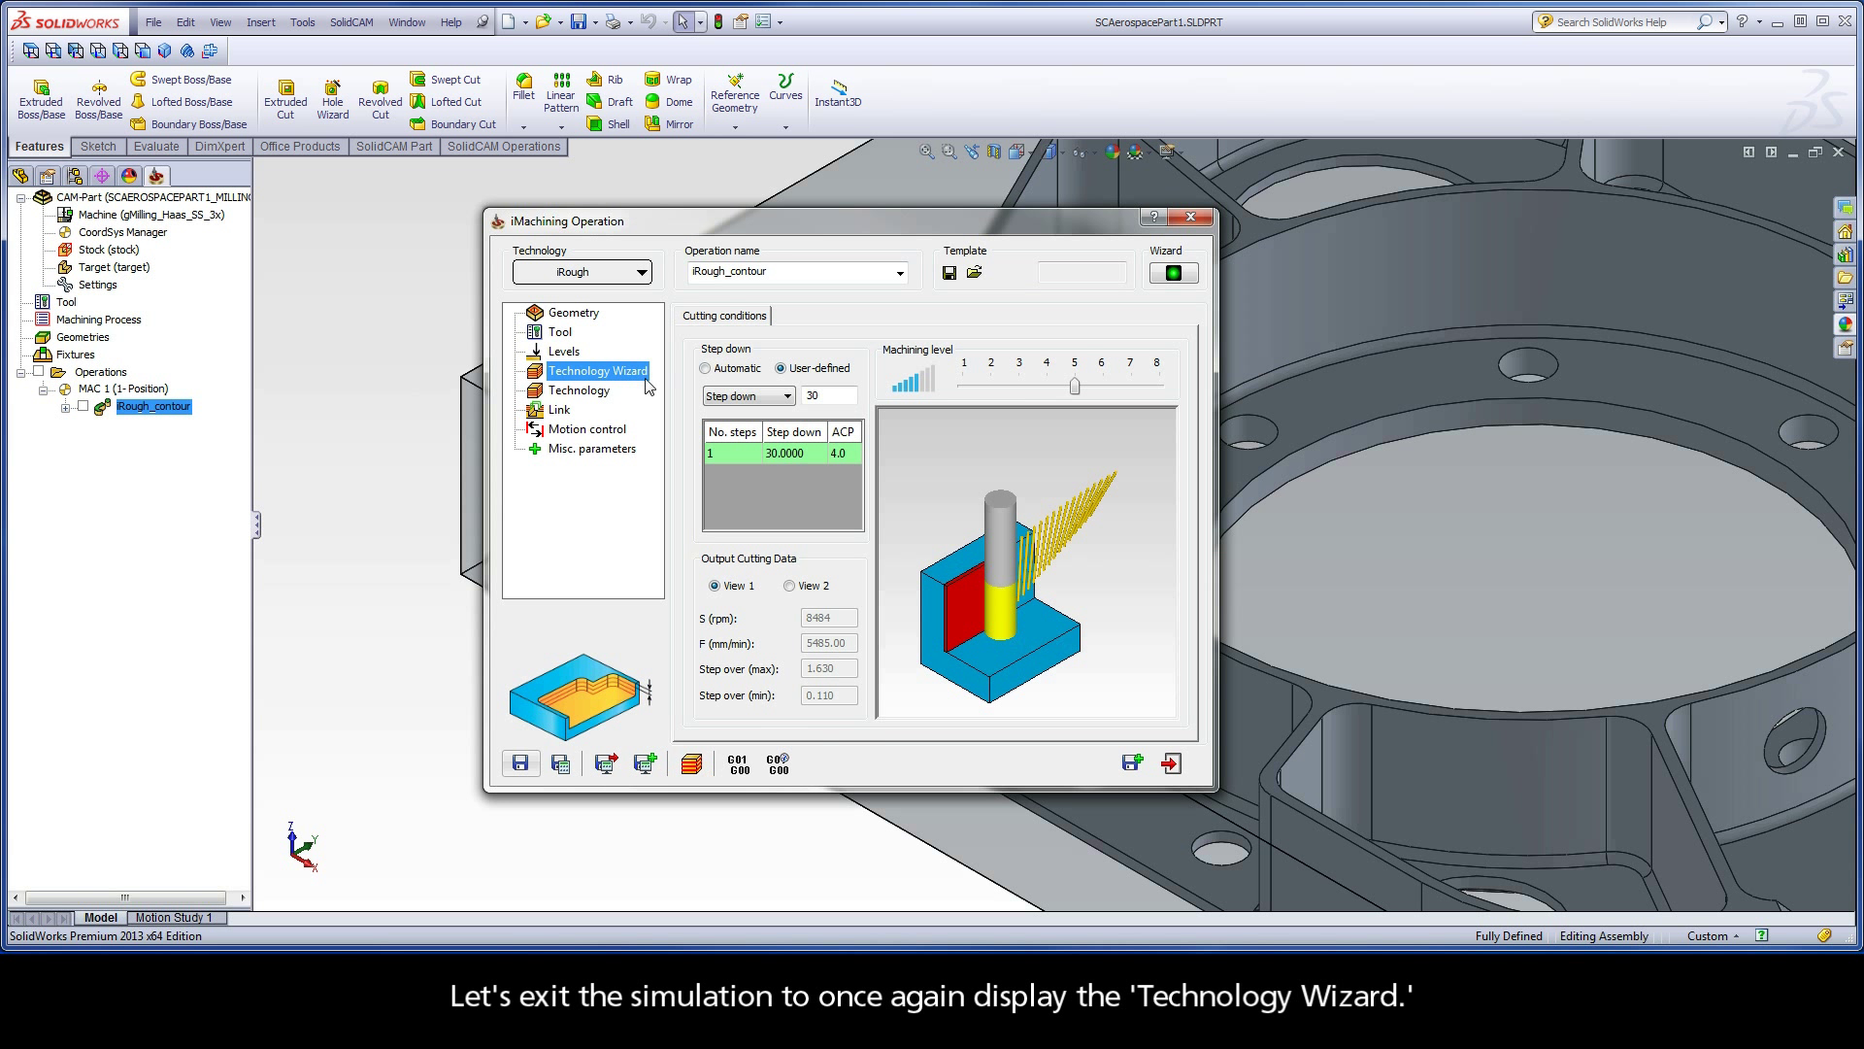
Step: Switch the step down to No. steps with 1 step (24 mm and 6 mm depths) and recalculate
click(745, 394)
click(745, 417)
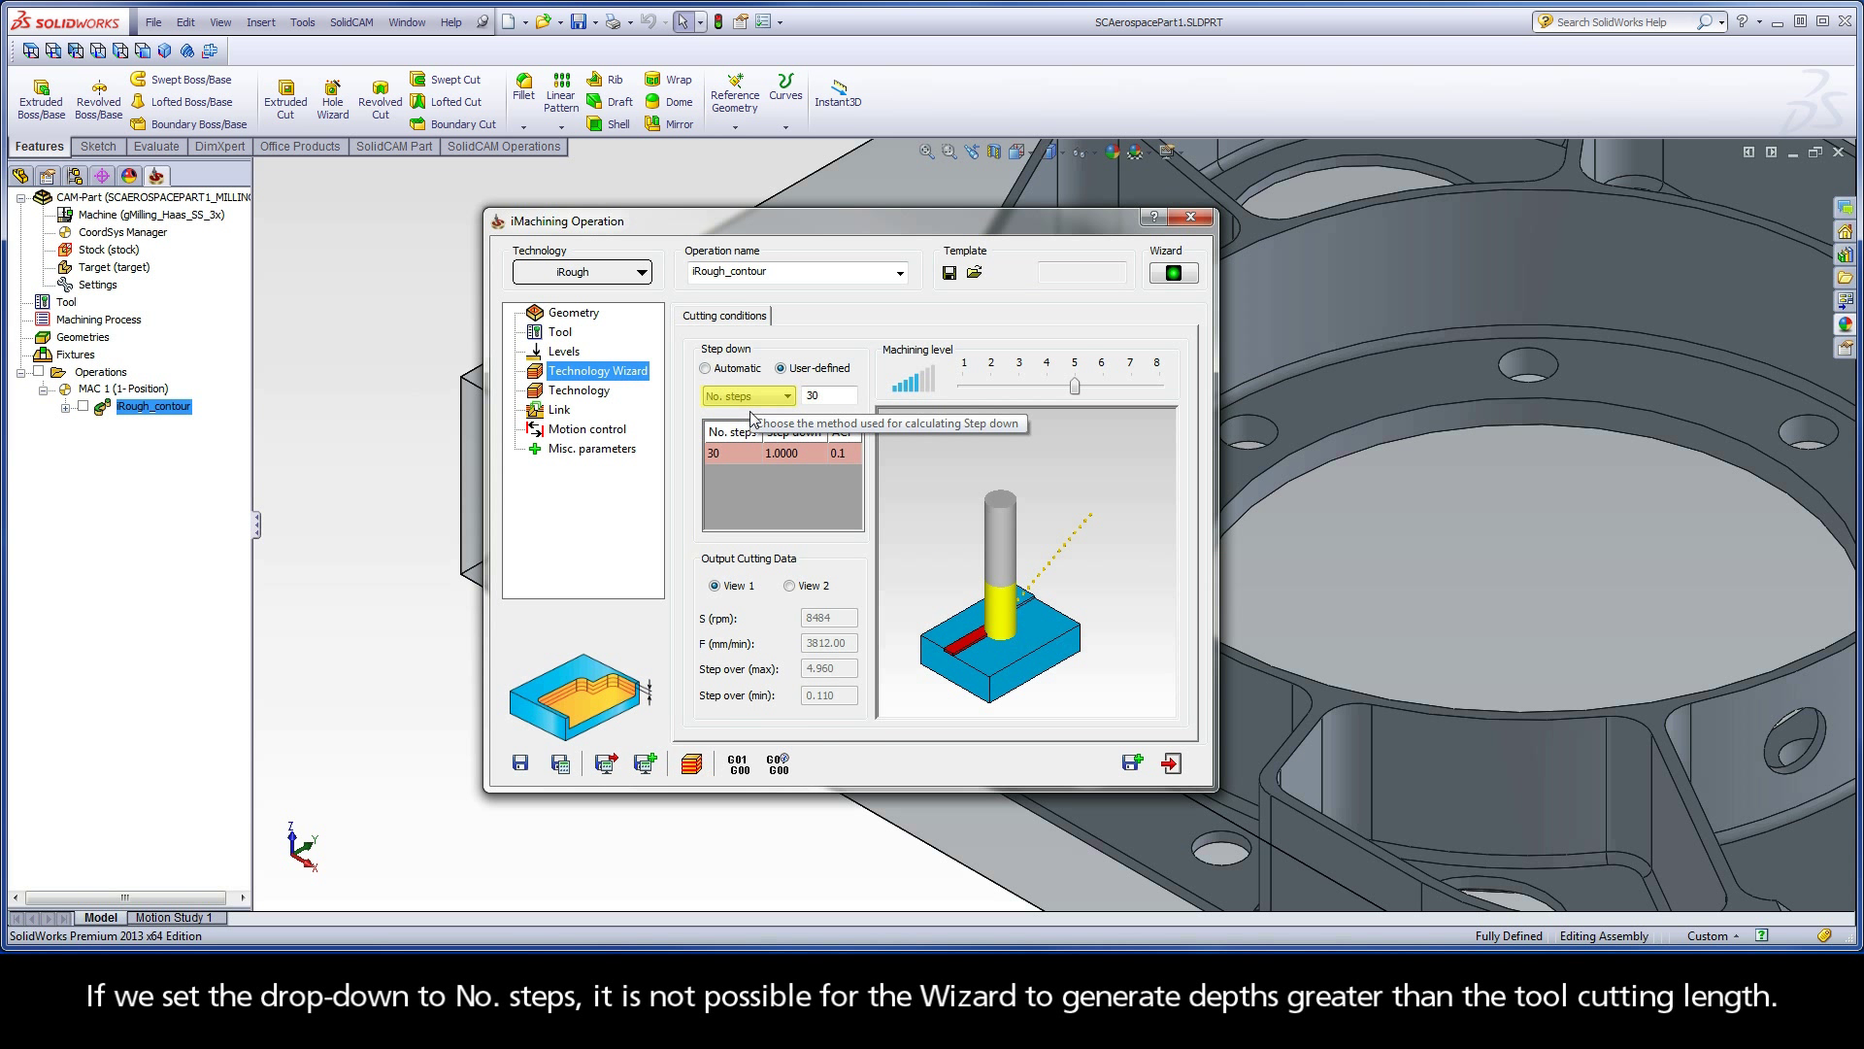
double_click(826, 395)
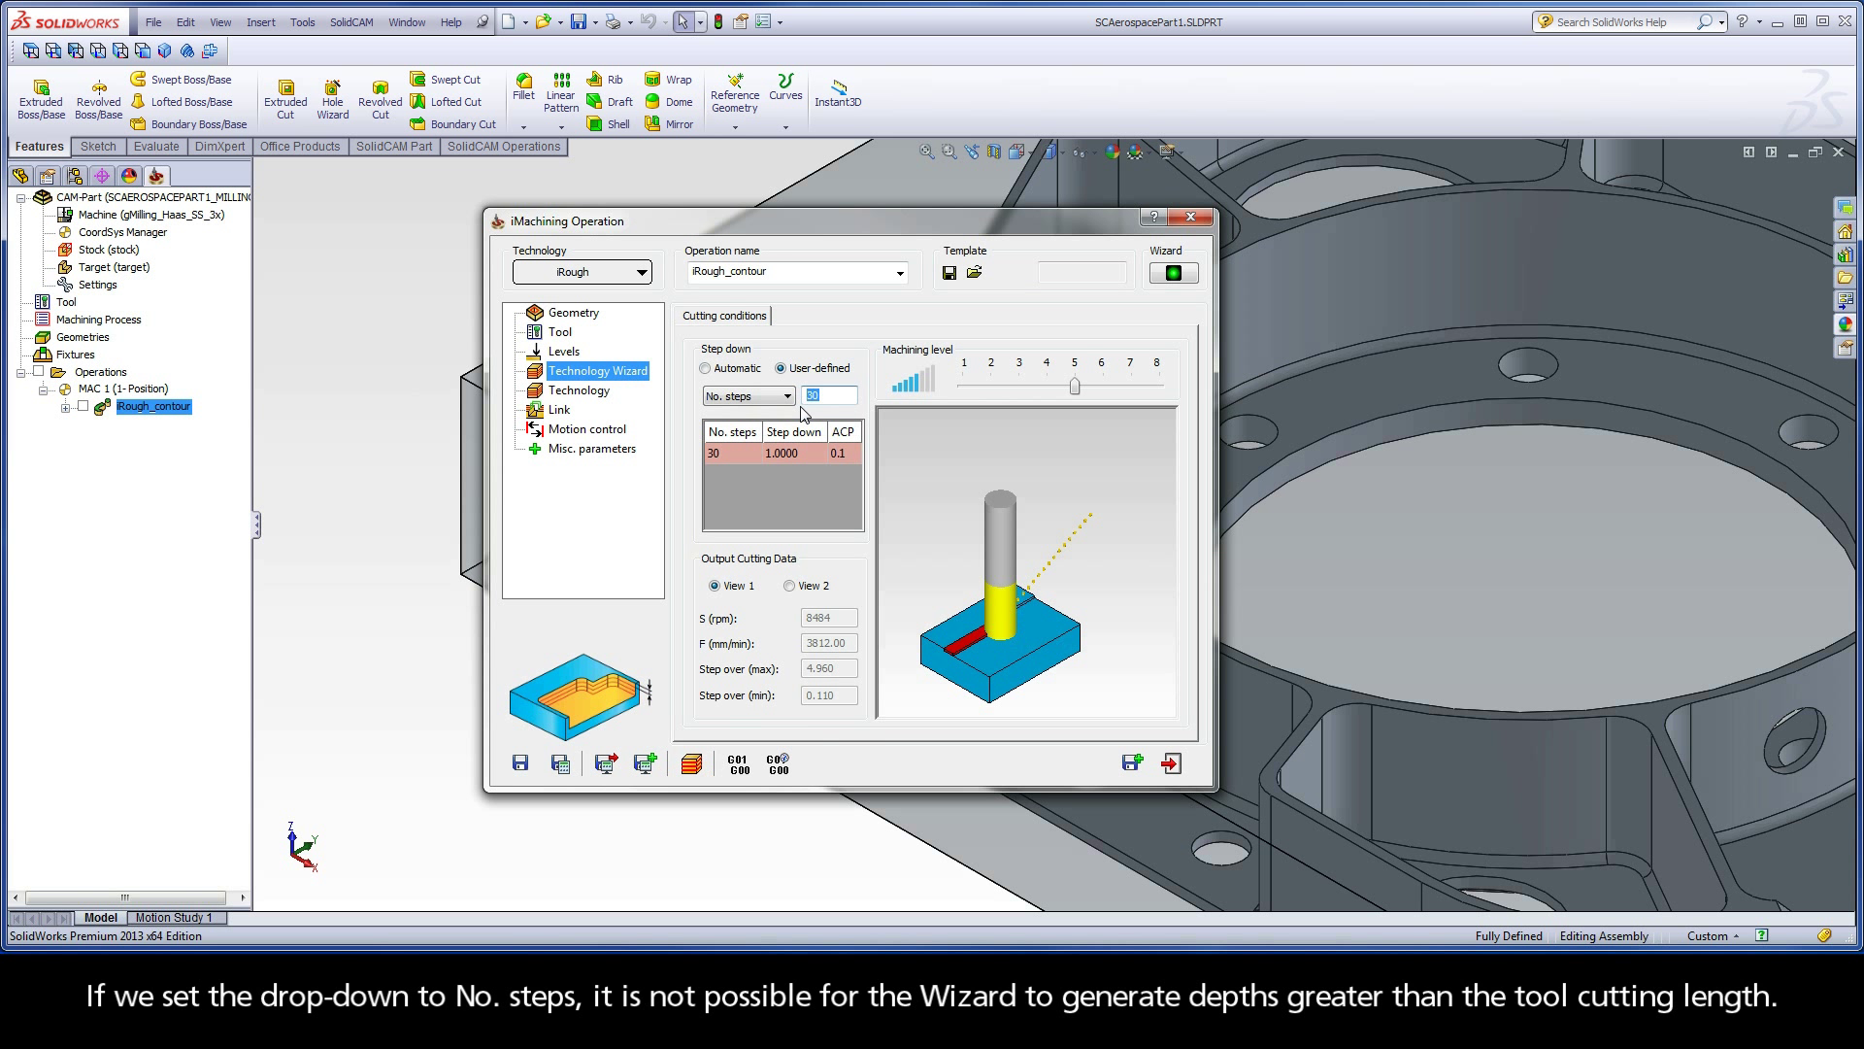
text(1)
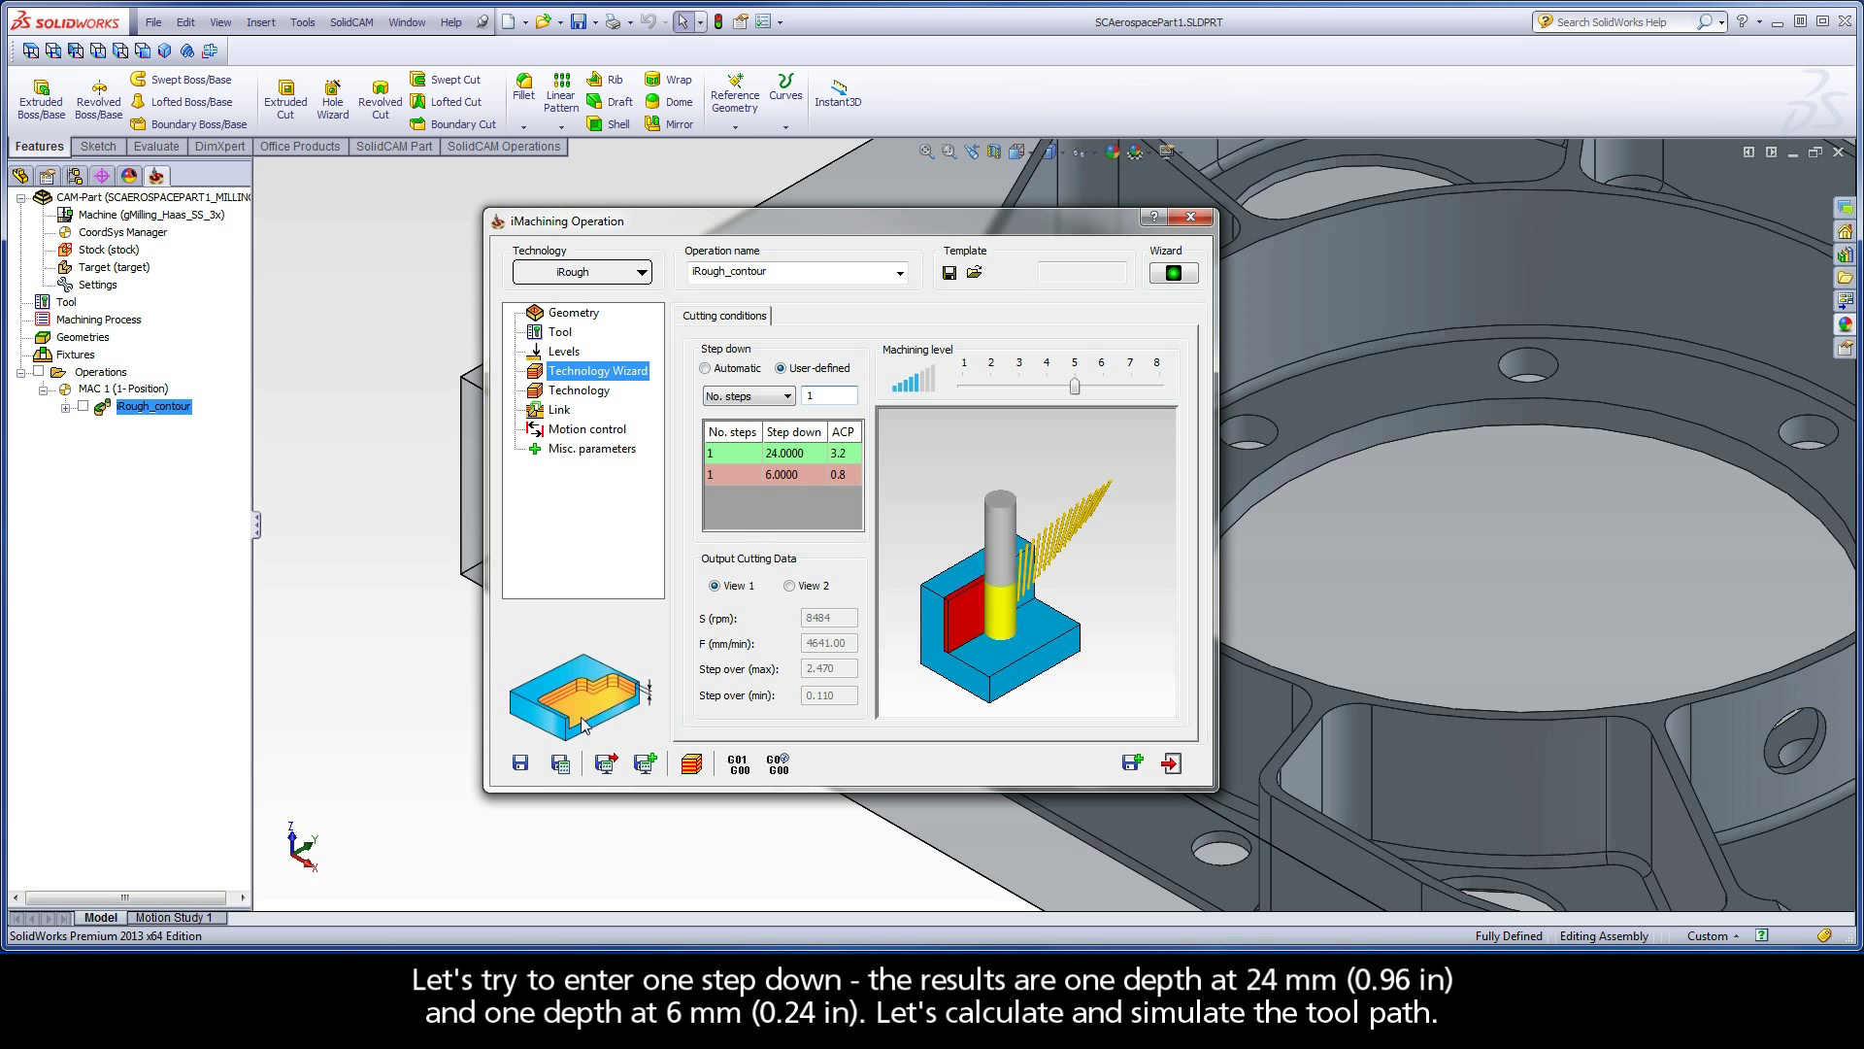
click(562, 764)
Step: Simulate the 24 mm and 6 mm two-depth toolpath at reduced speed
click(691, 764)
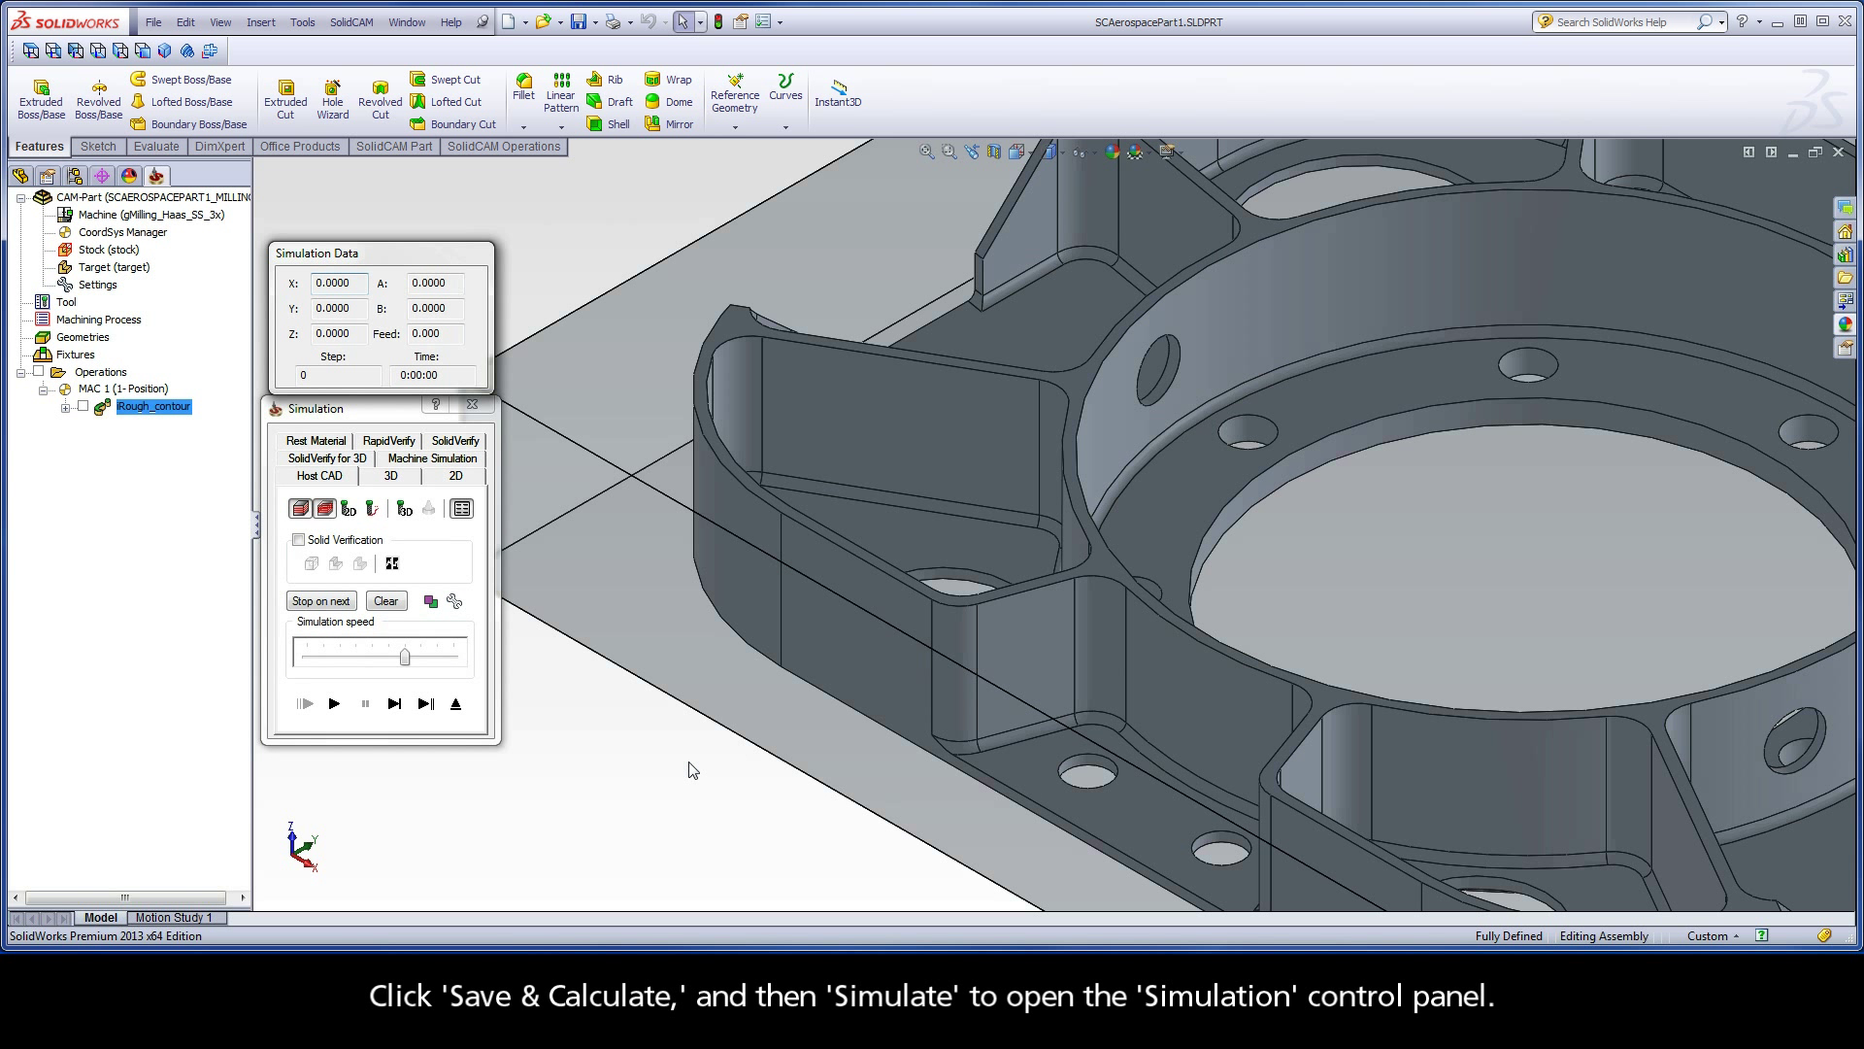
click(405, 660)
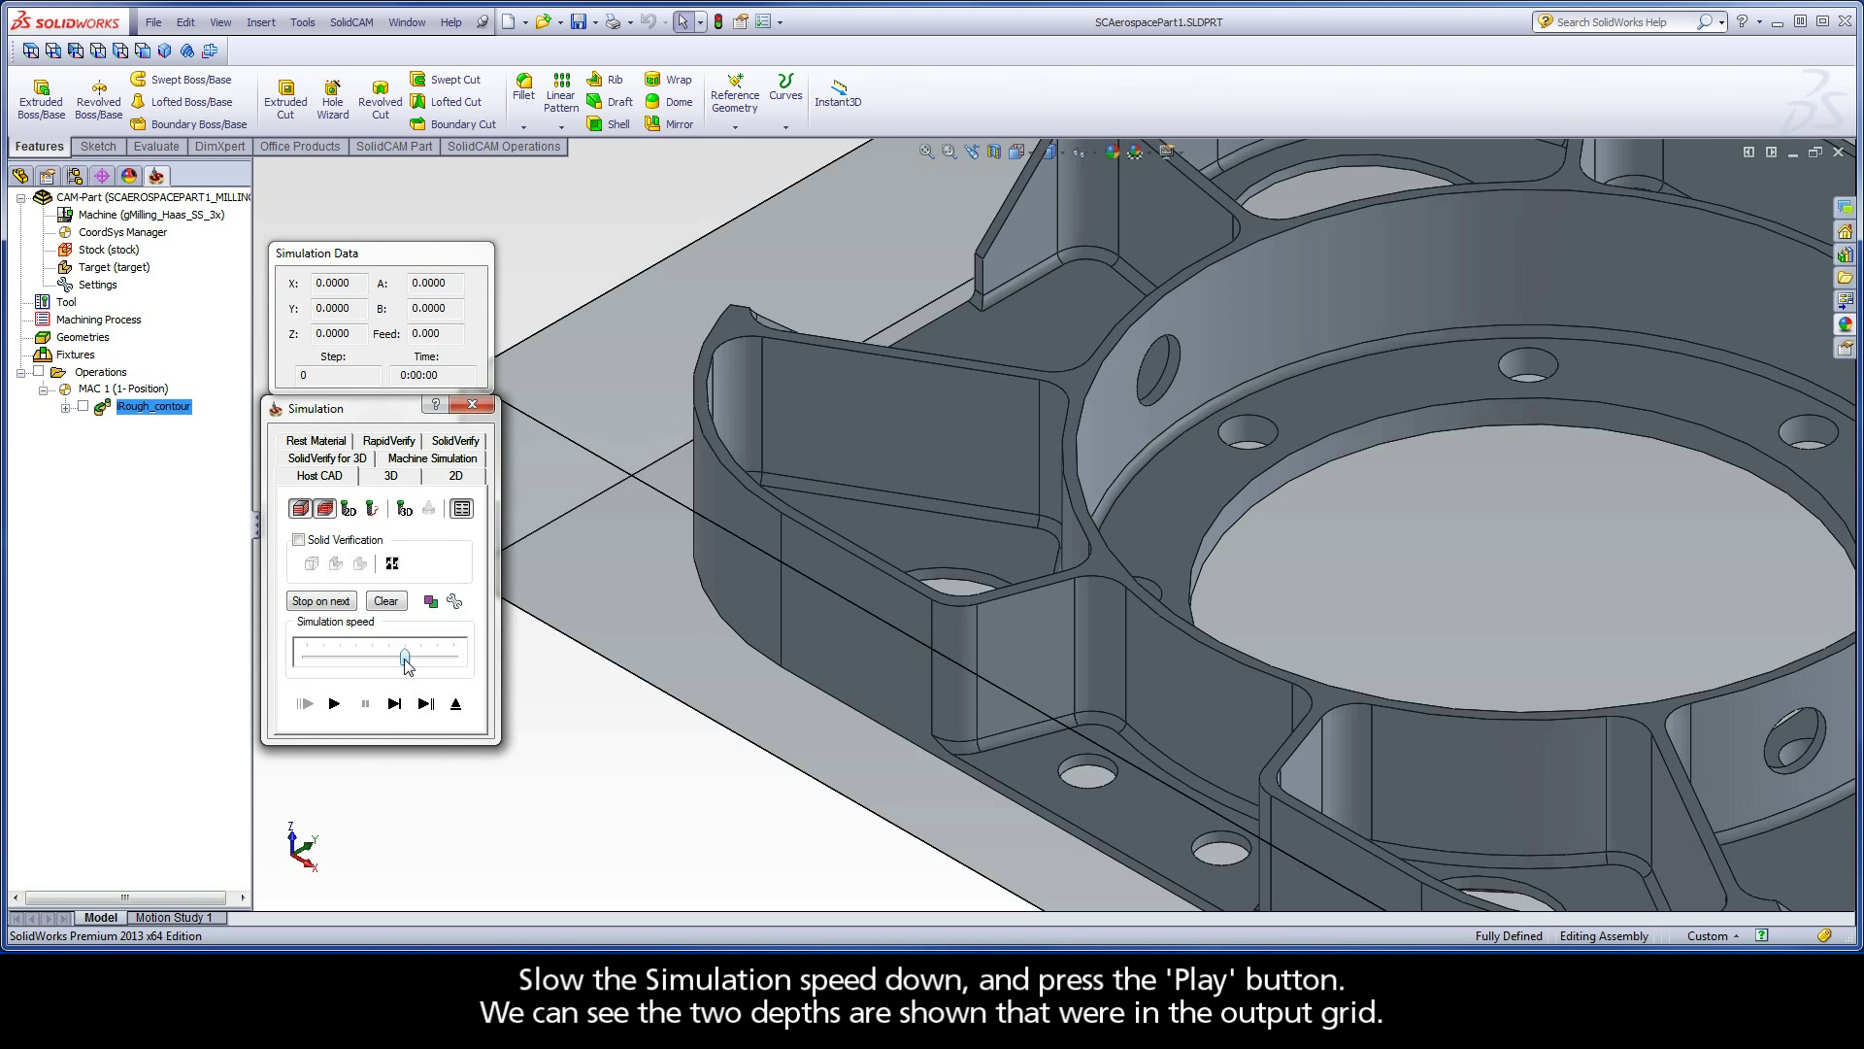
click(334, 704)
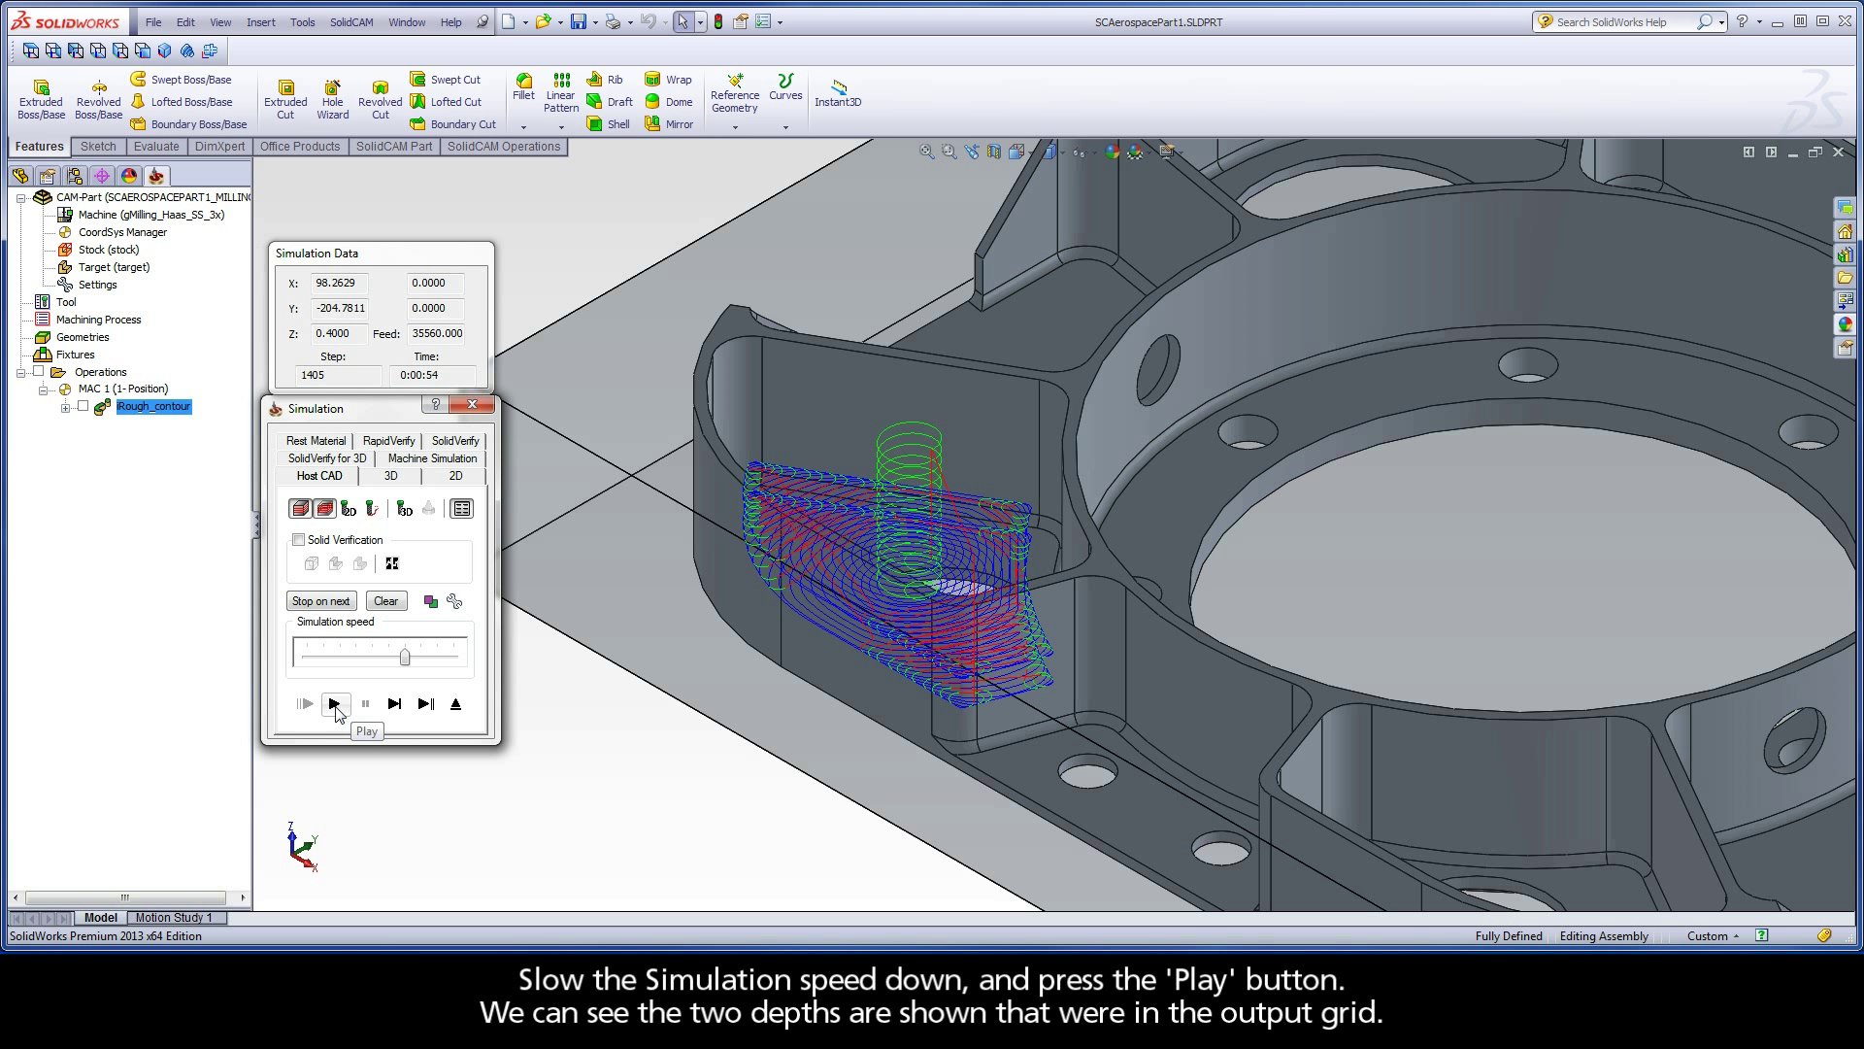
click(456, 704)
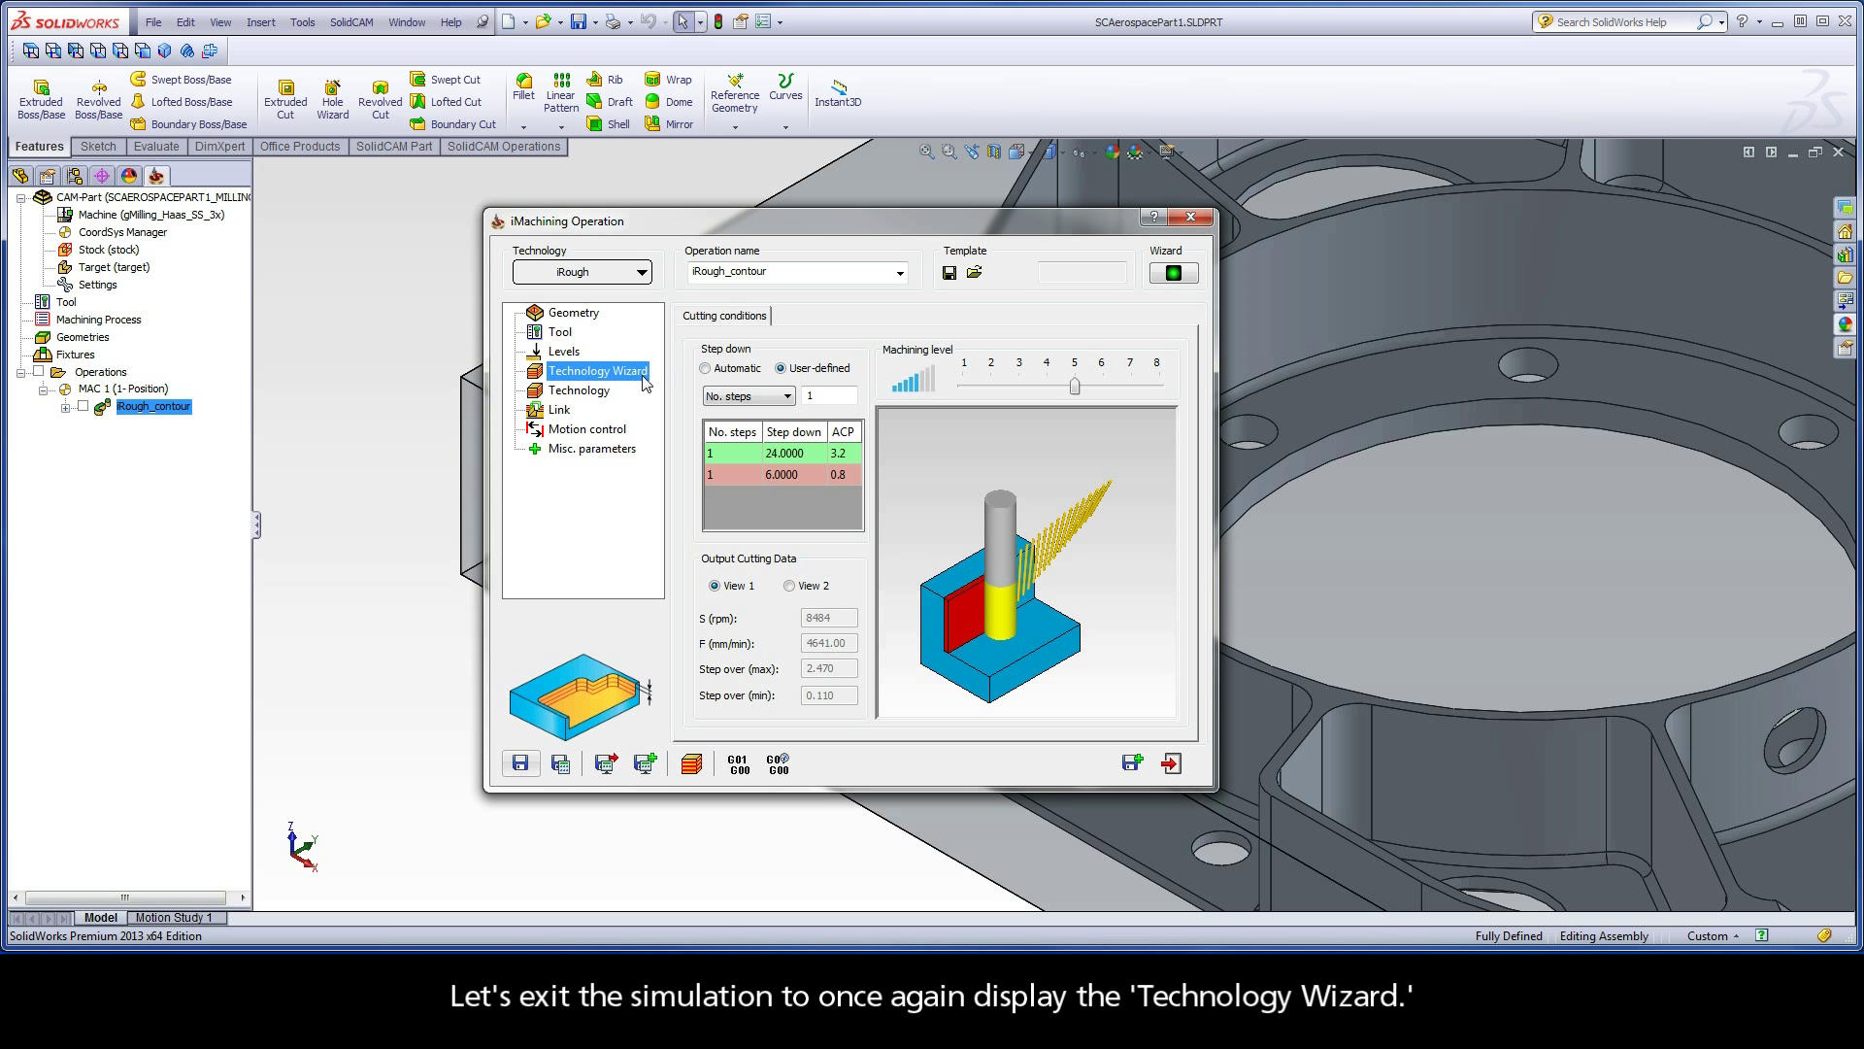
click(758, 401)
click(758, 416)
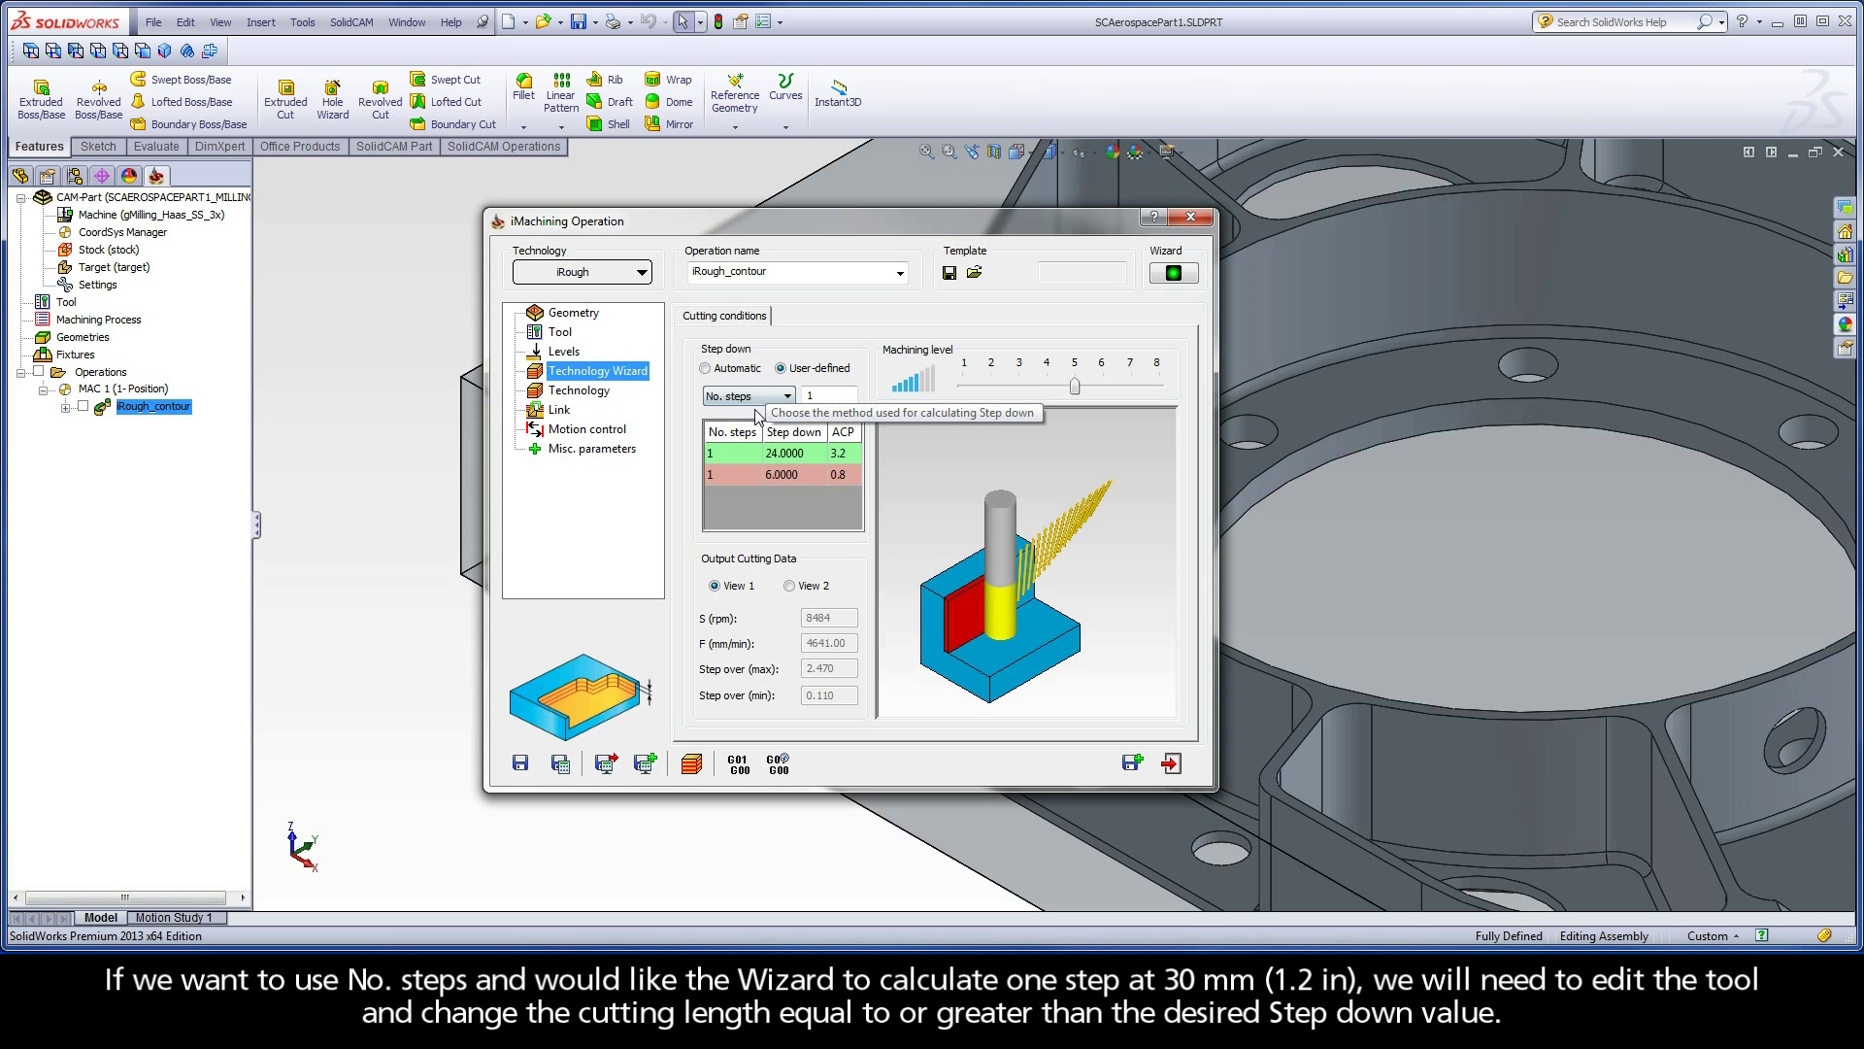
double_click(808, 396)
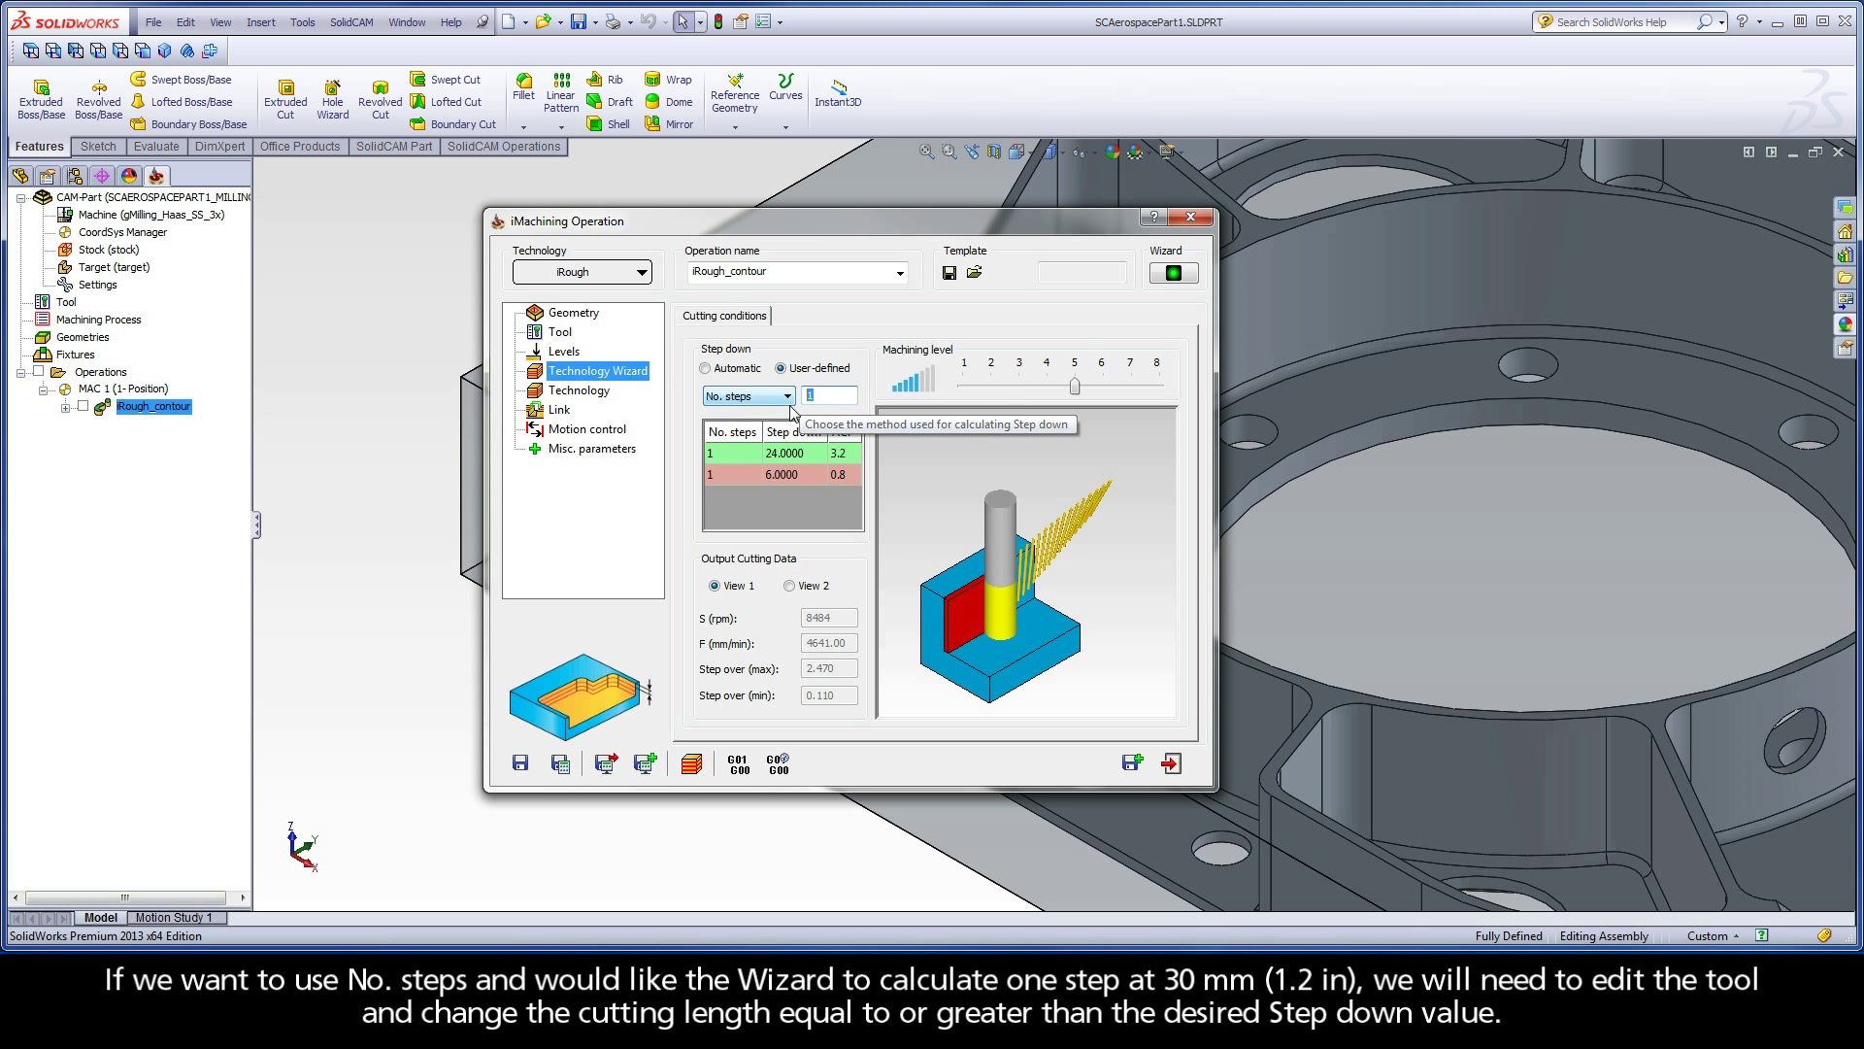
Step: Change the end mill's cutting length from 24 to 30 mm in the tool table
click(563, 333)
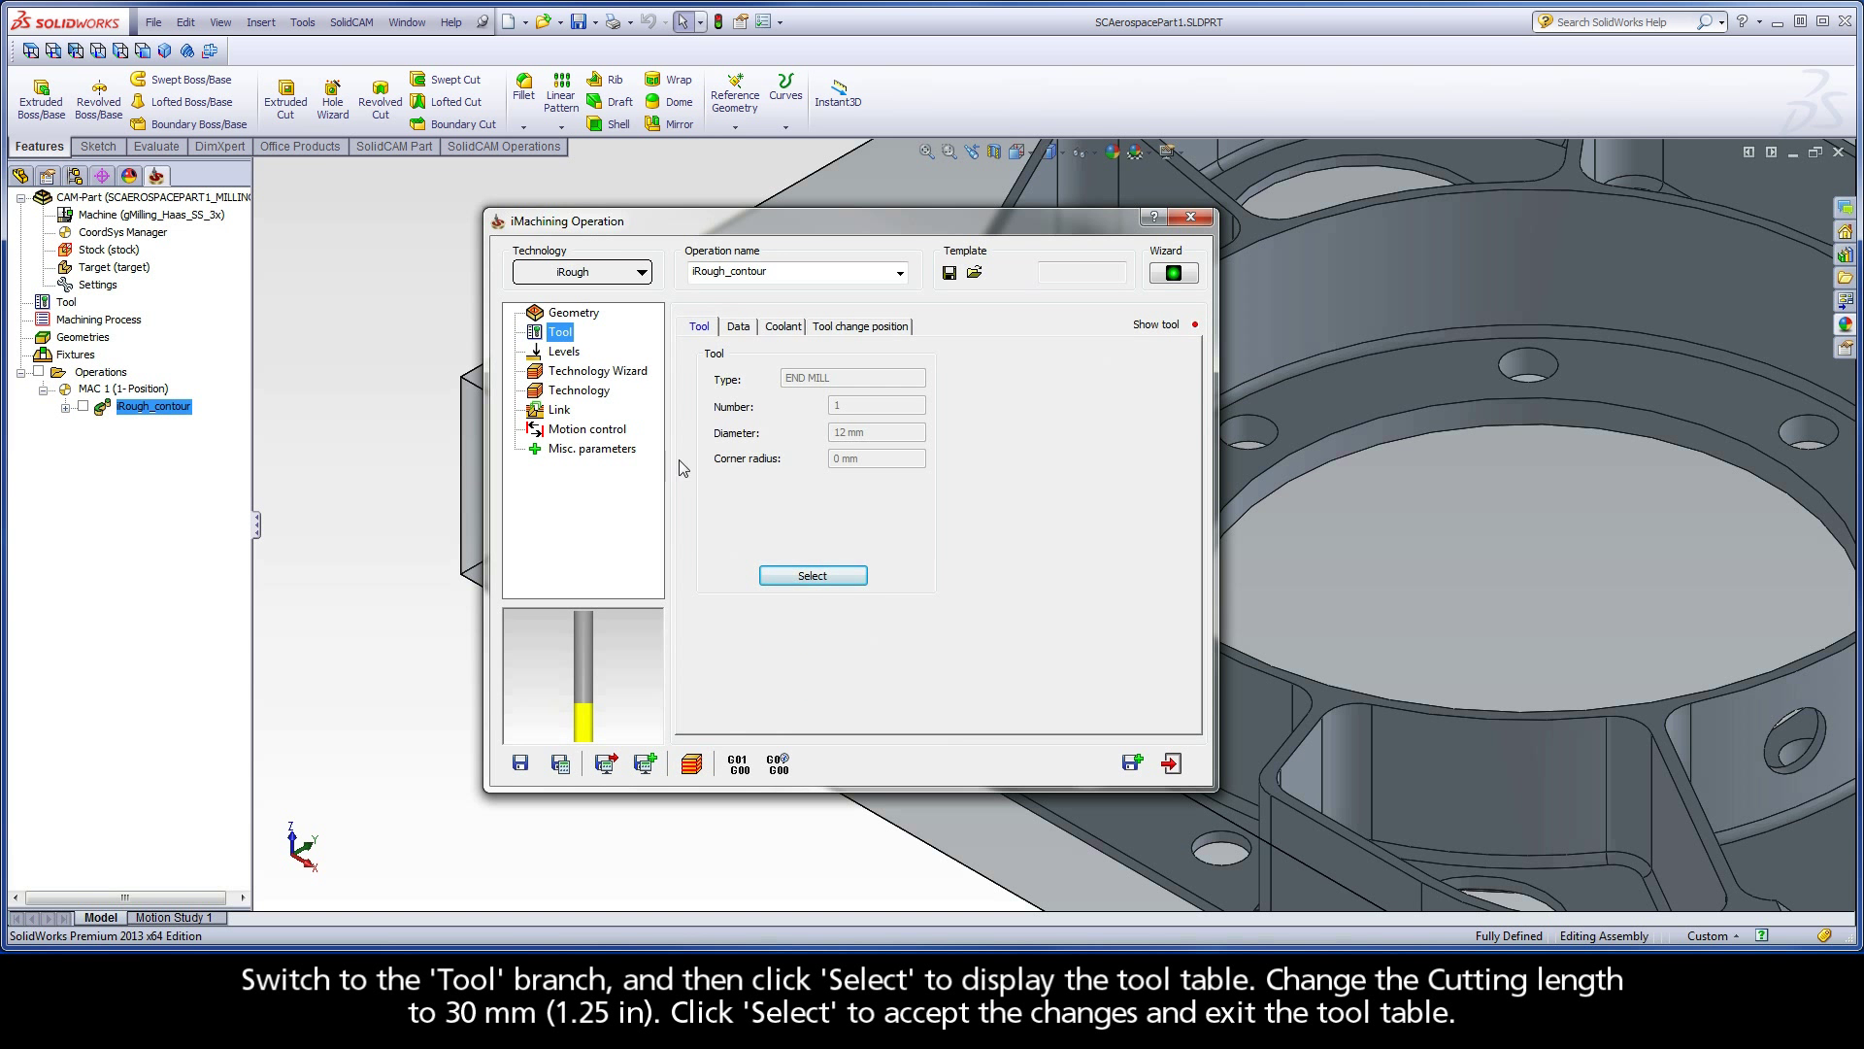
click(808, 576)
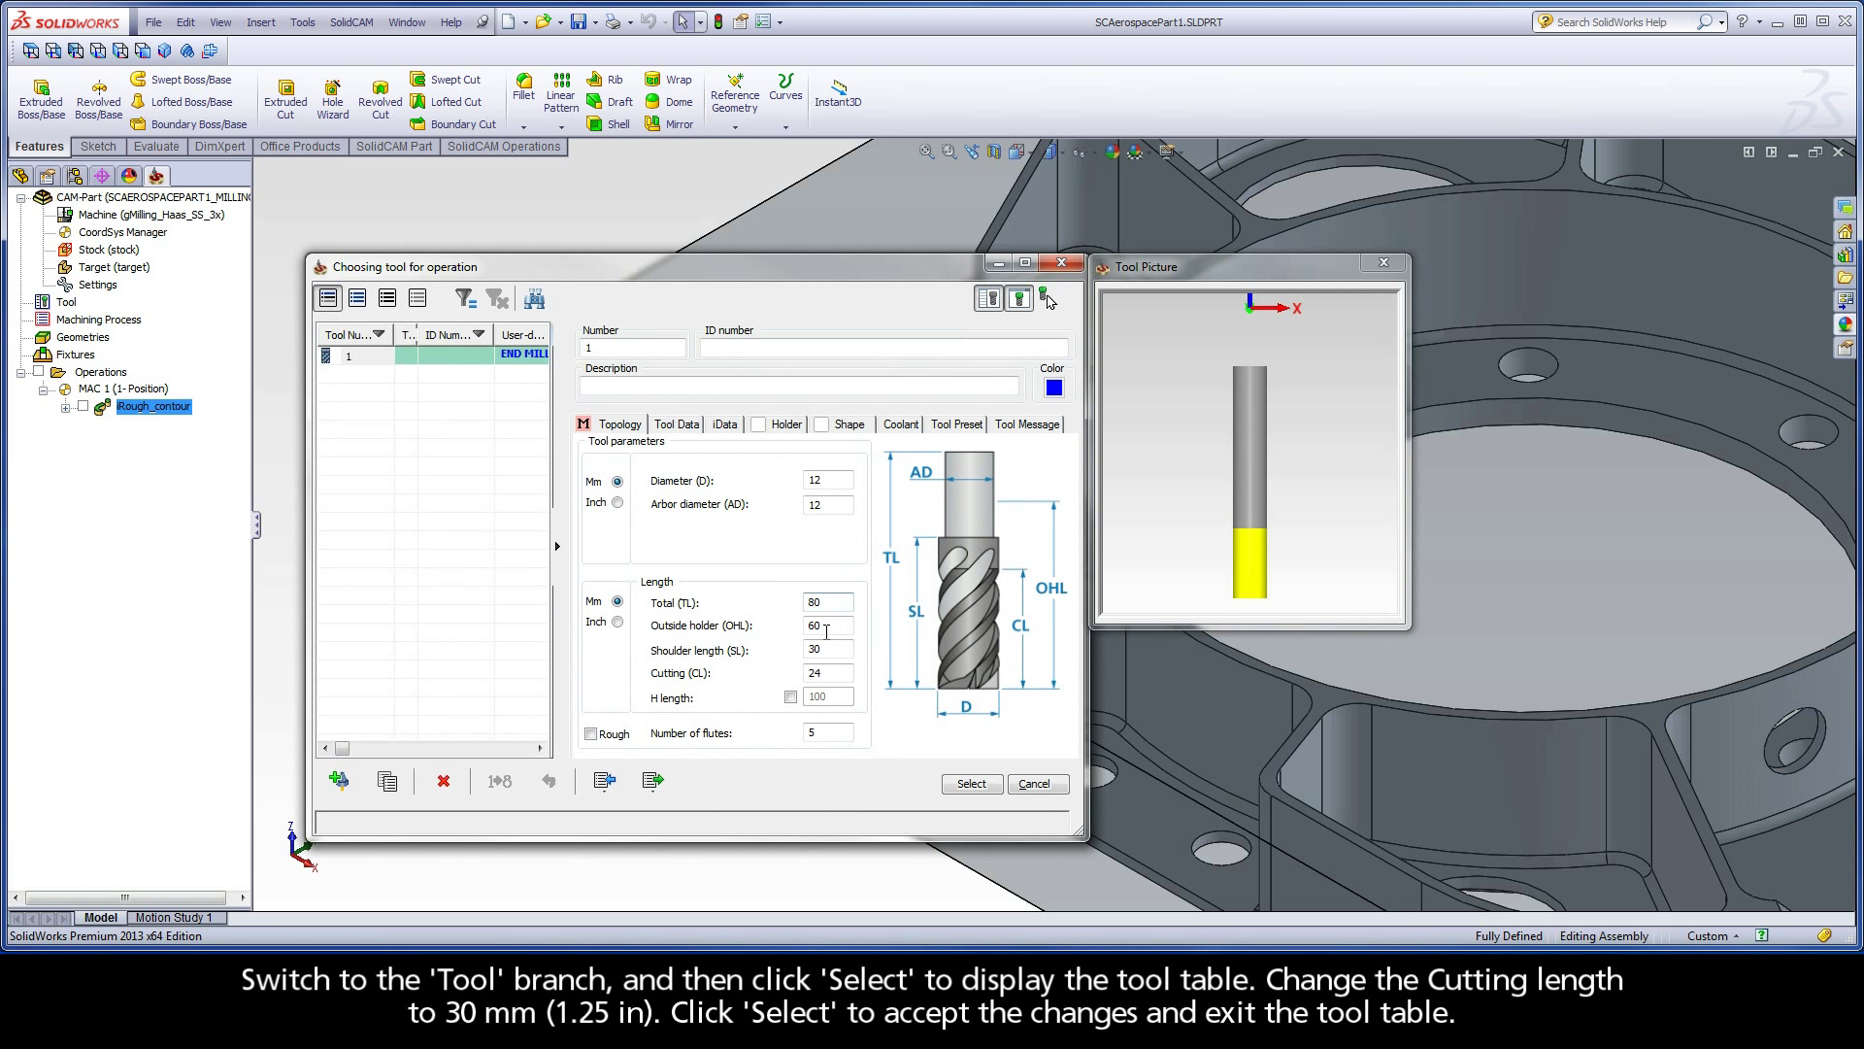
double_click(827, 670)
text(30)
click(972, 783)
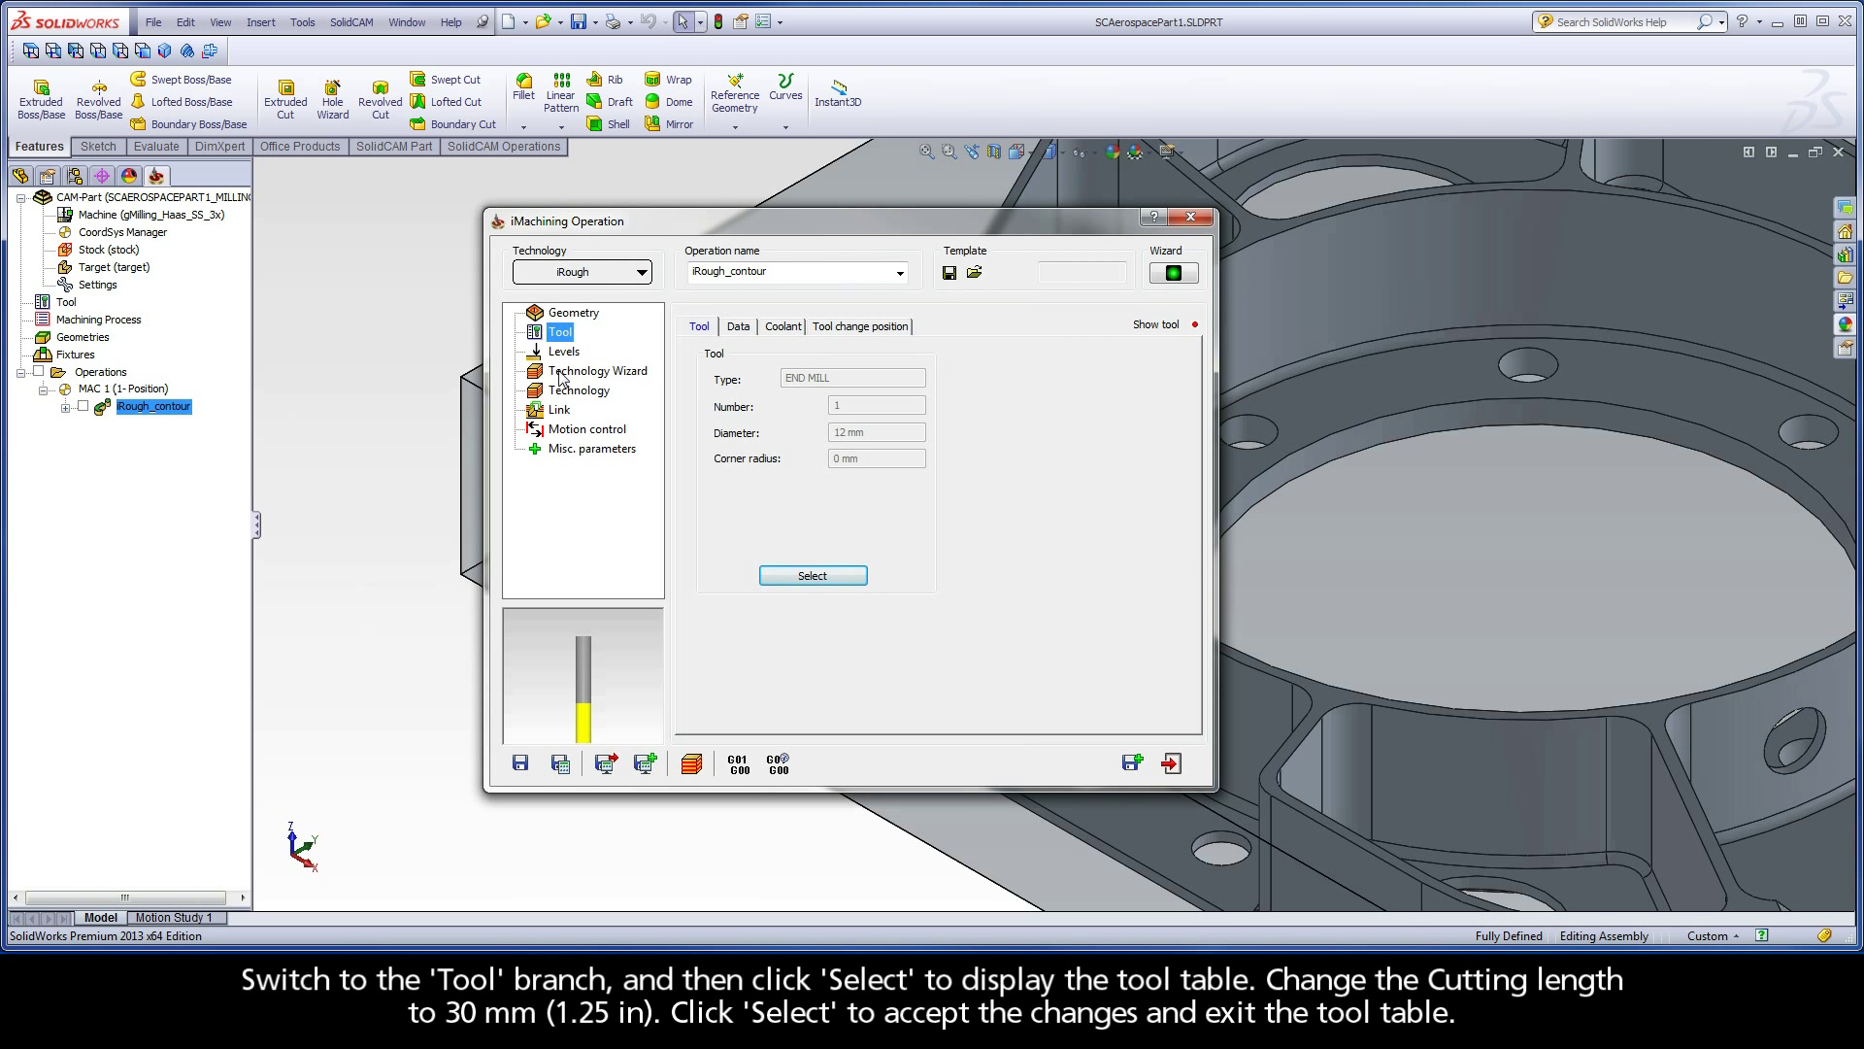
Step: In the wizard's cutting conditions, switch the step down to User-defined and select the step count
click(622, 373)
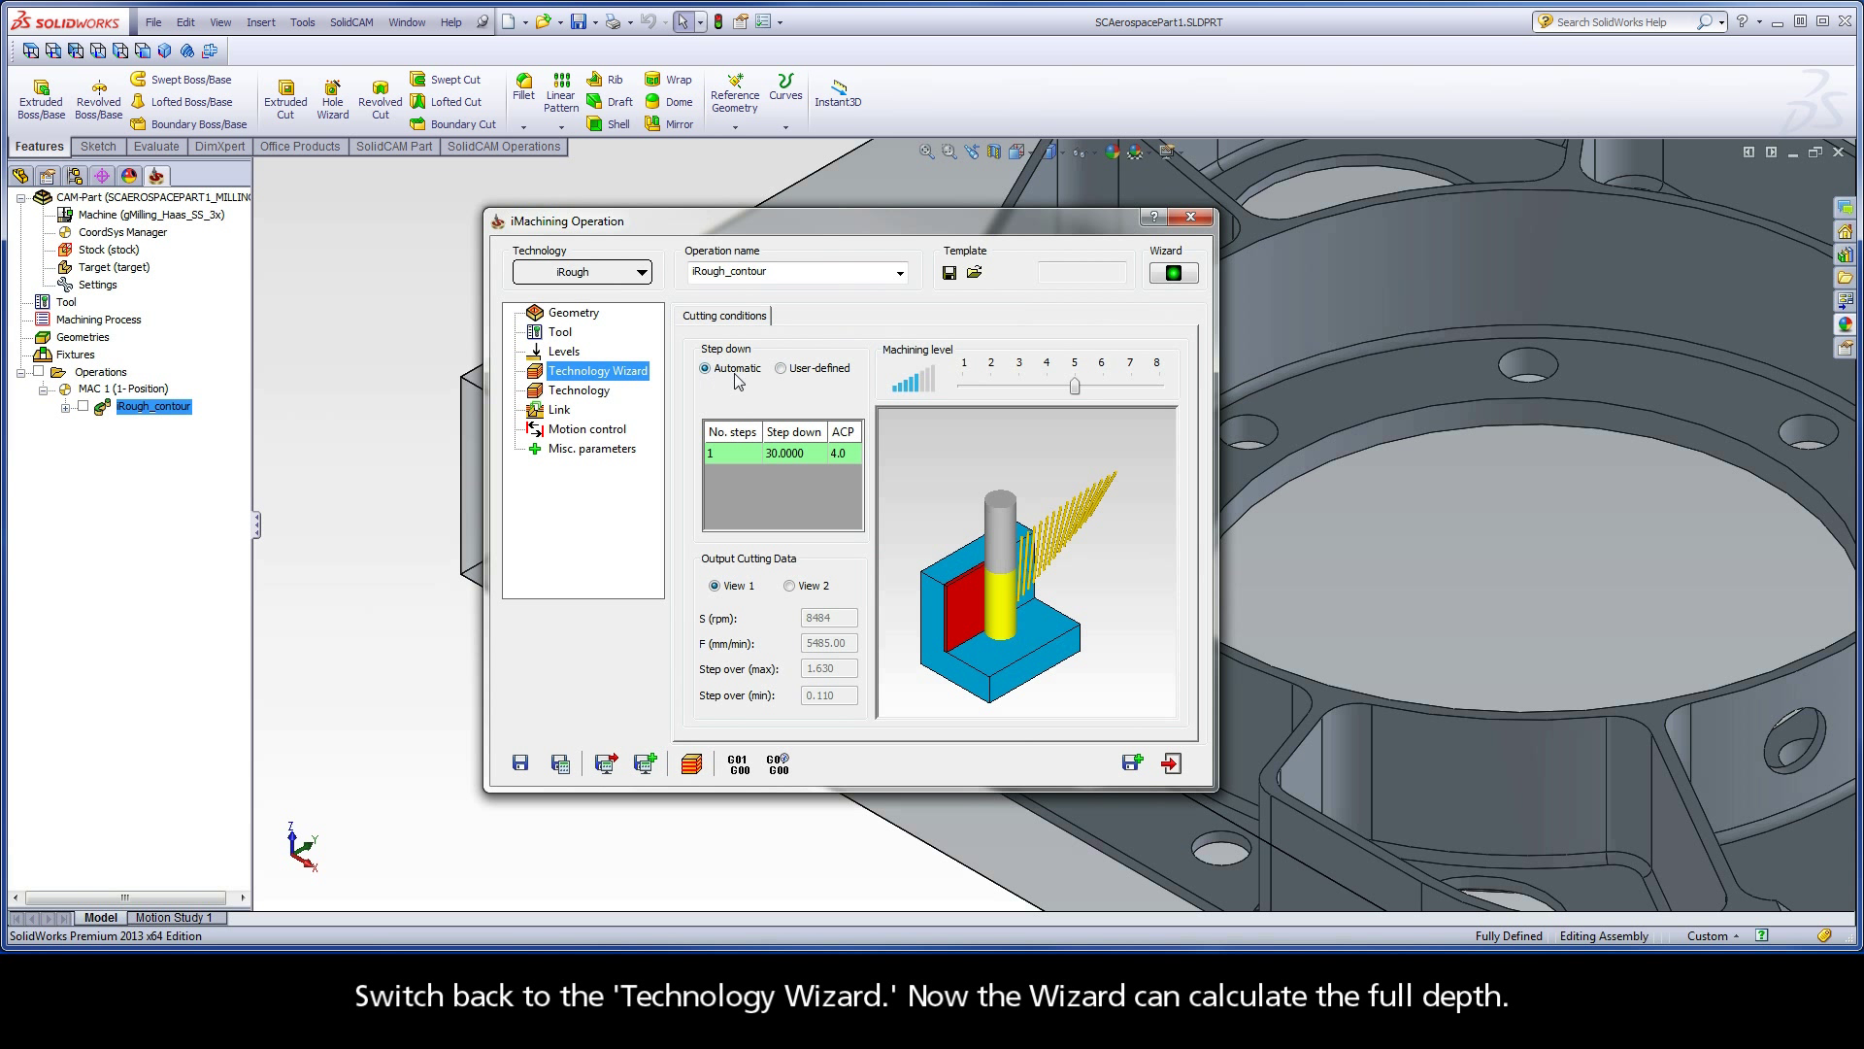
click(780, 368)
double_click(822, 396)
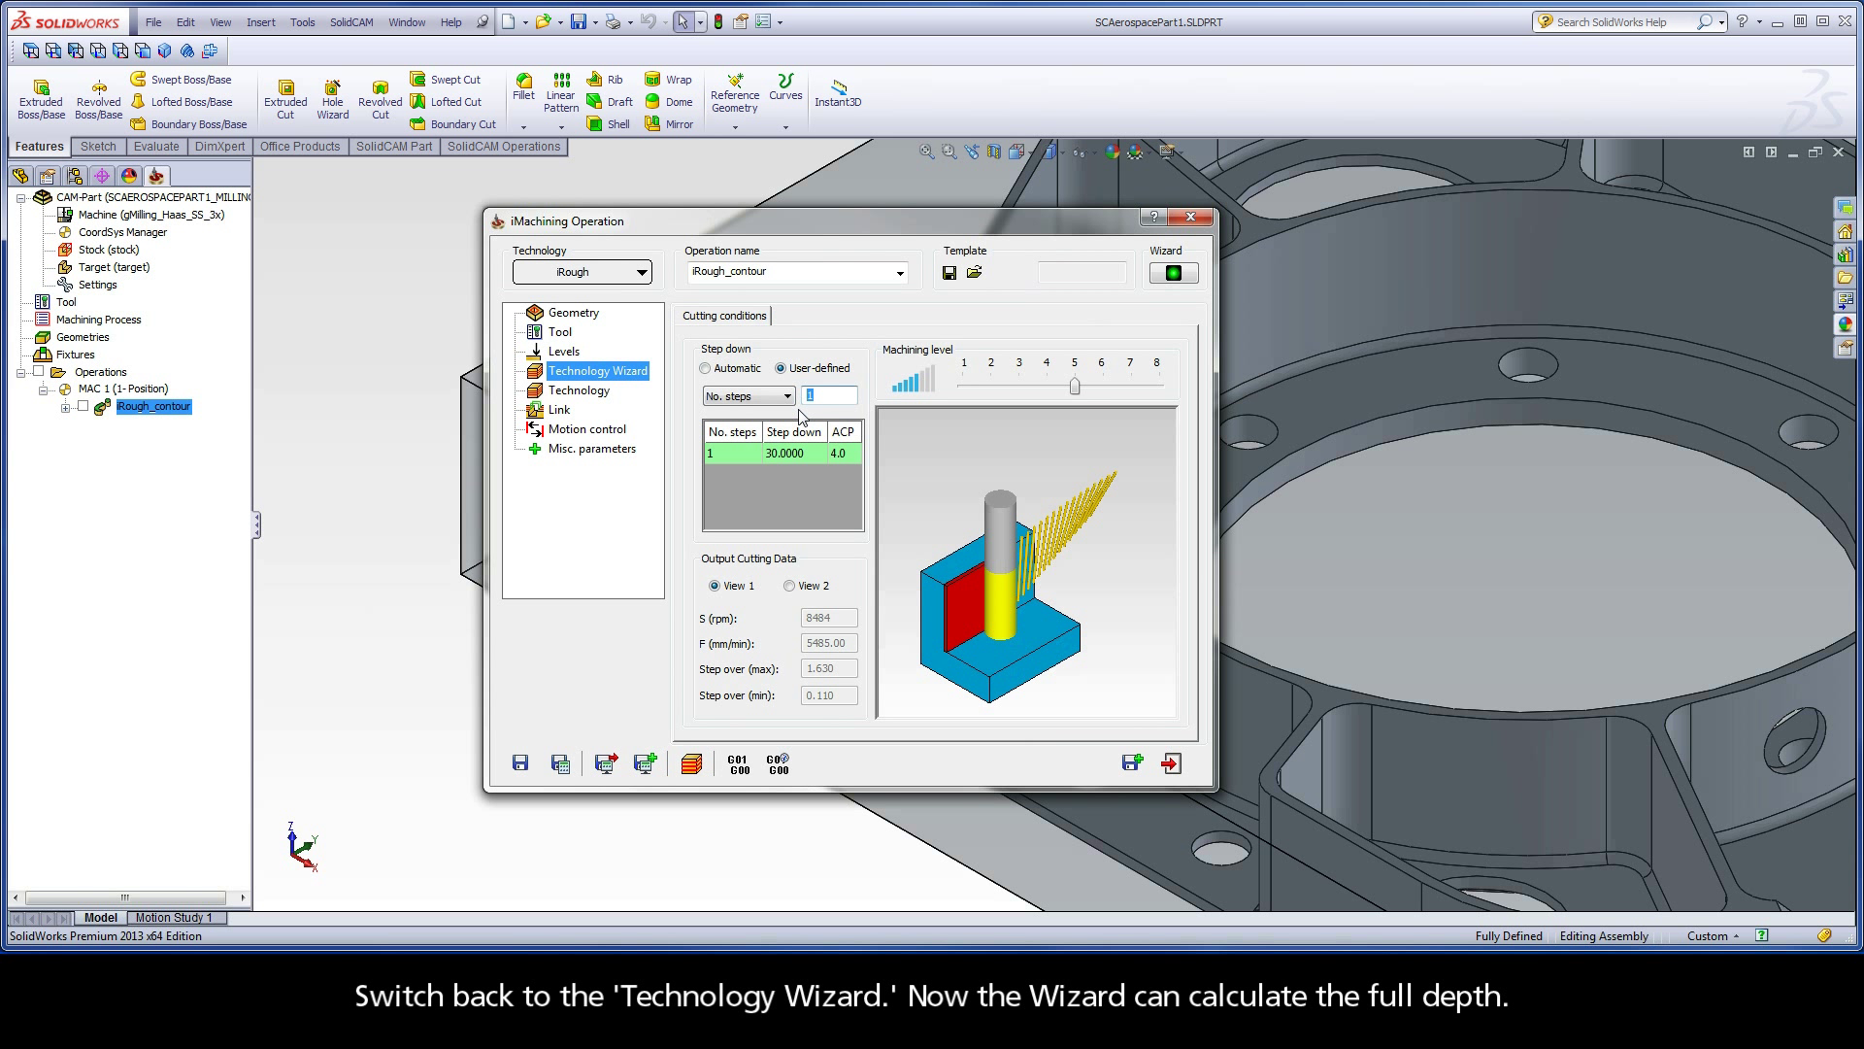
click(561, 333)
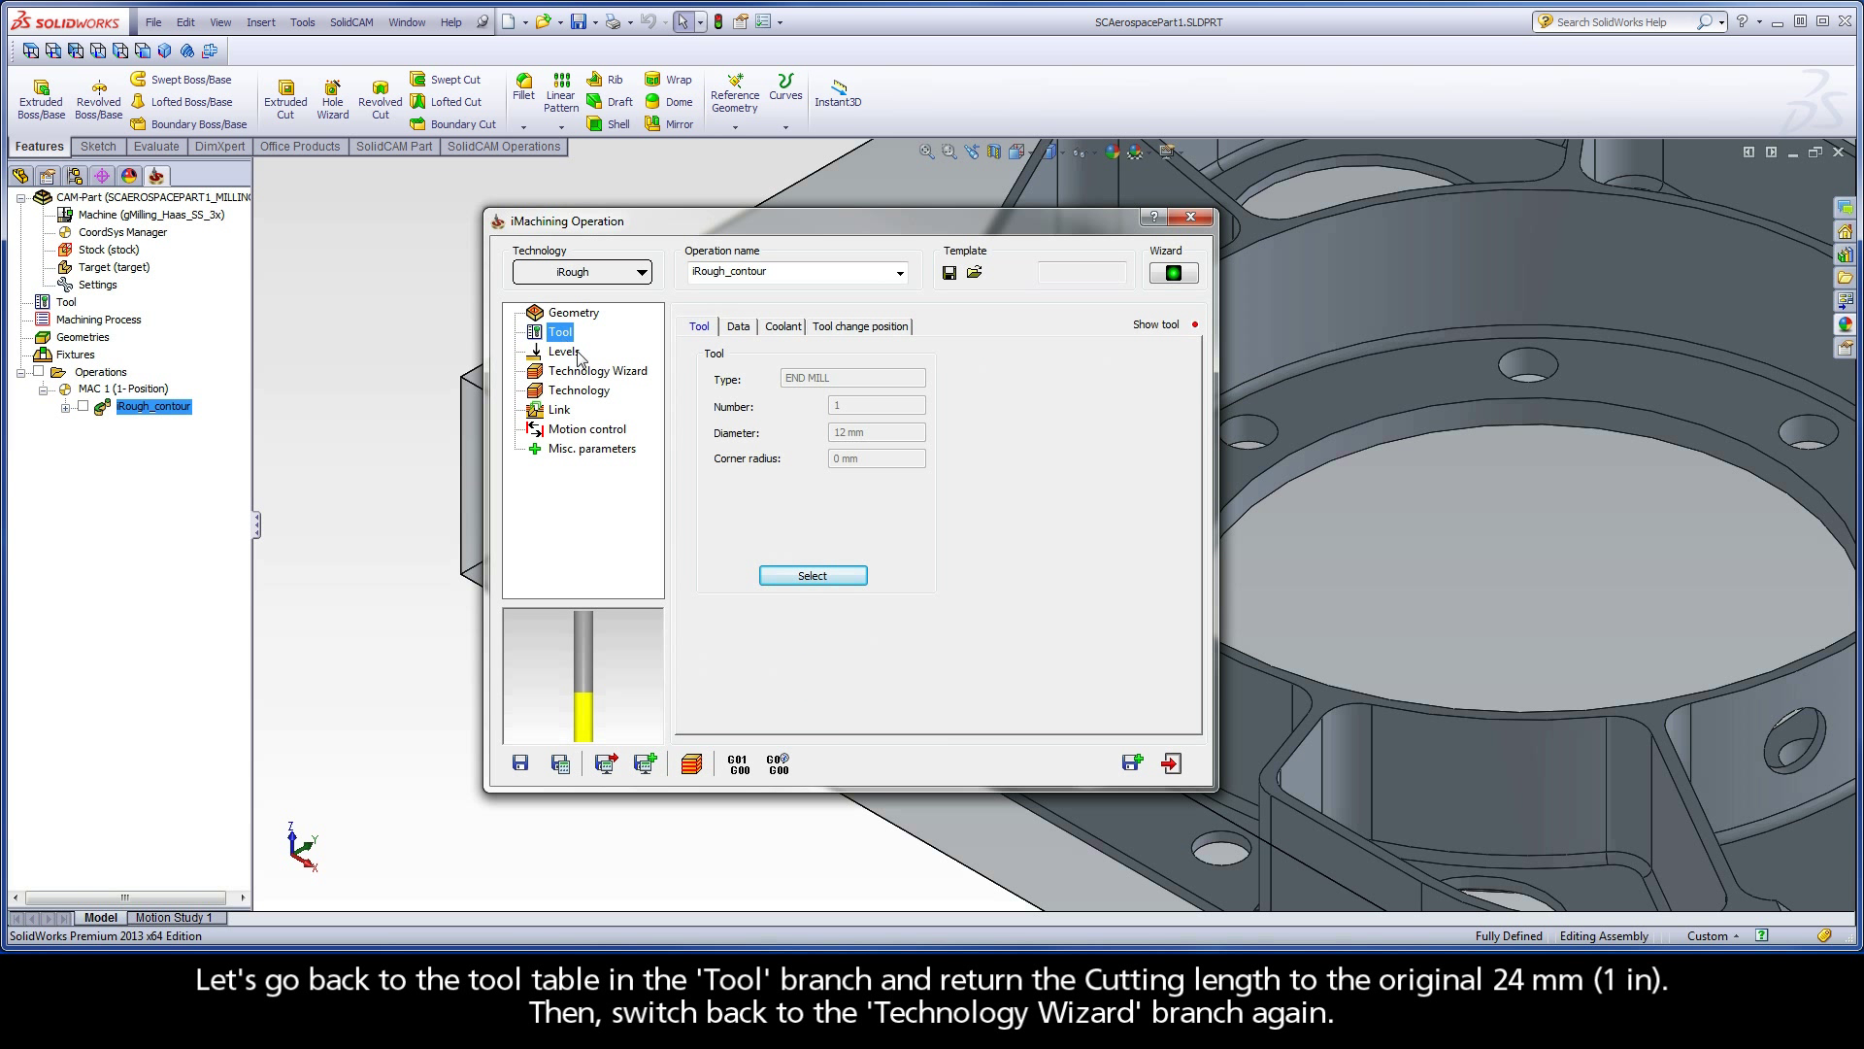
Step: Restore the end mill's cutting length to 24 mm, then show the Technology Wizard cutting conditions
click(798, 575)
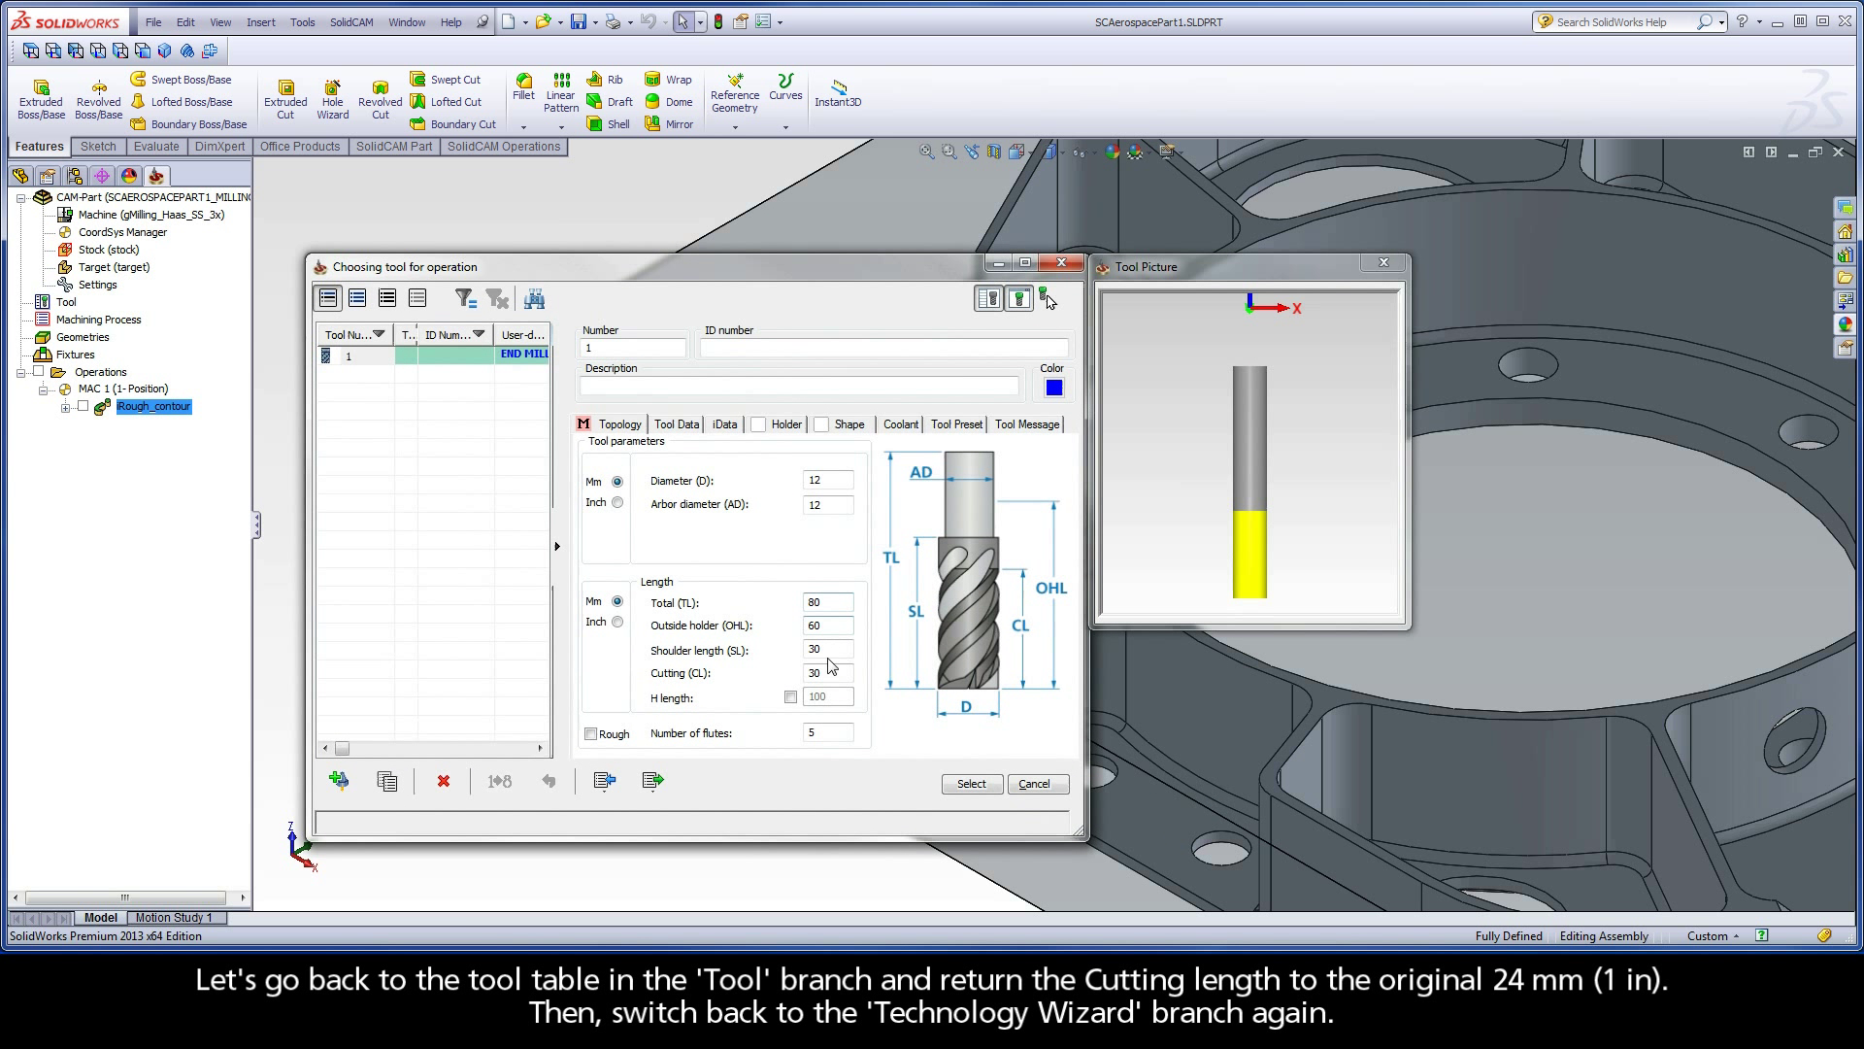
double_click(826, 673)
text(24)
click(970, 788)
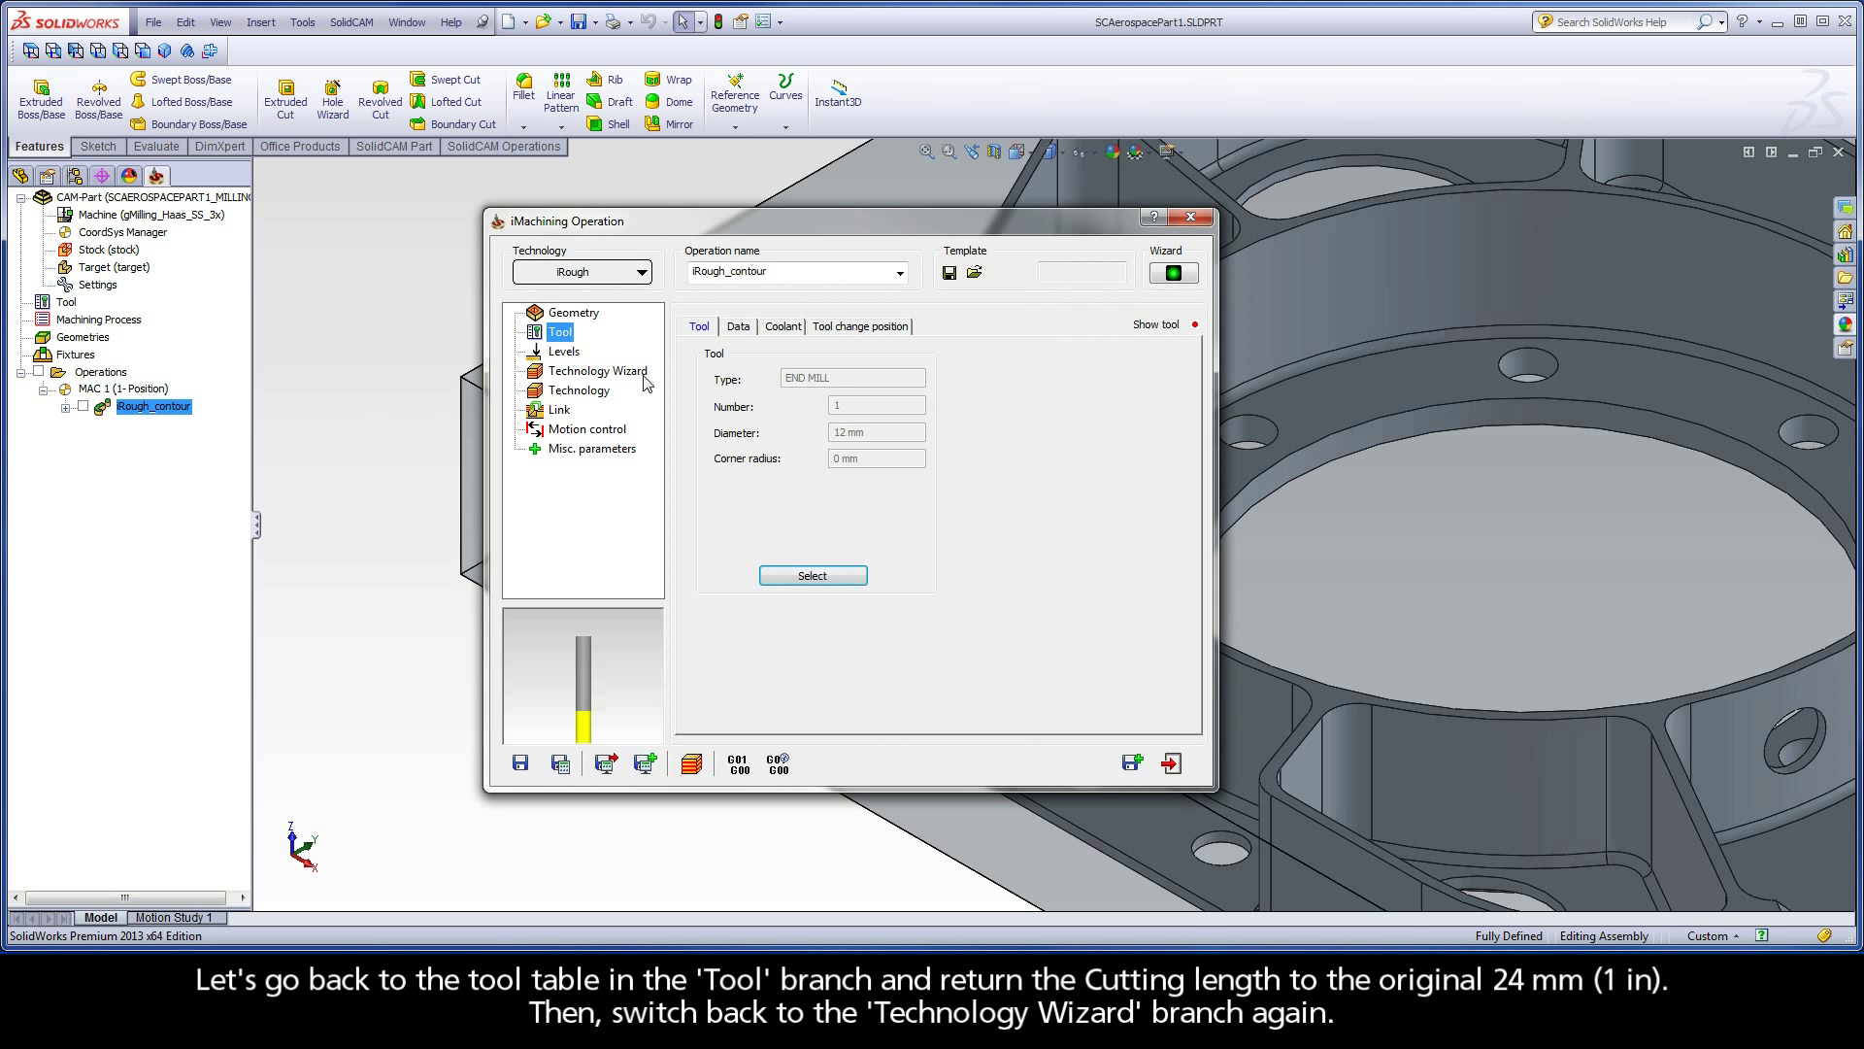
click(621, 371)
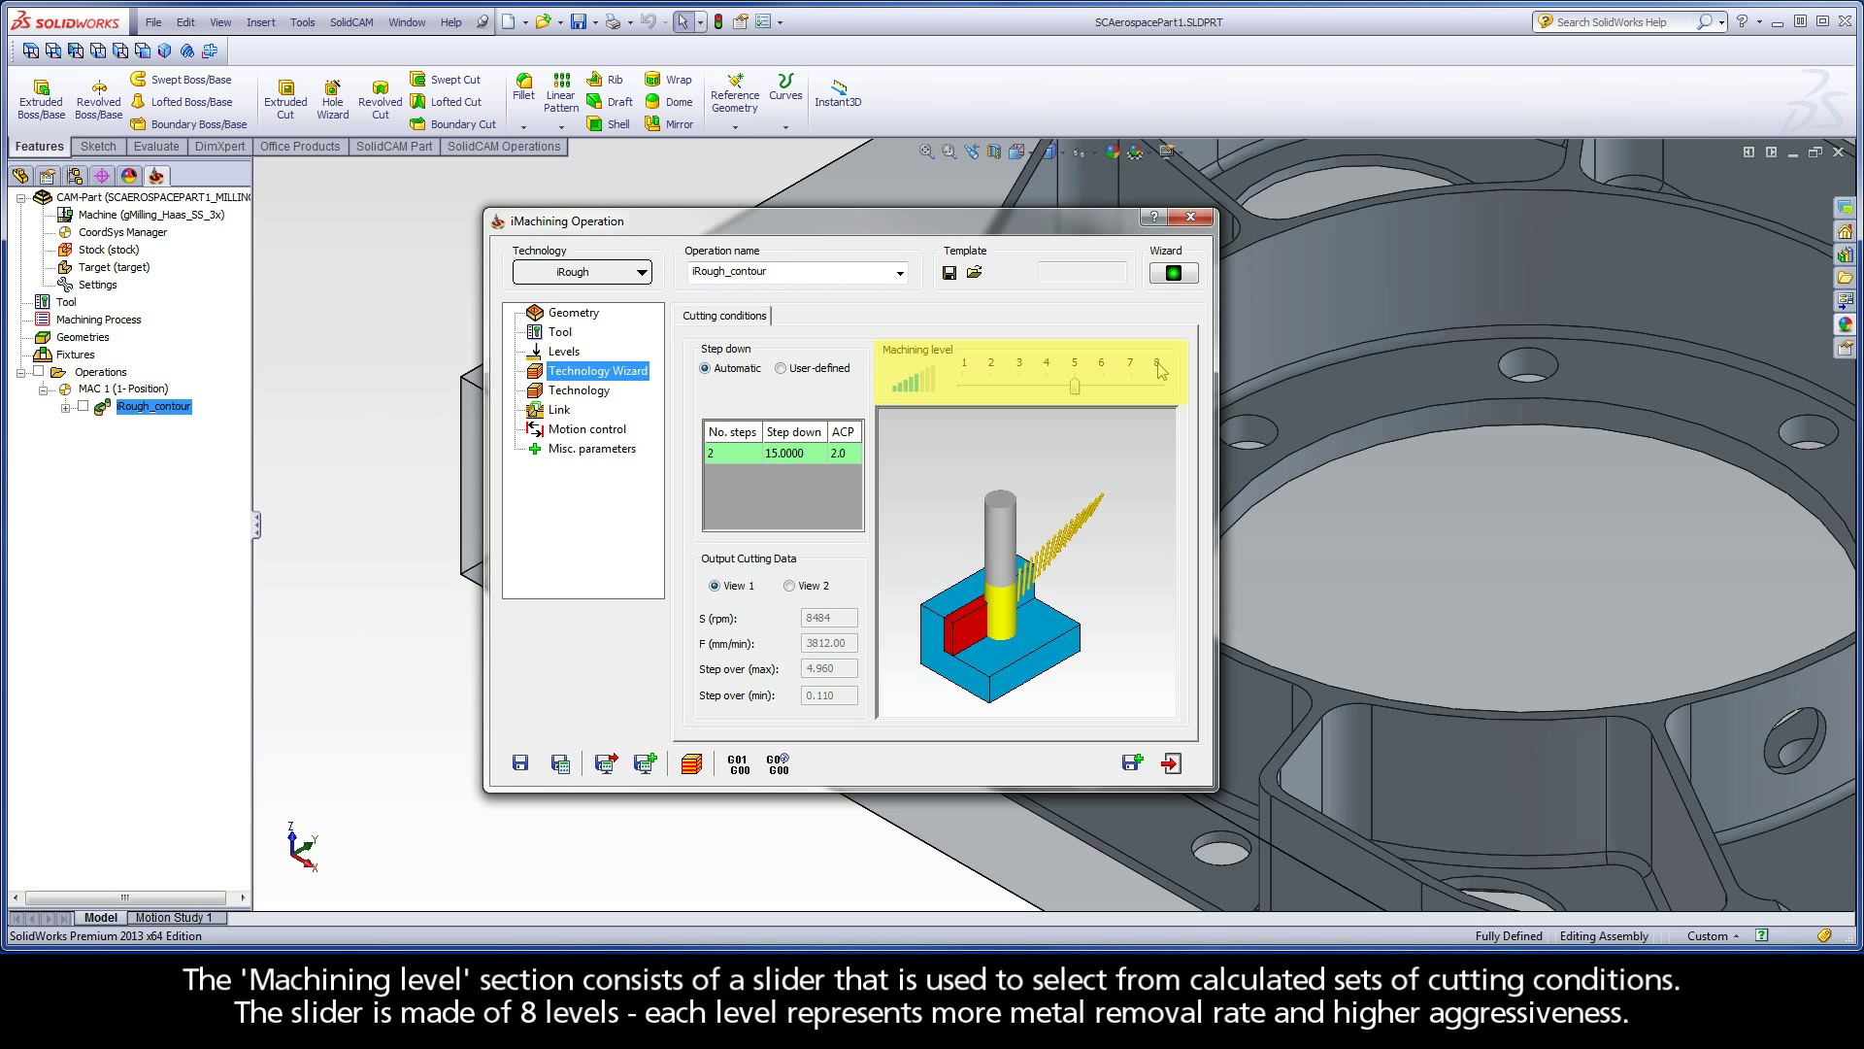
mouse_move(1075, 386)
mouse_down()
mouse_move(966, 386)
mouse_move(1162, 388)
mouse_move(1087, 393)
mouse_up()
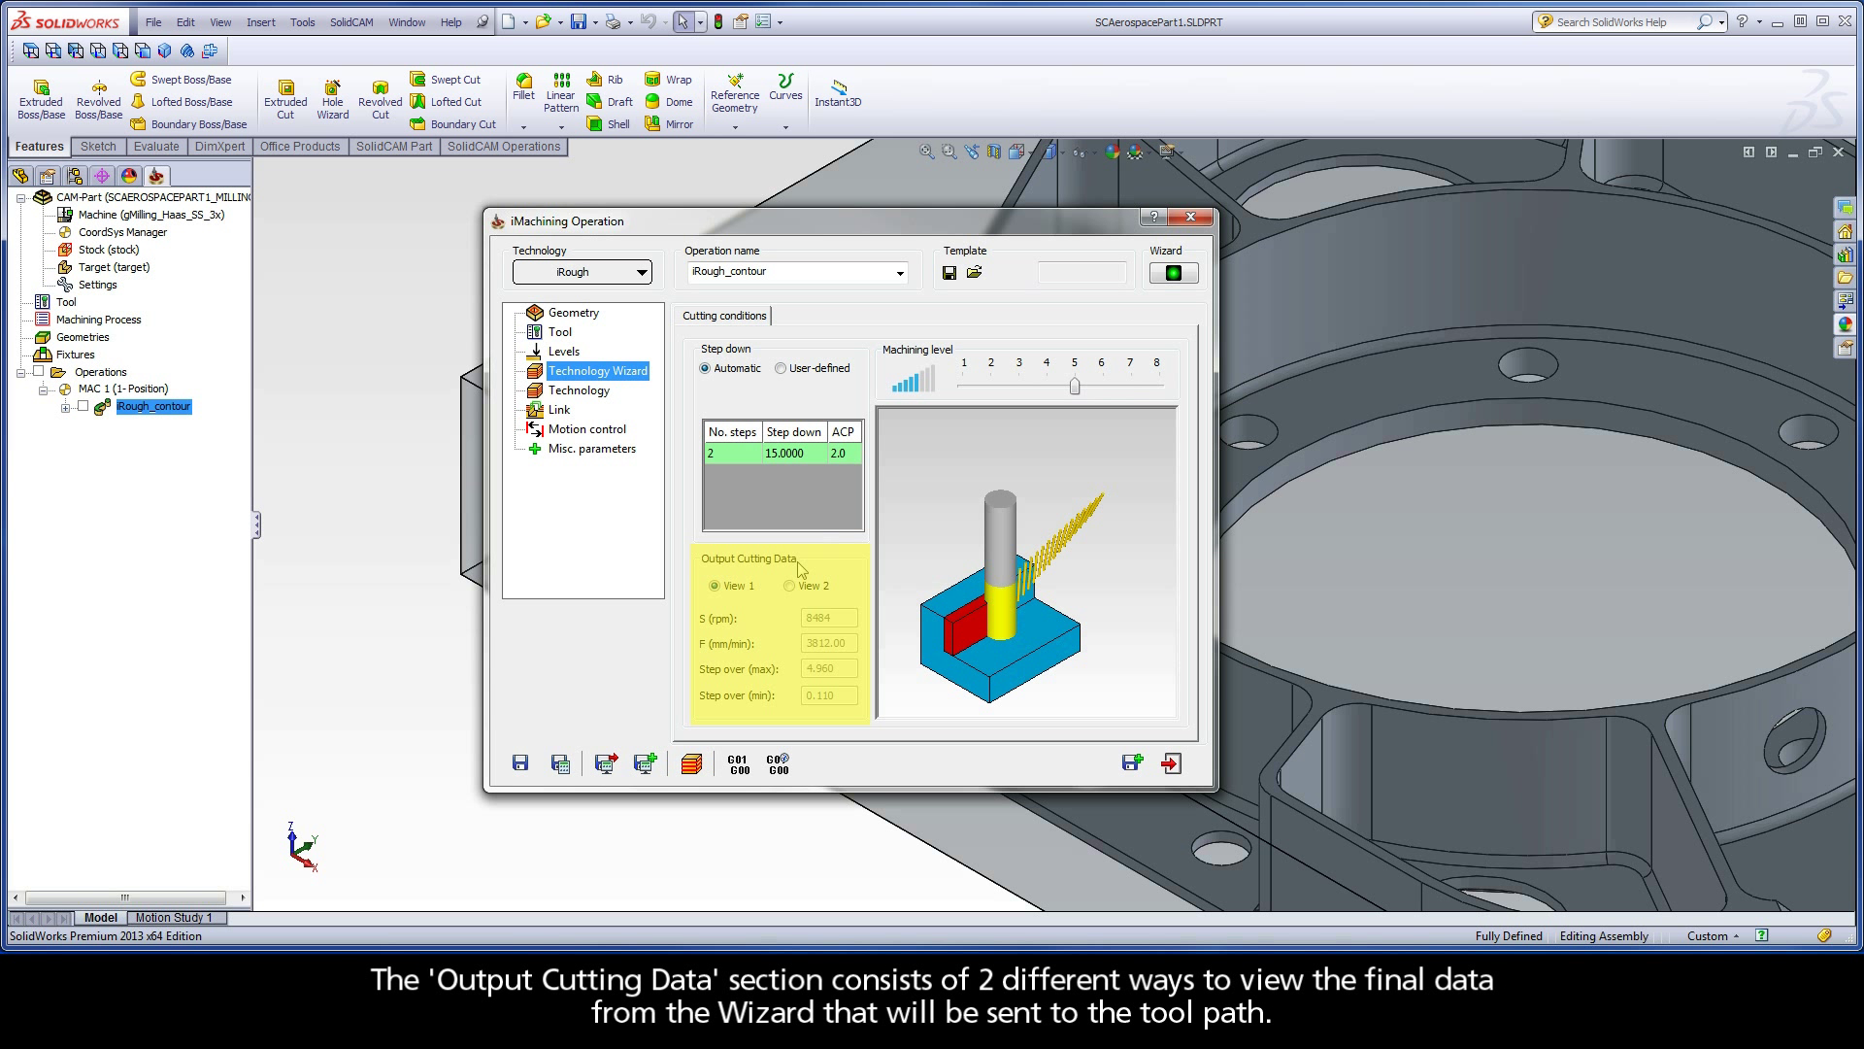
click(792, 586)
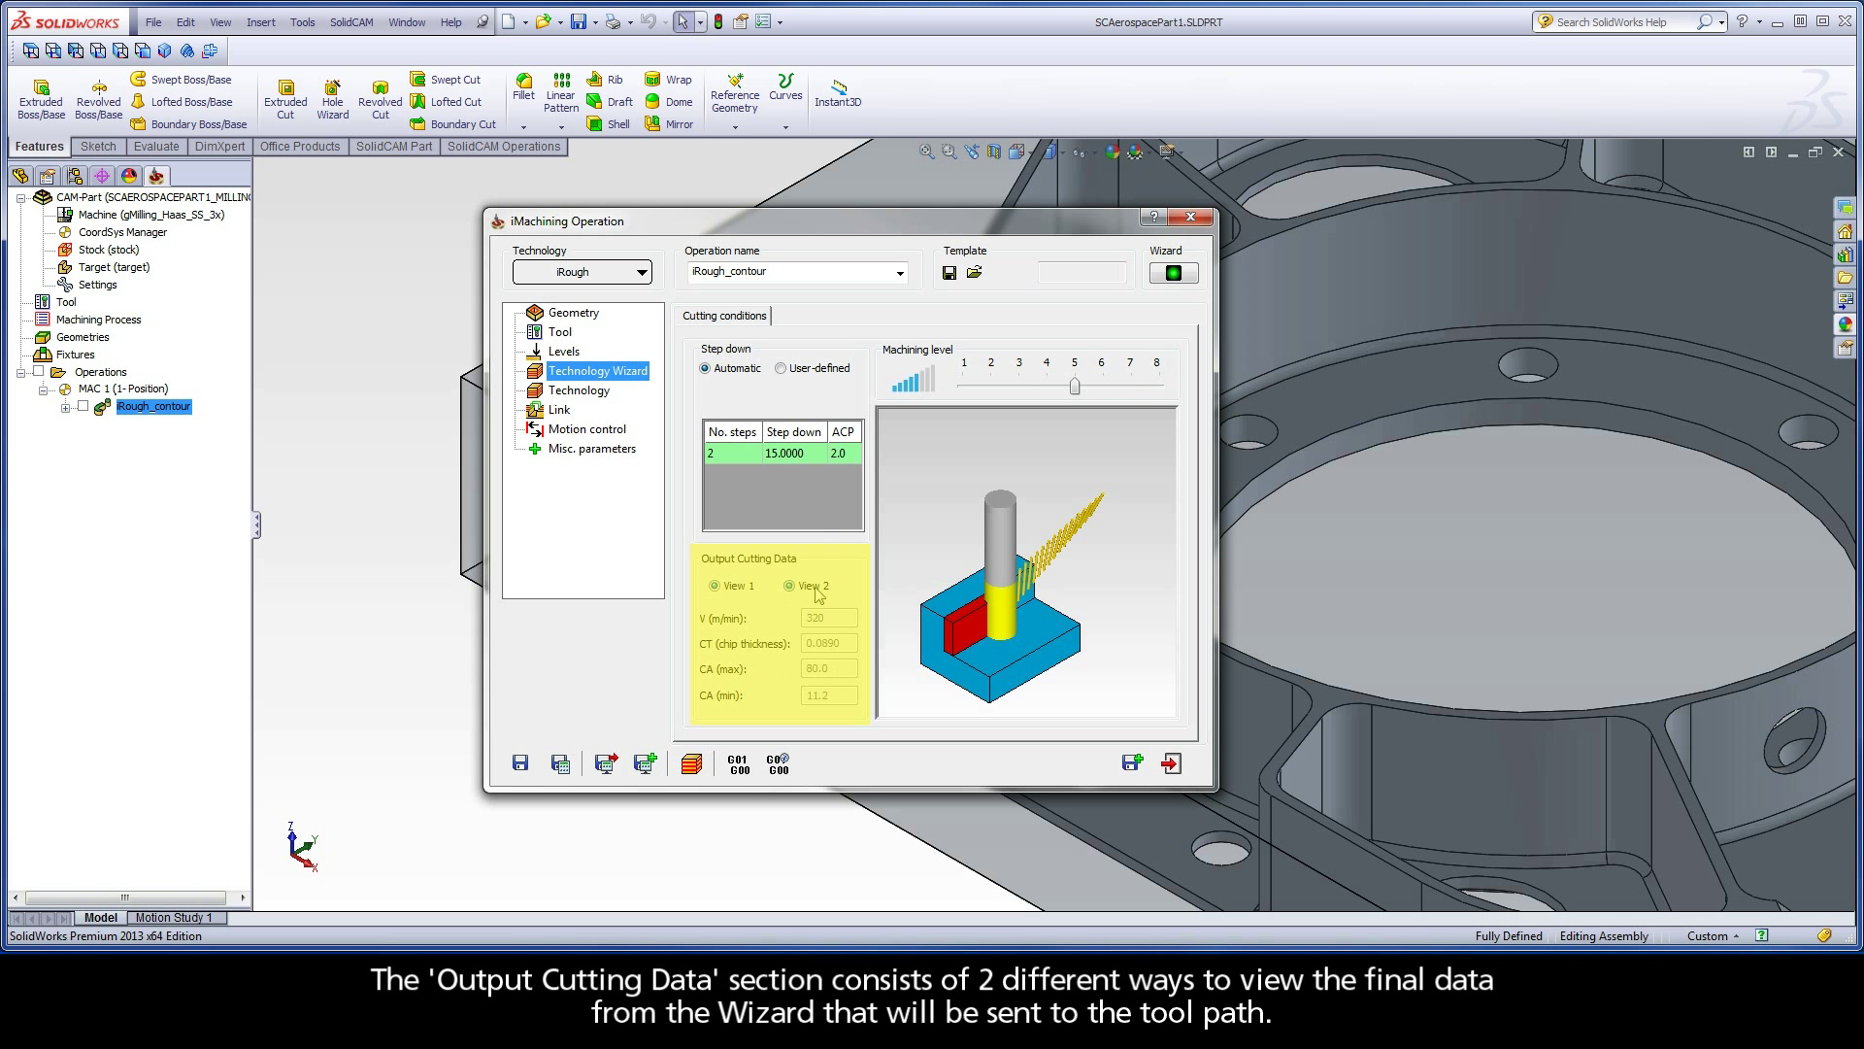
click(741, 589)
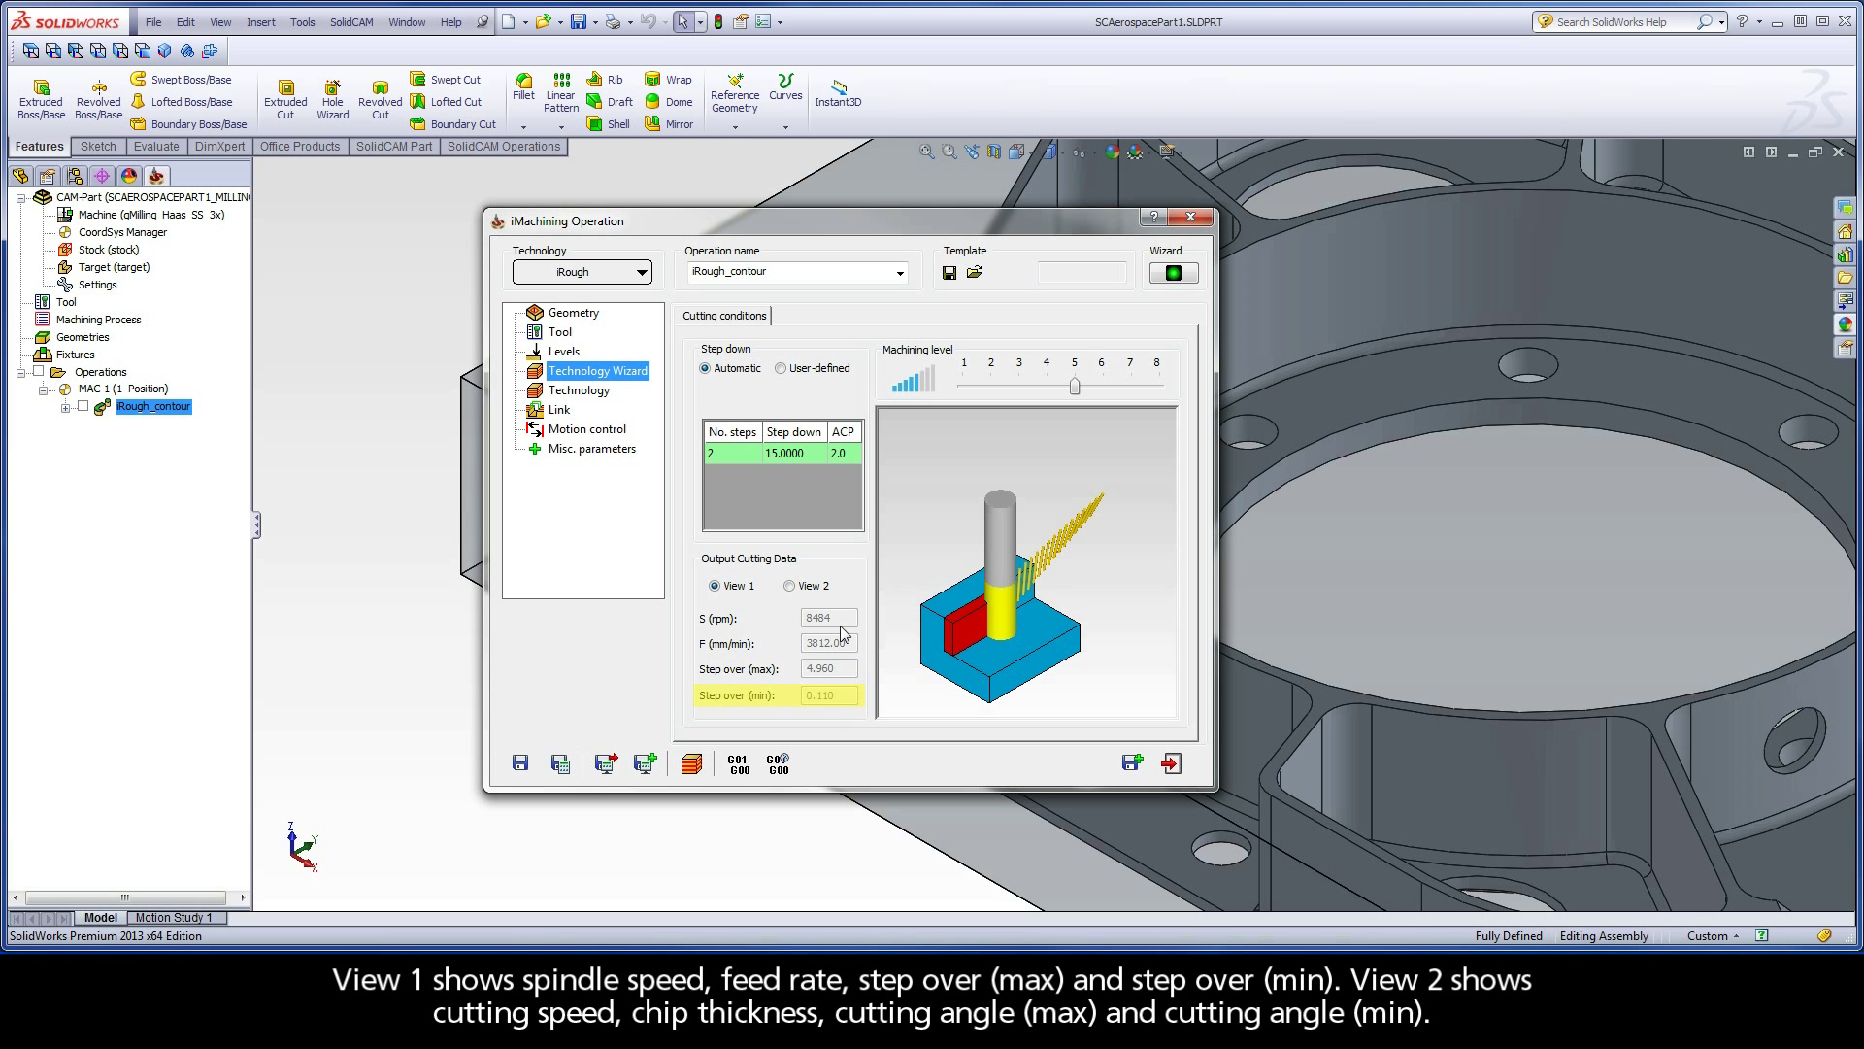
click(817, 587)
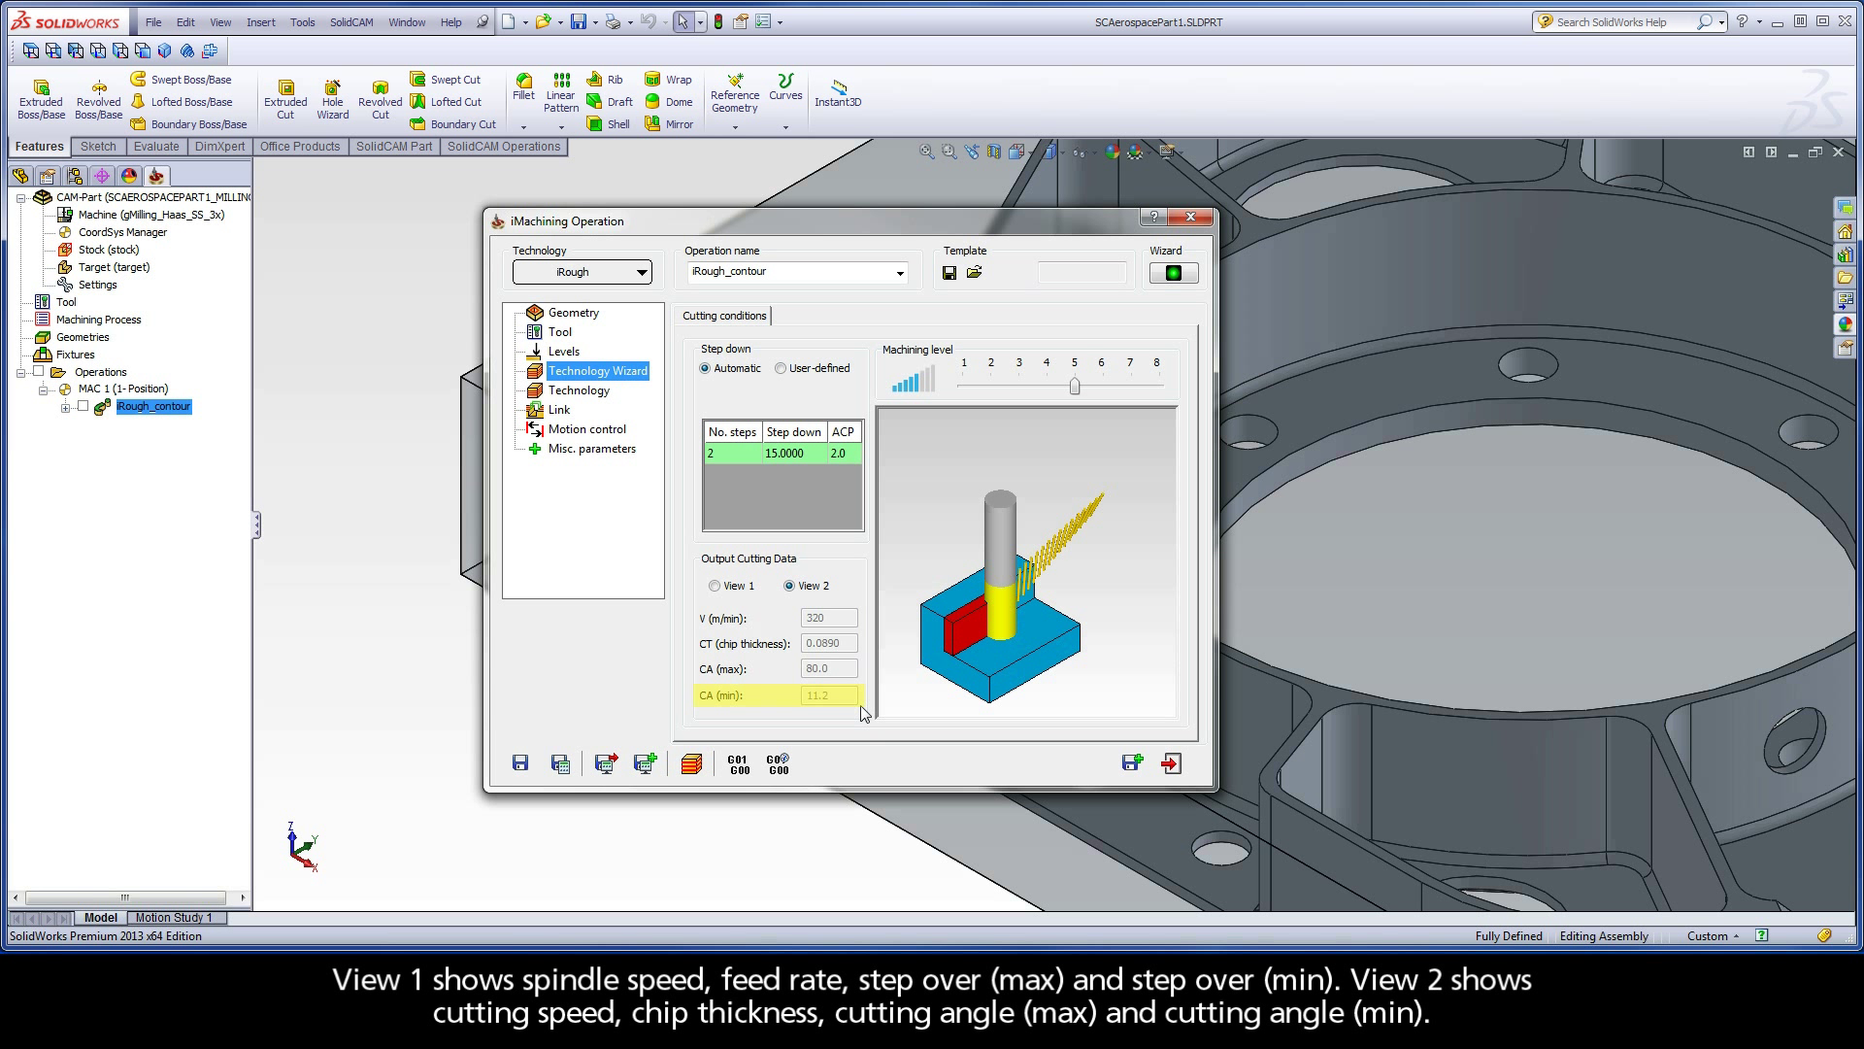
click(740, 586)
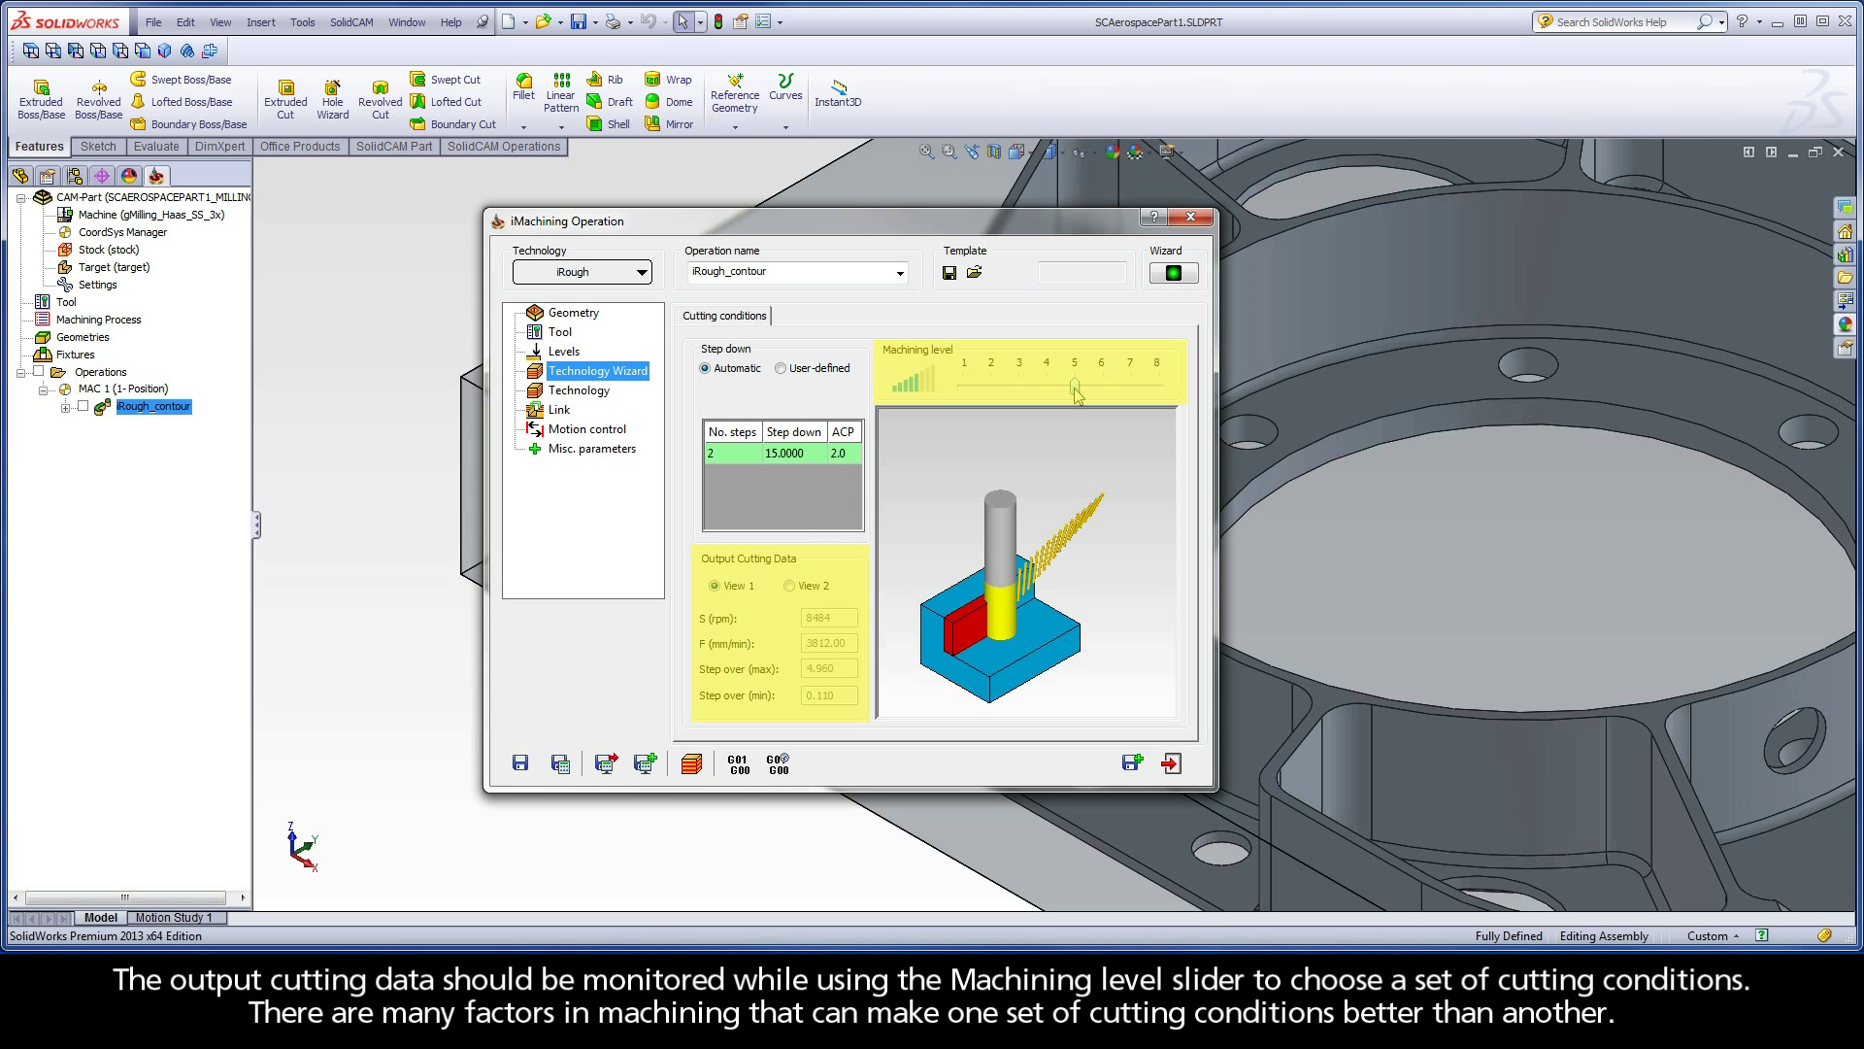
Step: Move the machining level to 1, then 3, and switch the step down to User-defined (24 + 6 mm)
mouse_move(1076, 393)
mouse_down()
mouse_move(962, 393)
mouse_move(1076, 393)
mouse_up()
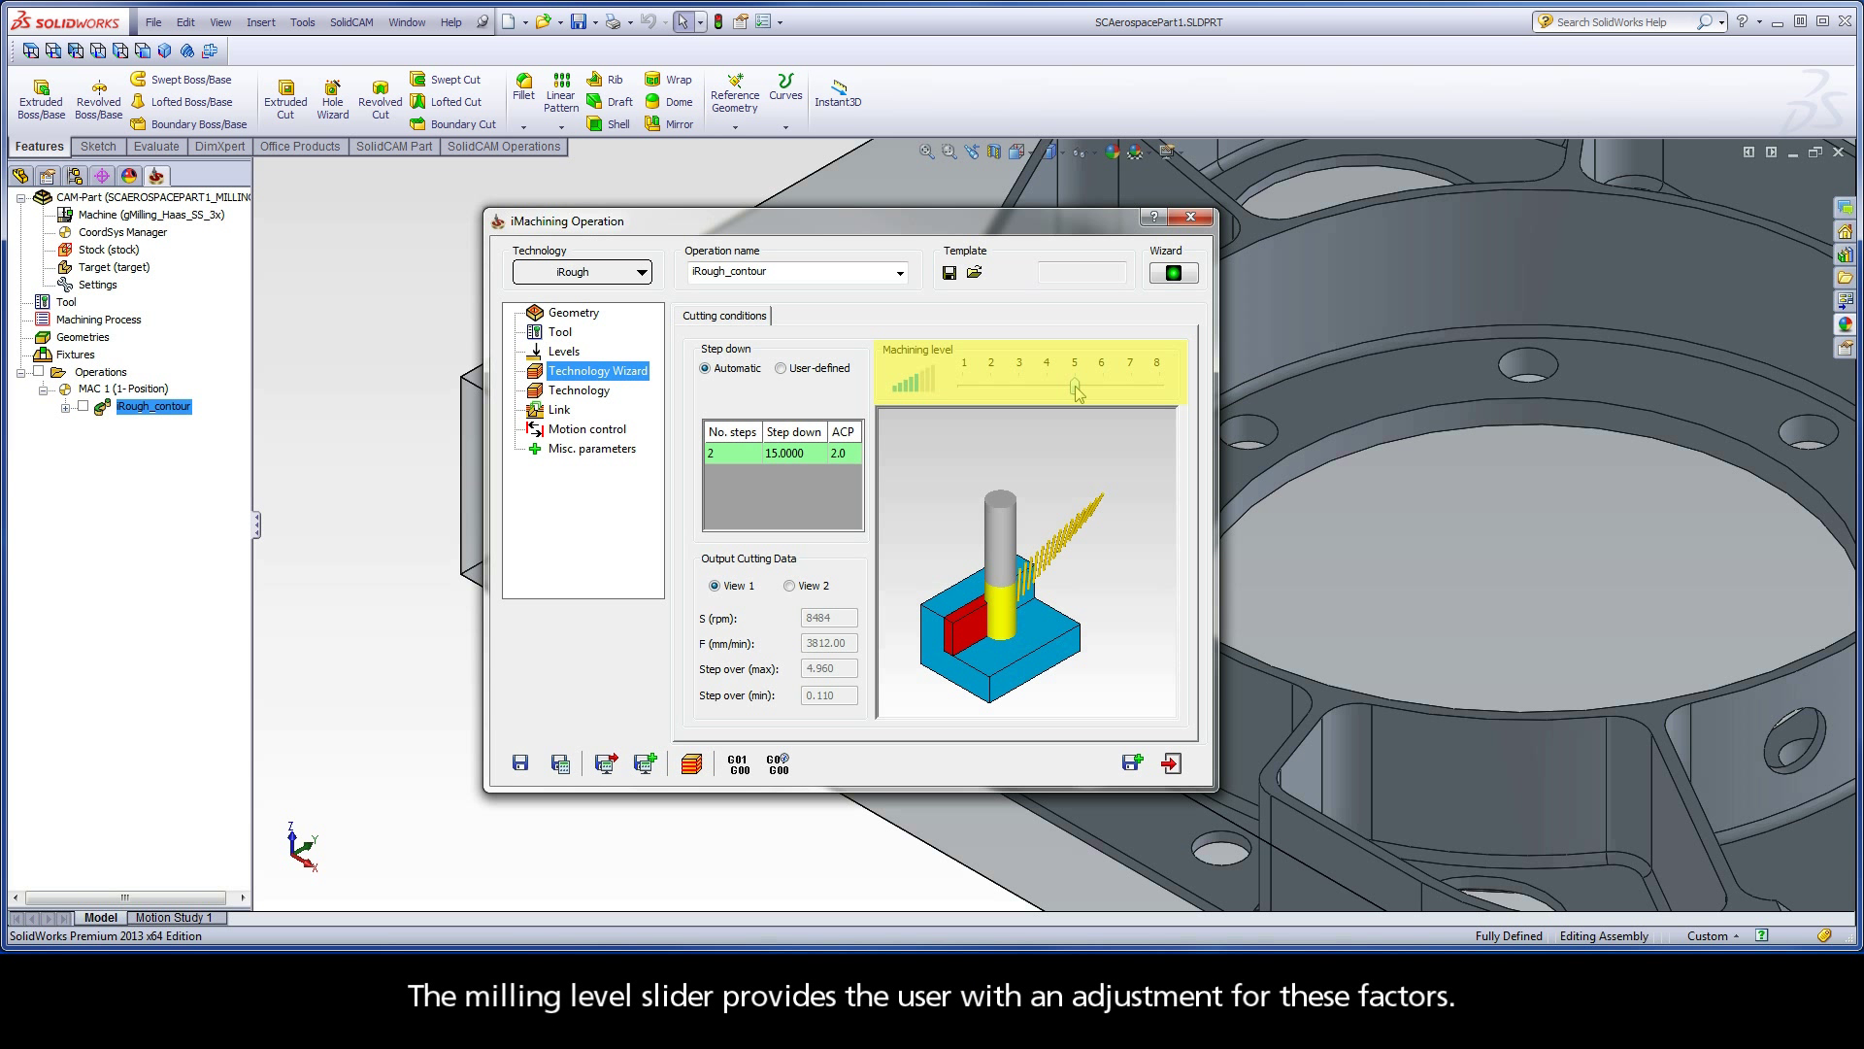
drag(1078, 391, 1148, 392)
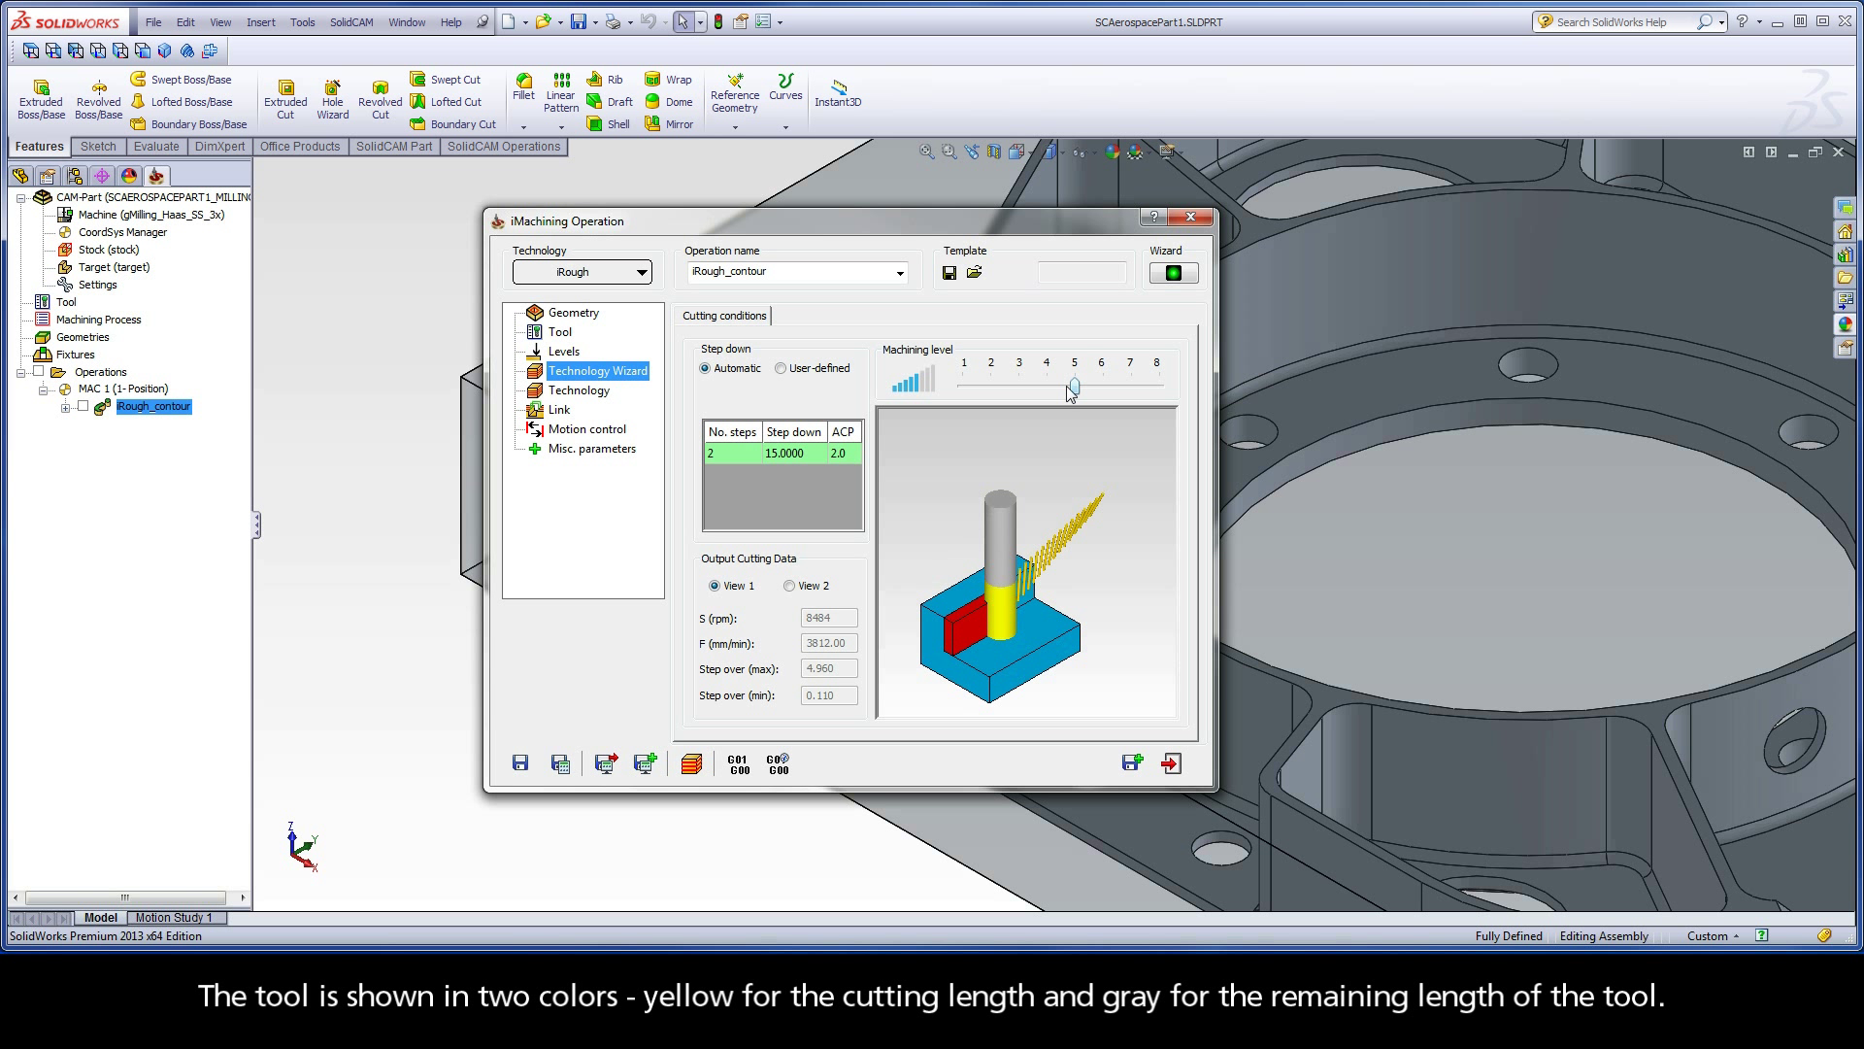
click(815, 369)
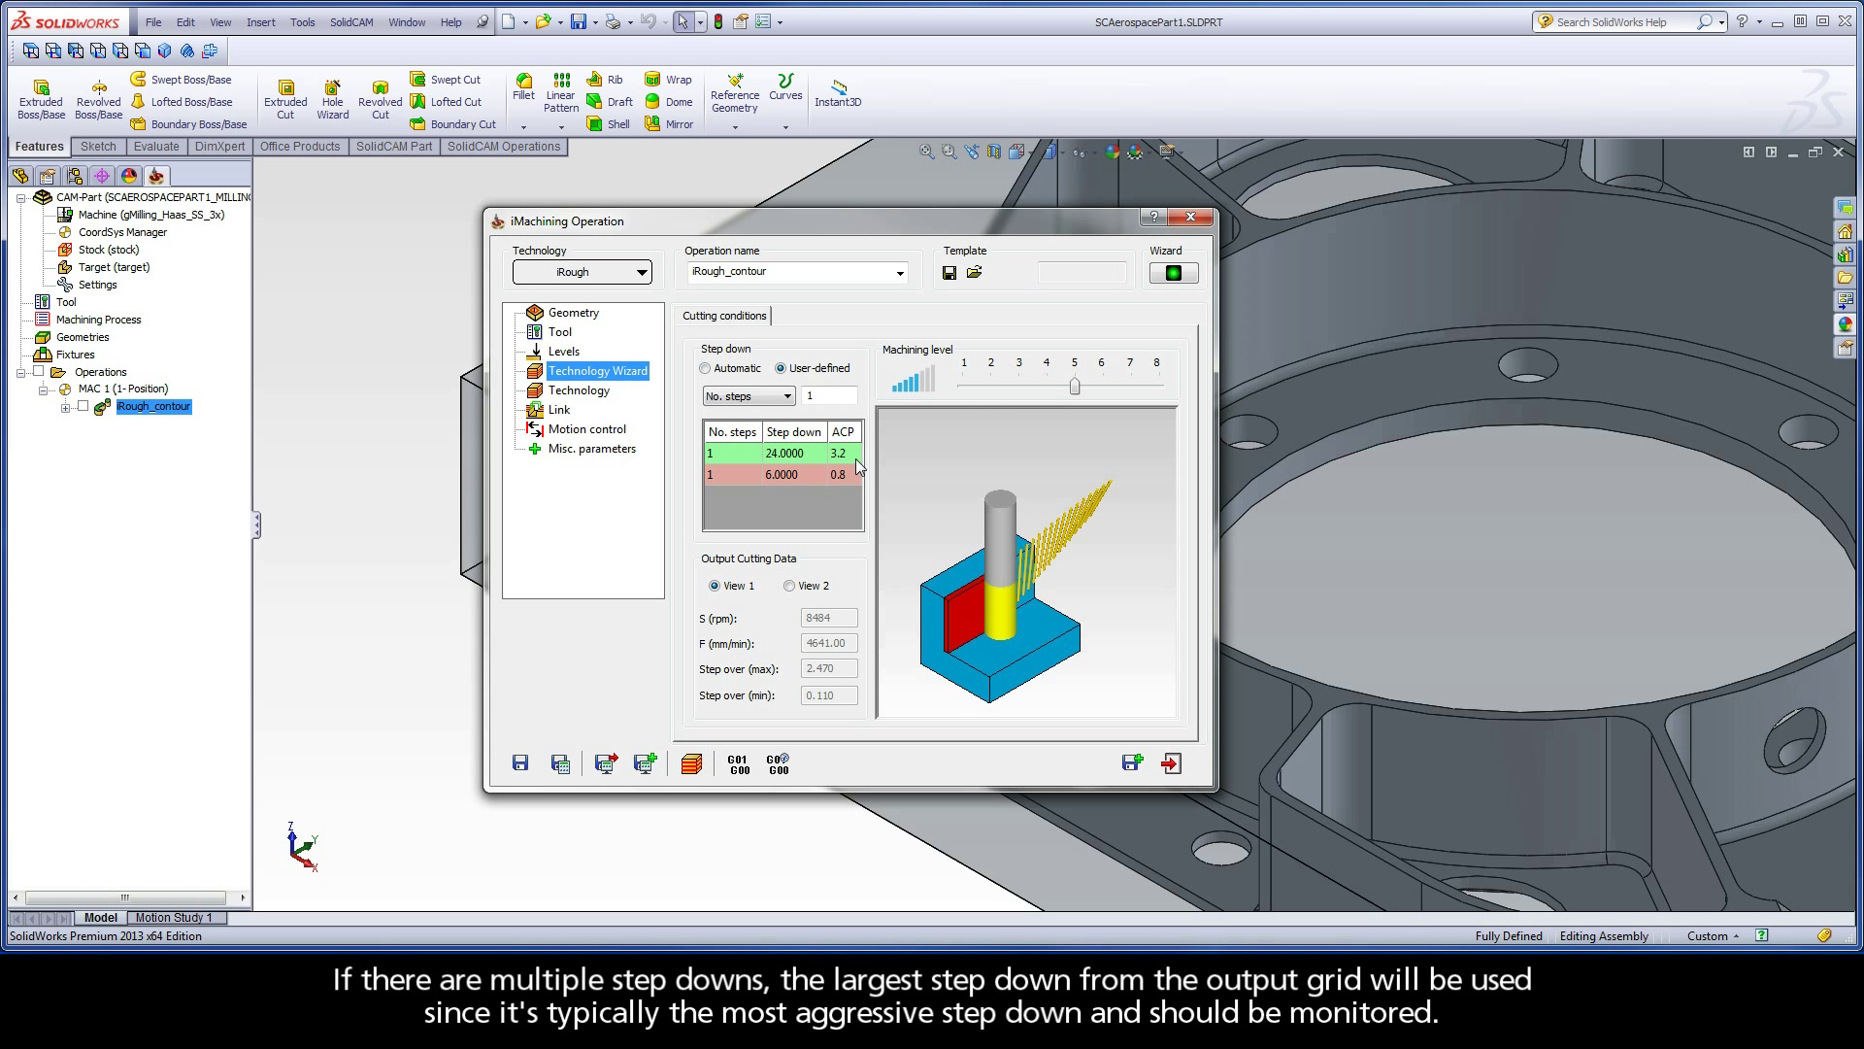
Step: Set the step down back to Automatic and move the machining level to 1, then back to 5
click(738, 370)
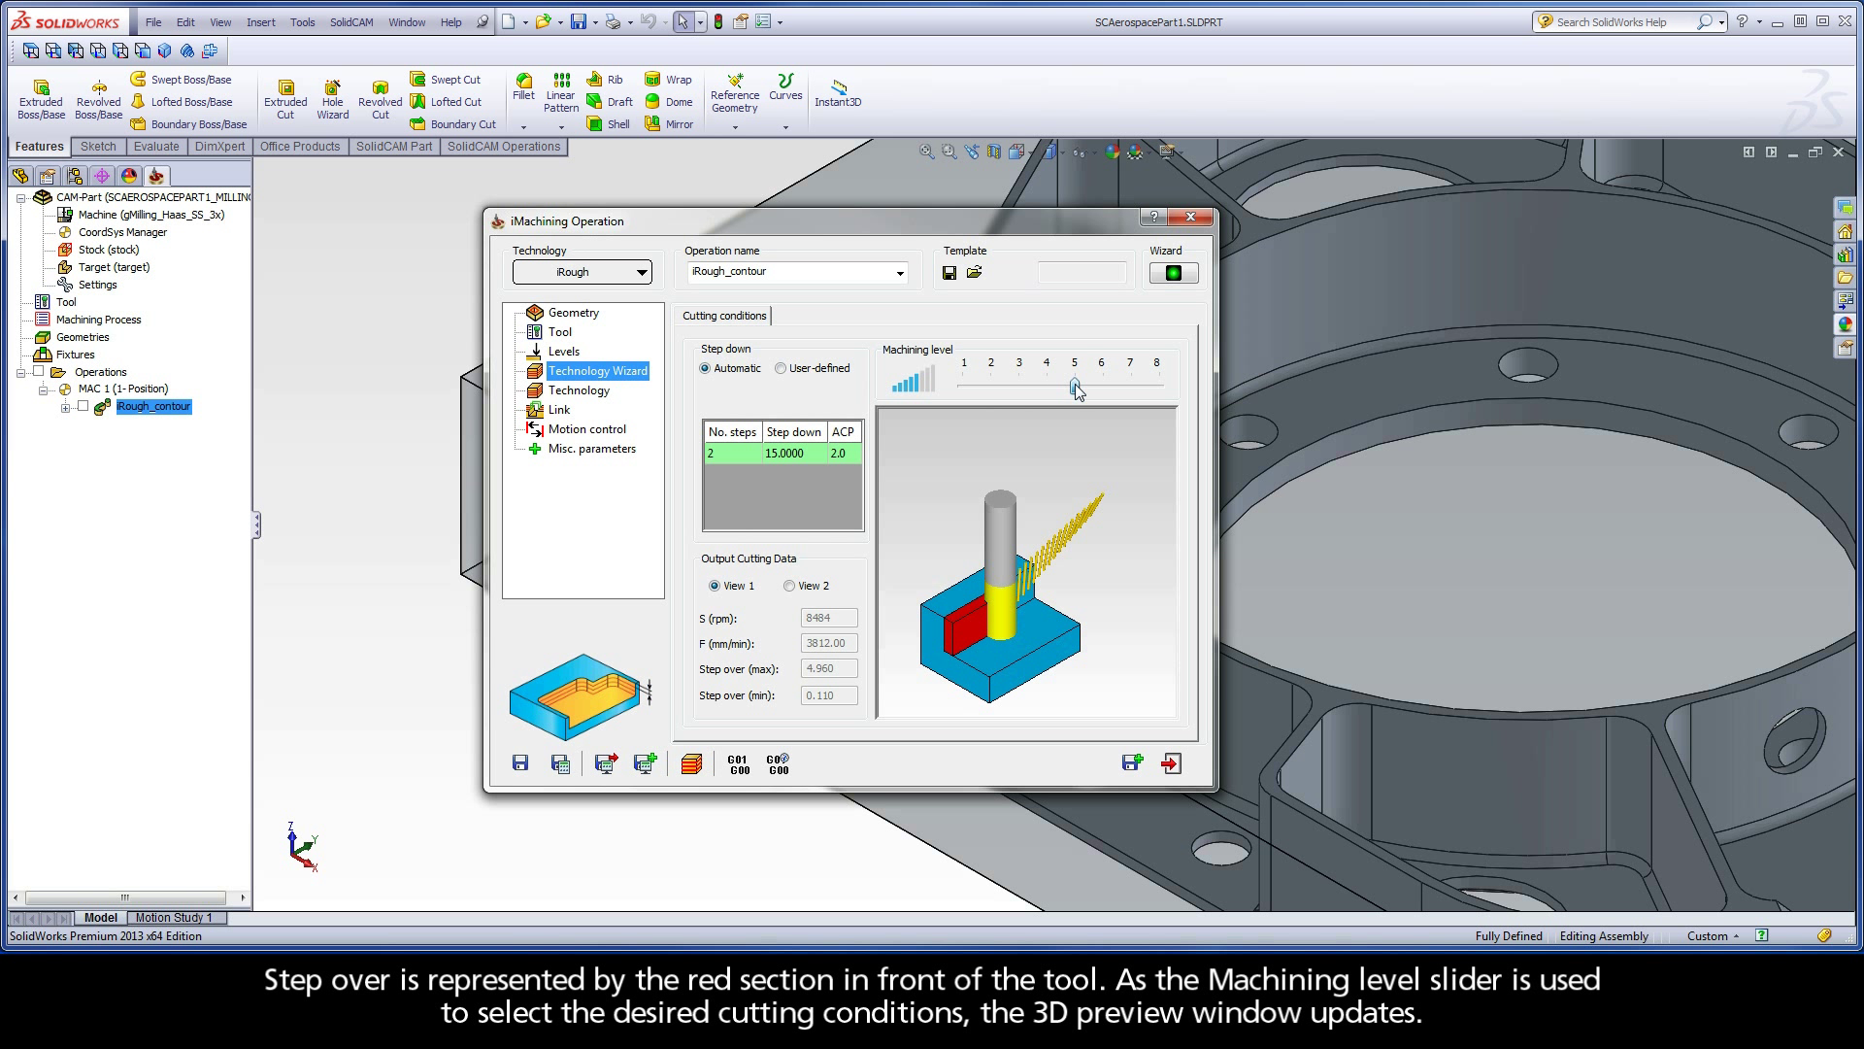
drag(1076, 388, 965, 386)
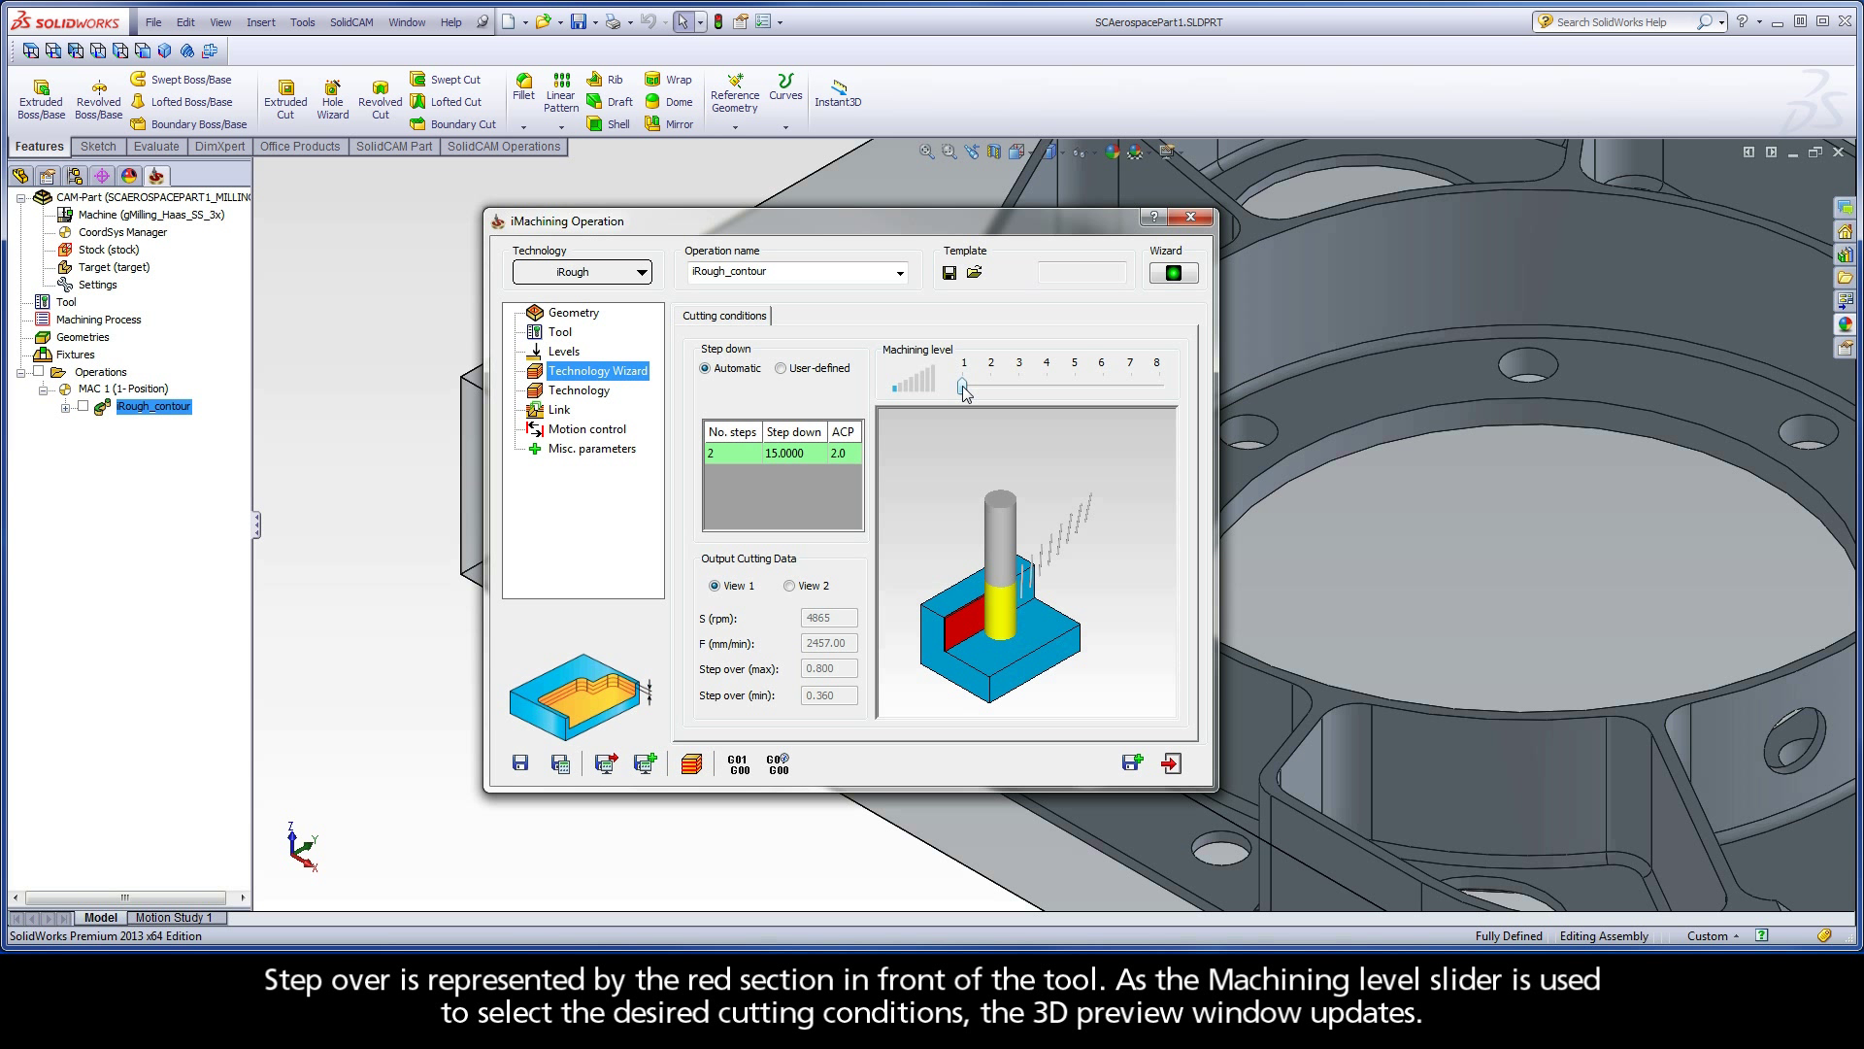
drag(963, 387, 1074, 389)
Step: Zoom into the 3D preview to see the chips and leave the machining level at 5
scroll(1045, 581, up, 5)
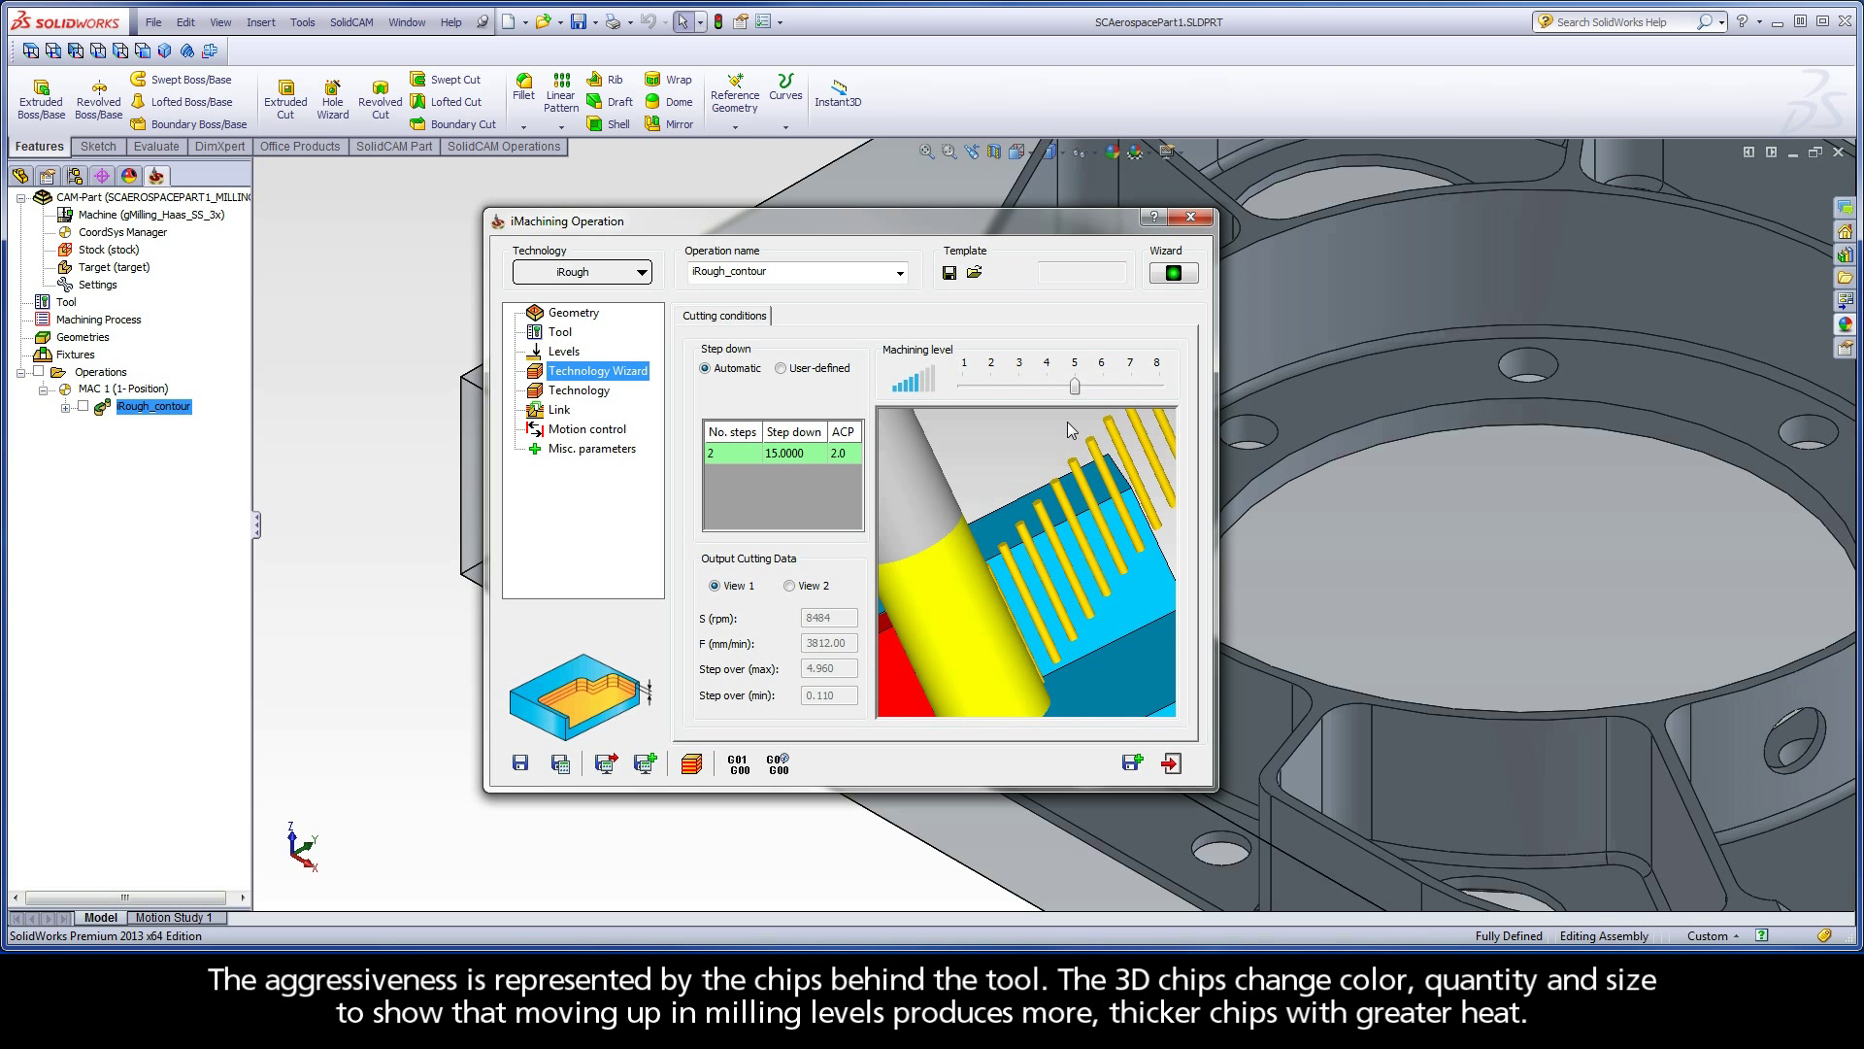
mouse_move(1074, 388)
mouse_down()
mouse_move(965, 389)
mouse_move(1161, 386)
mouse_move(1080, 386)
mouse_up()
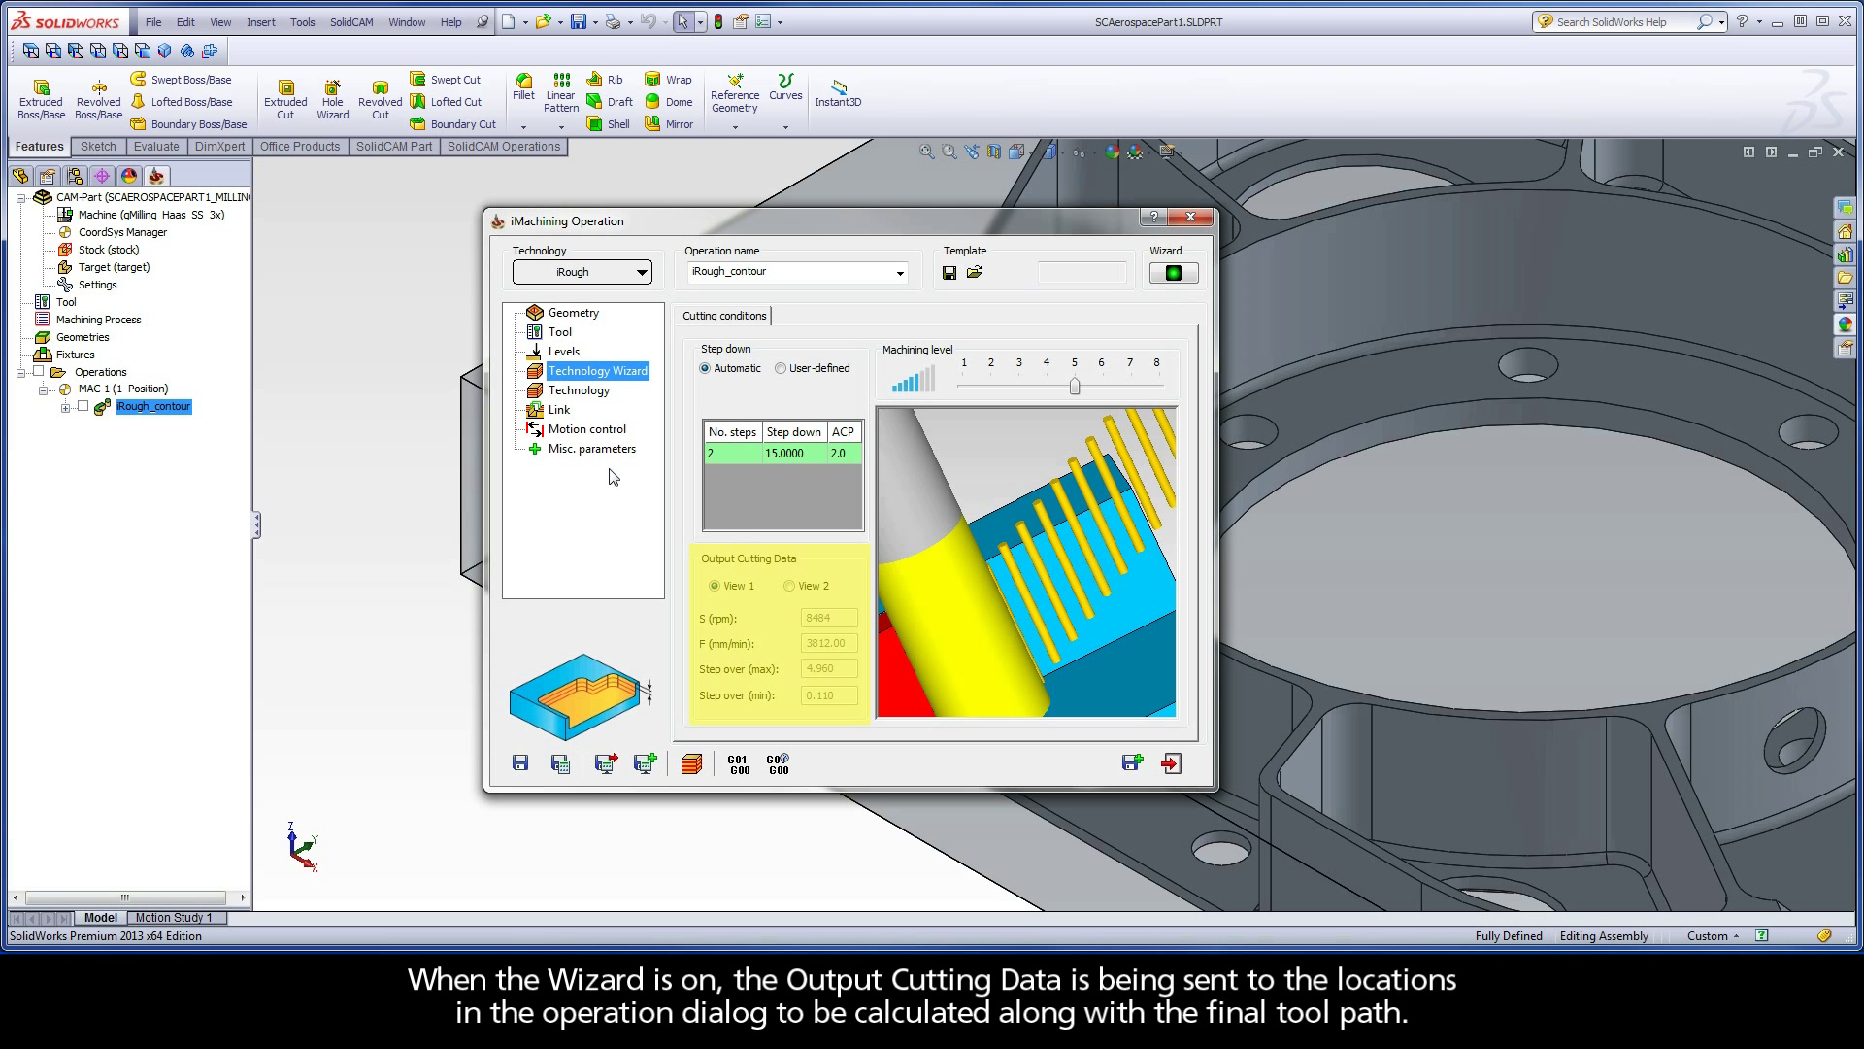
Step: Check the wizard's feed and spin values on the tool Data tab, then view the Technology page
click(563, 334)
click(739, 328)
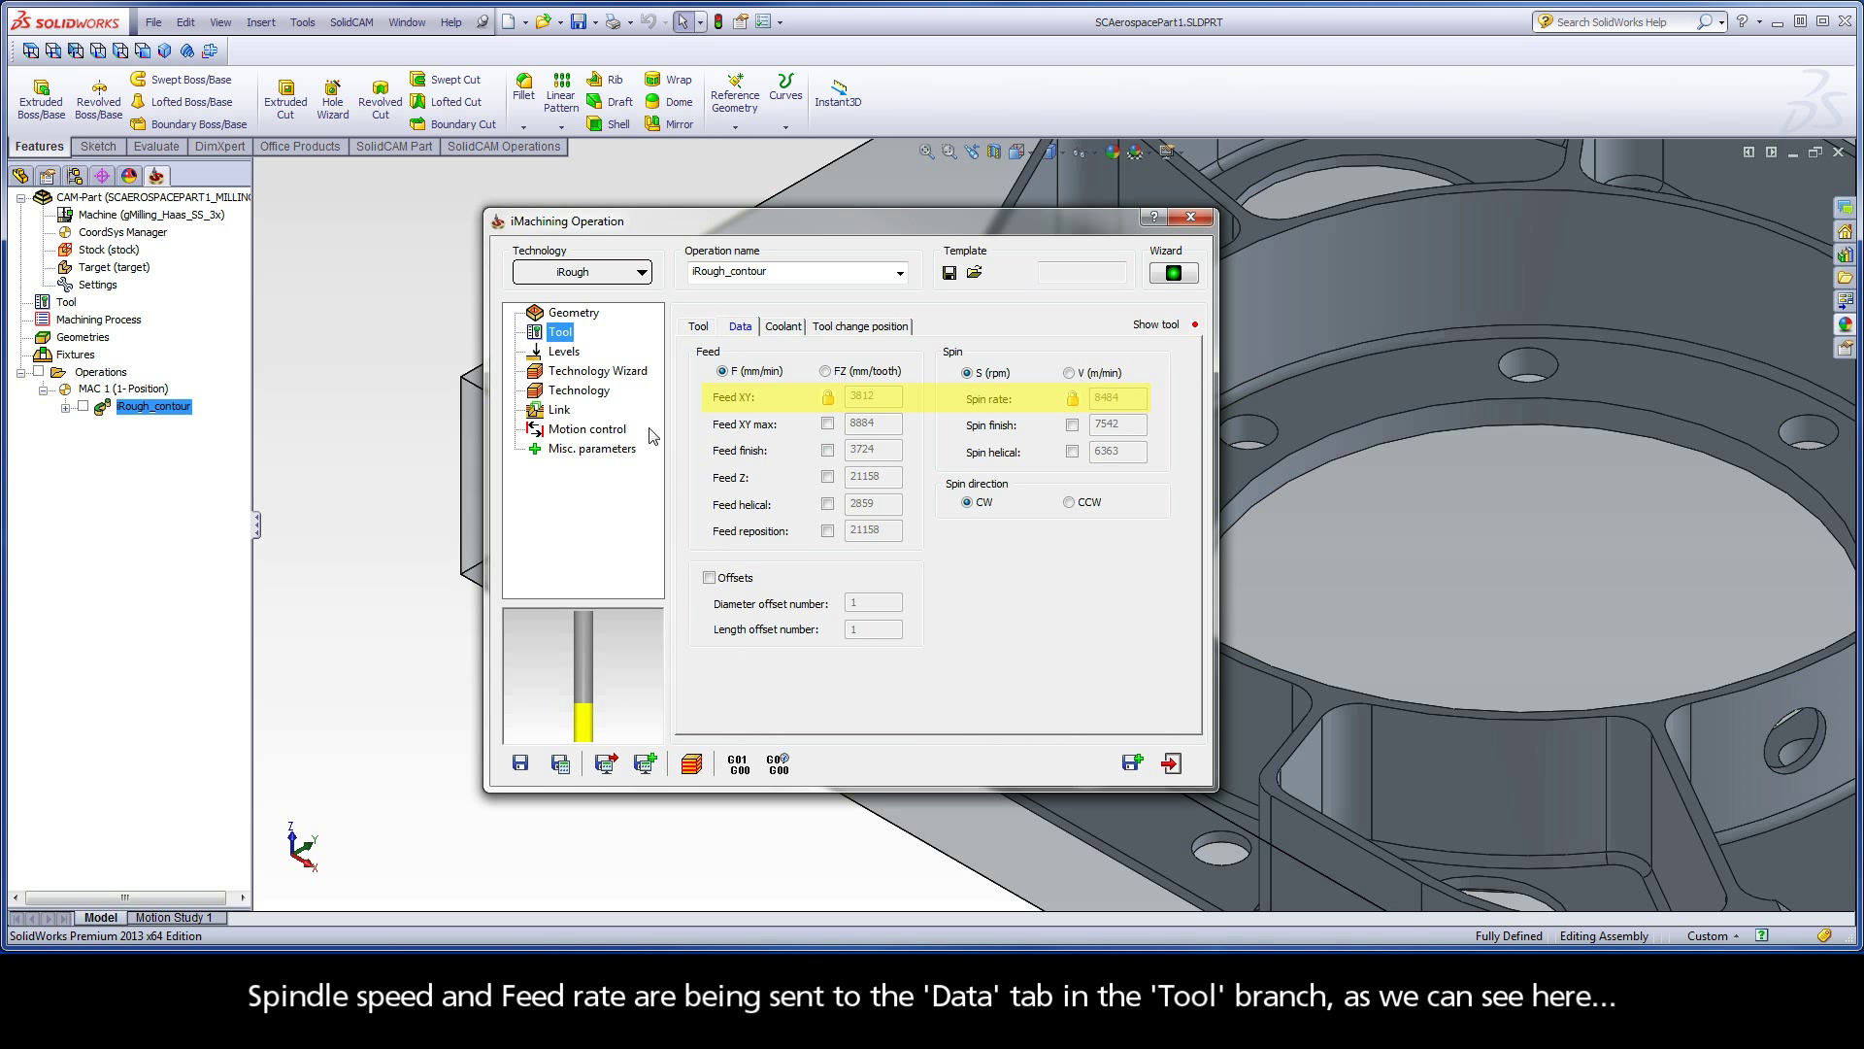
click(579, 391)
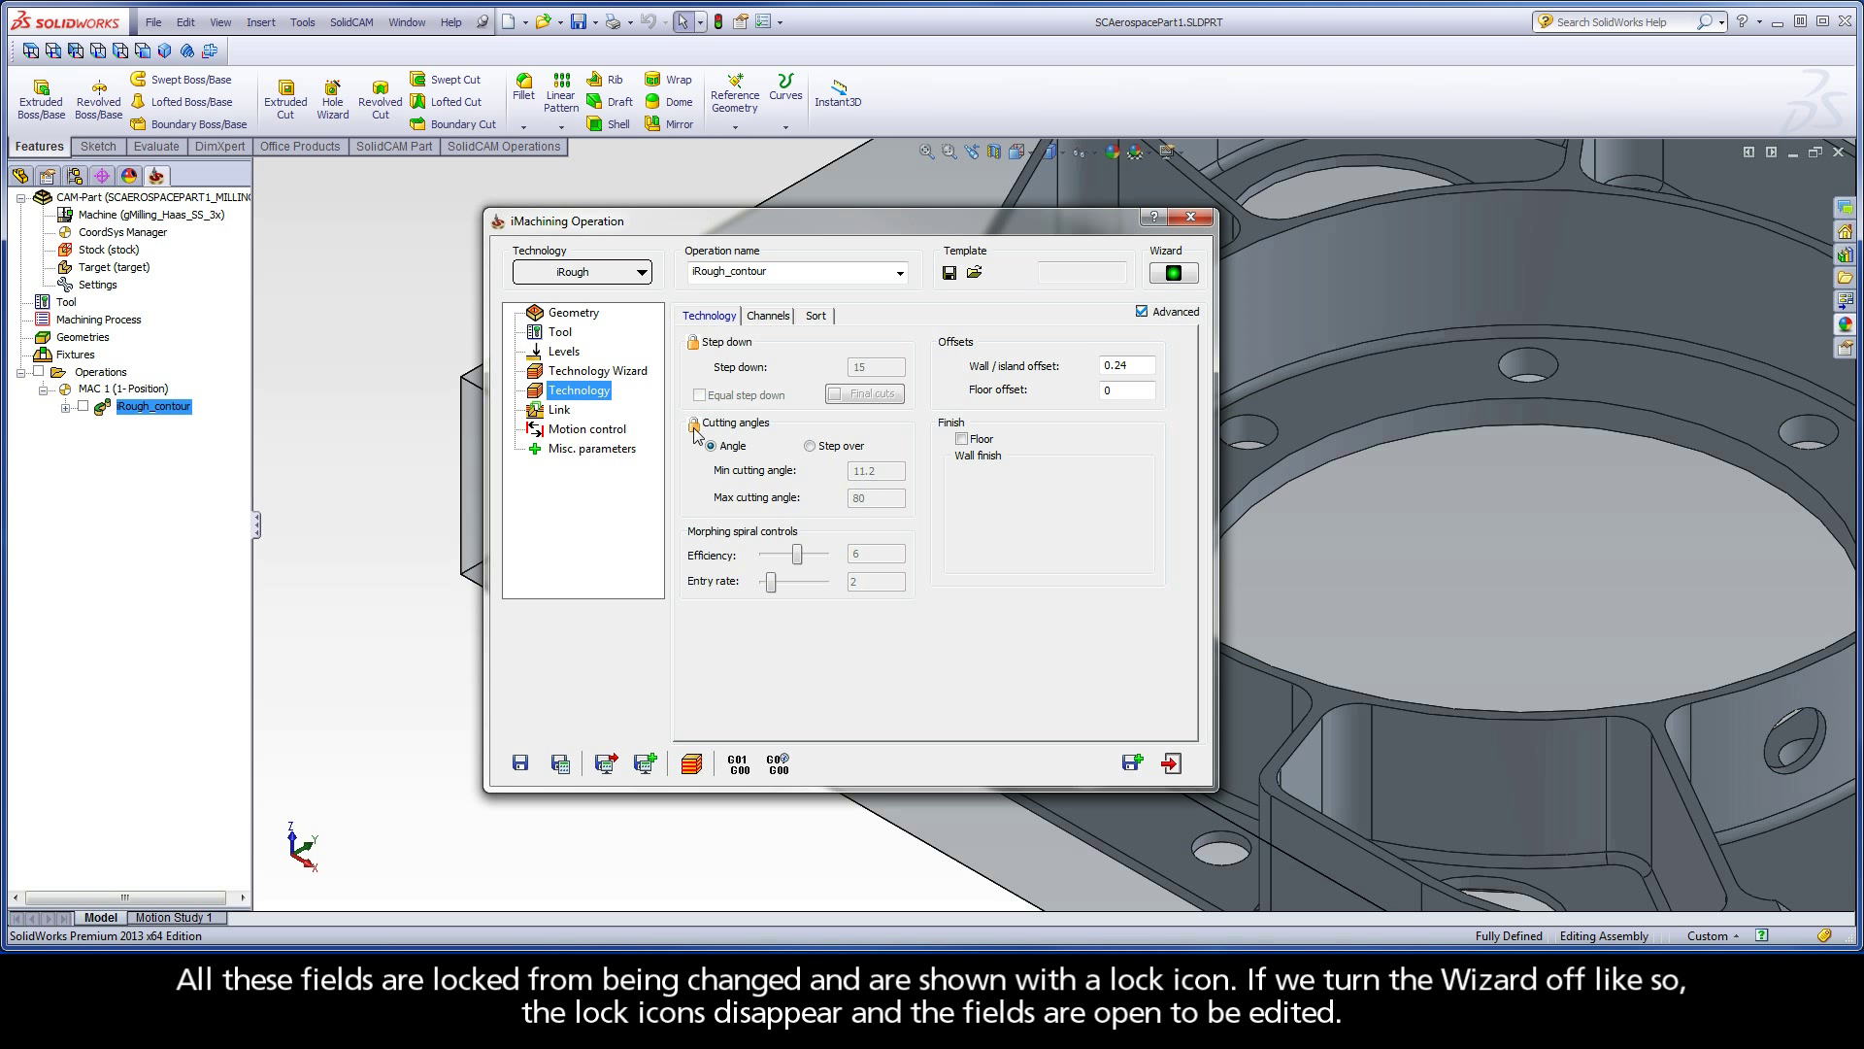
Step: Switch the Technology Wizard off and select the 15 mm step down and min/max cutting angle fields
click(1173, 276)
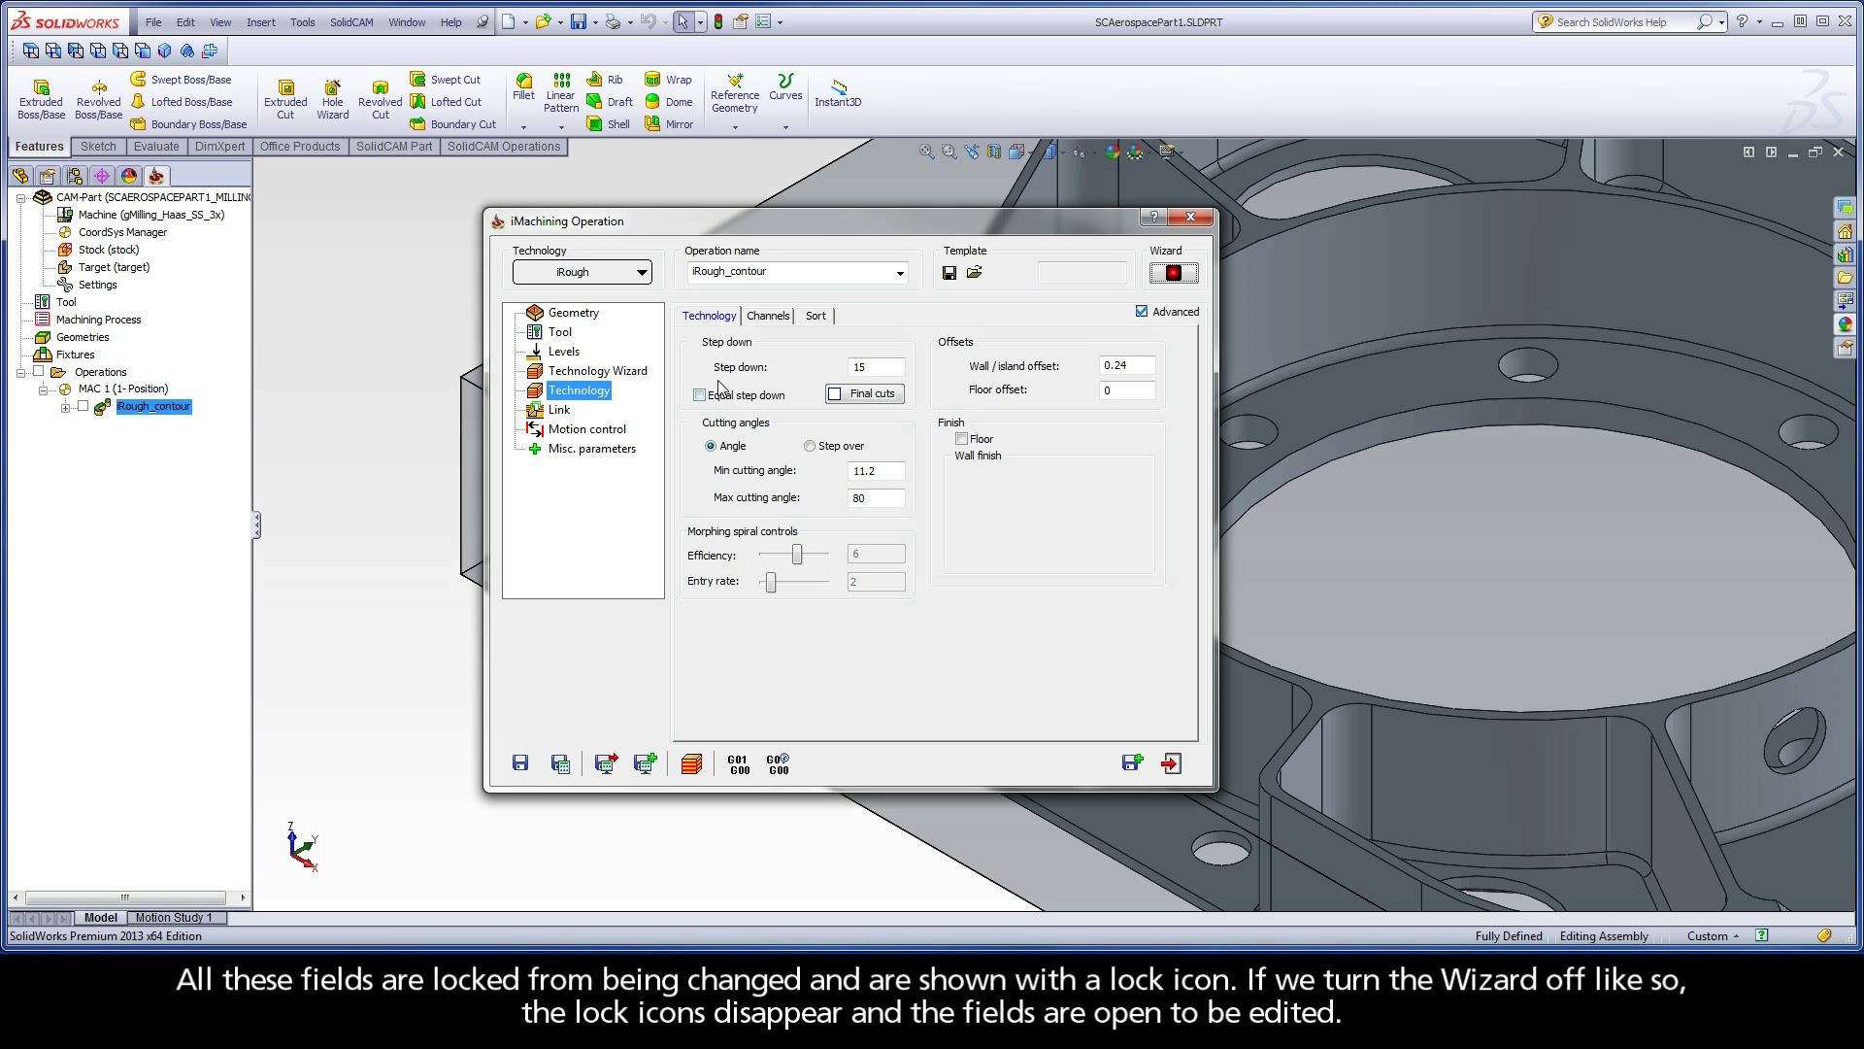
double_click(858, 367)
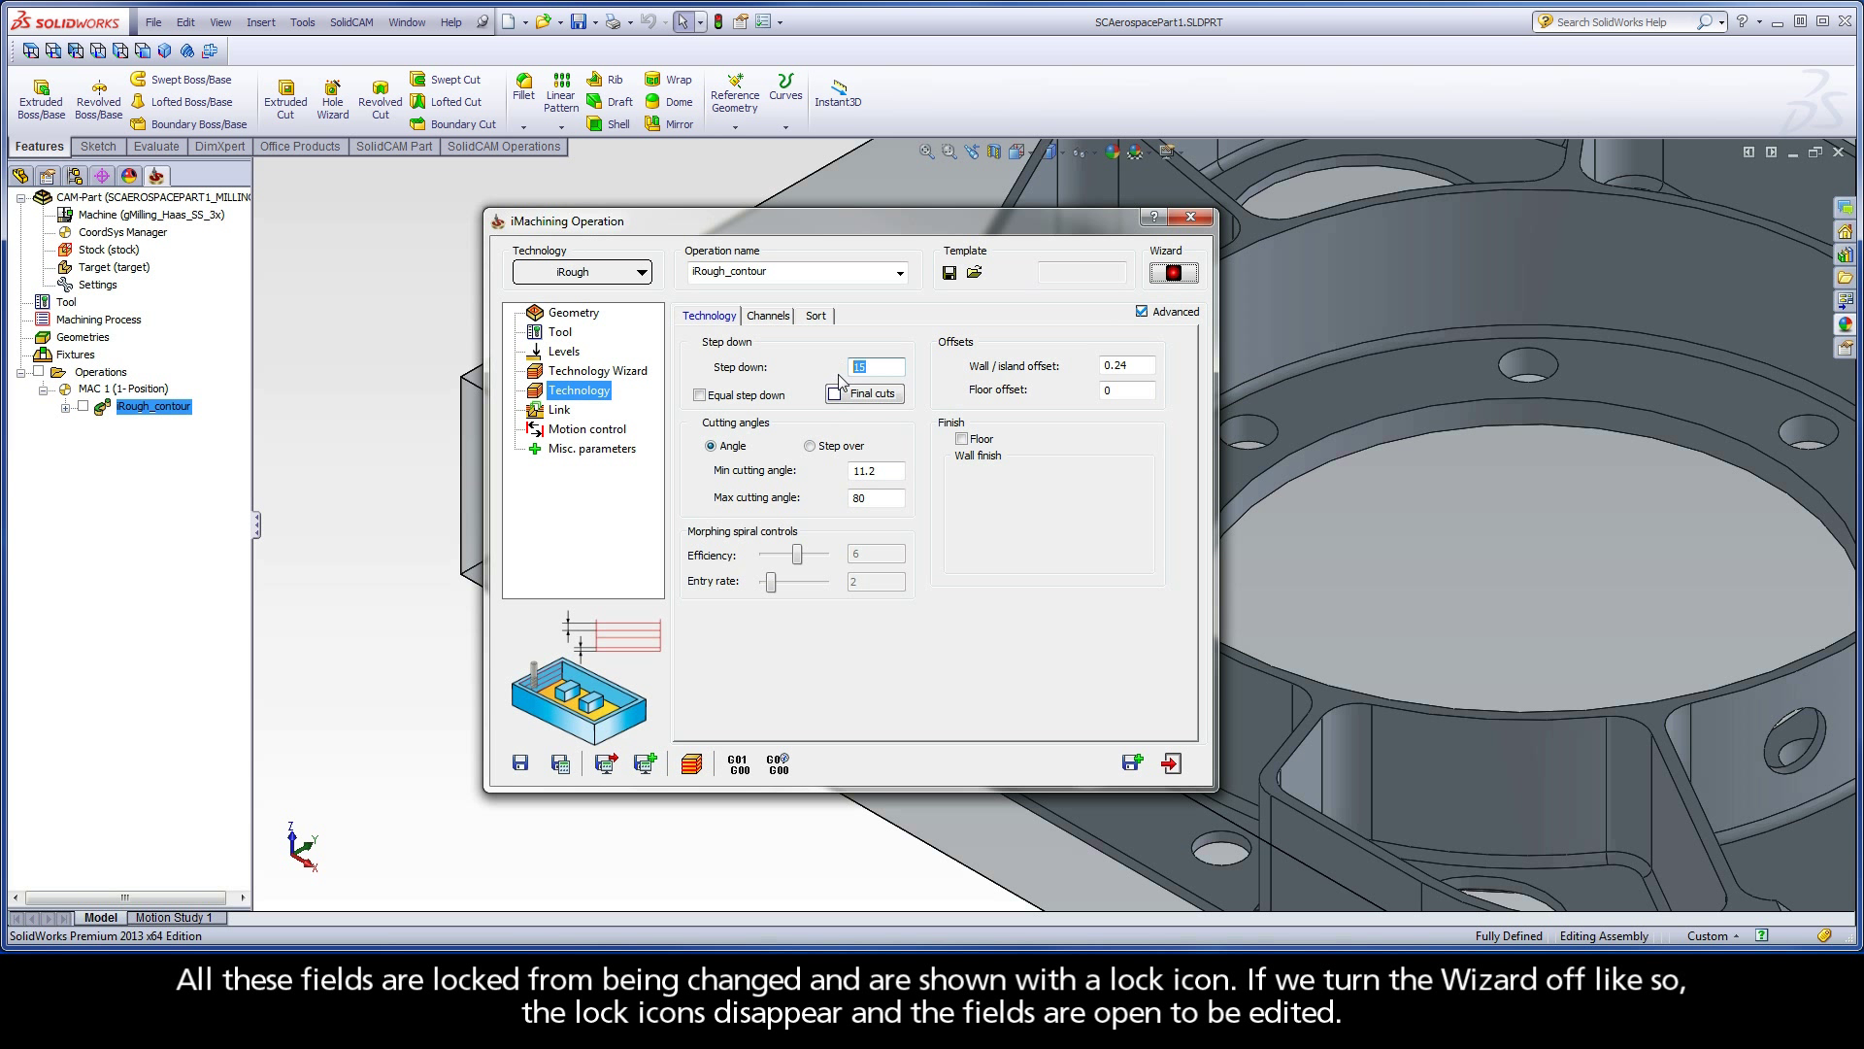
double_click(856, 470)
double_click(855, 497)
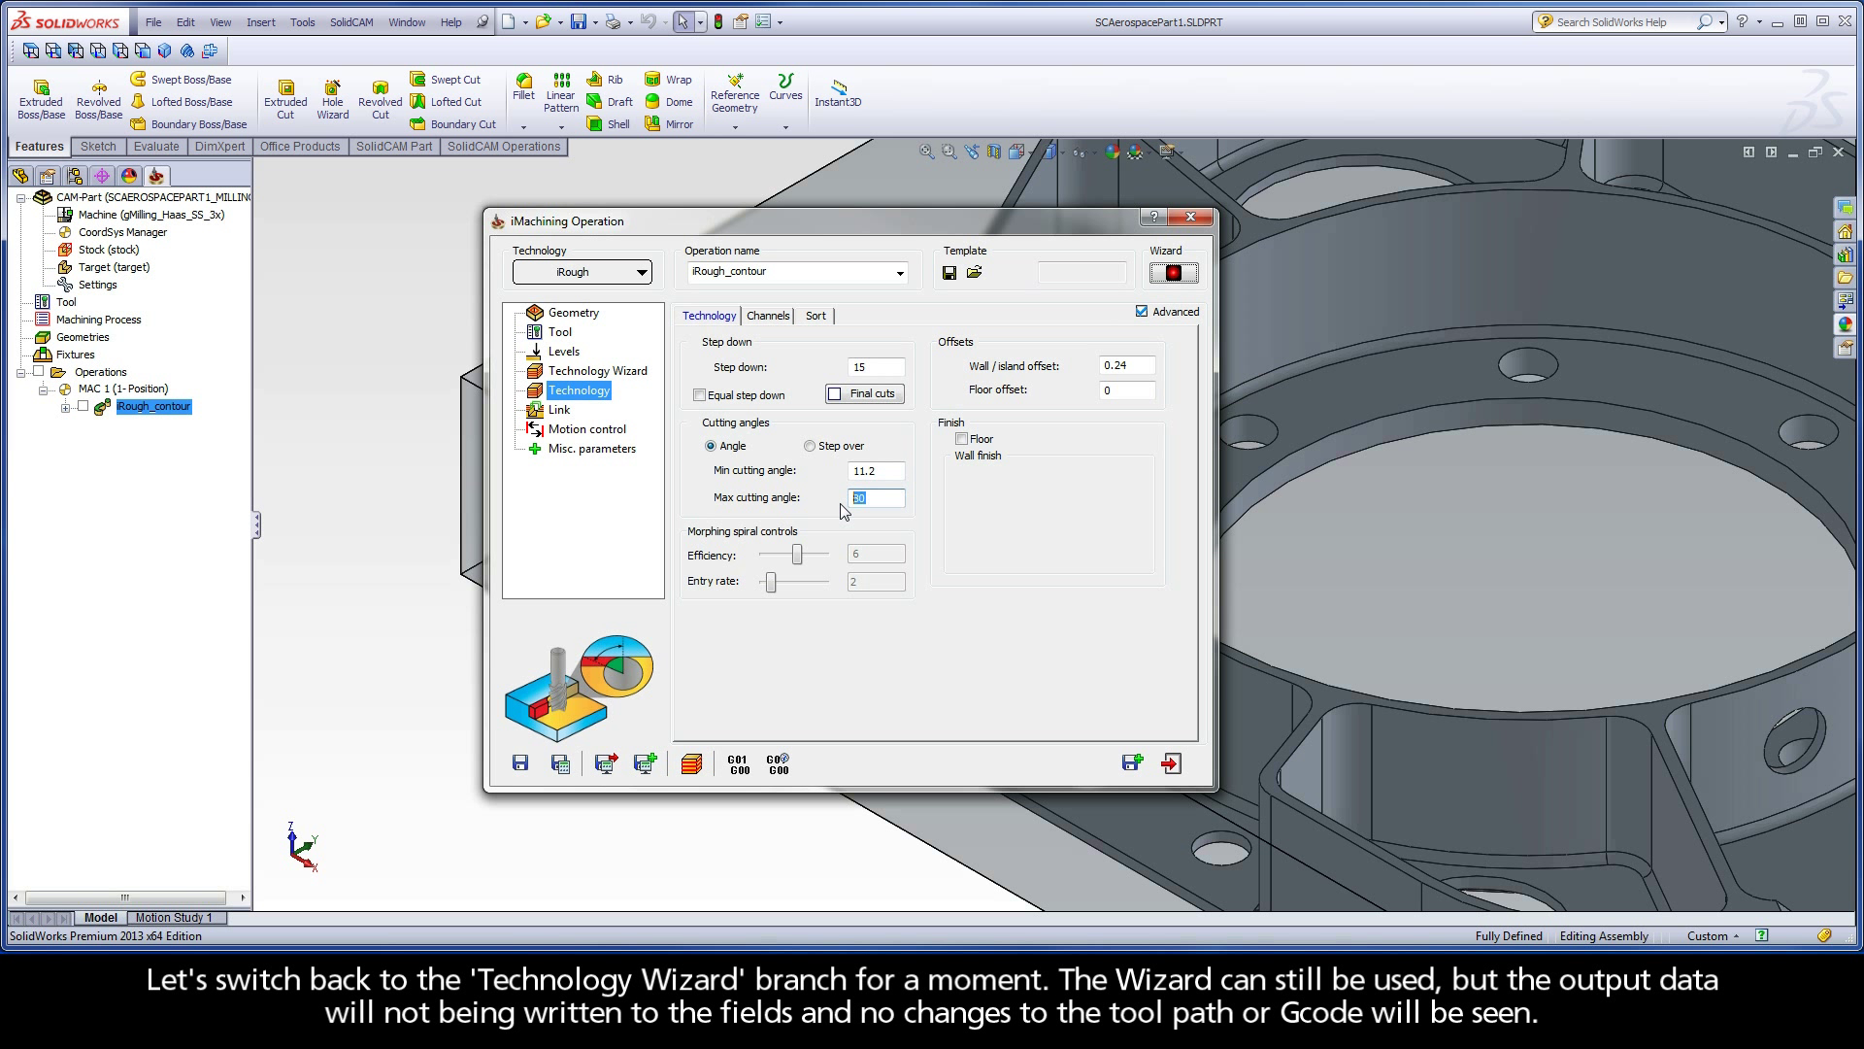
Step: On the Technology Wizard page, set machining level 3 for 9617 rpm and 4080 mm/min
click(637, 373)
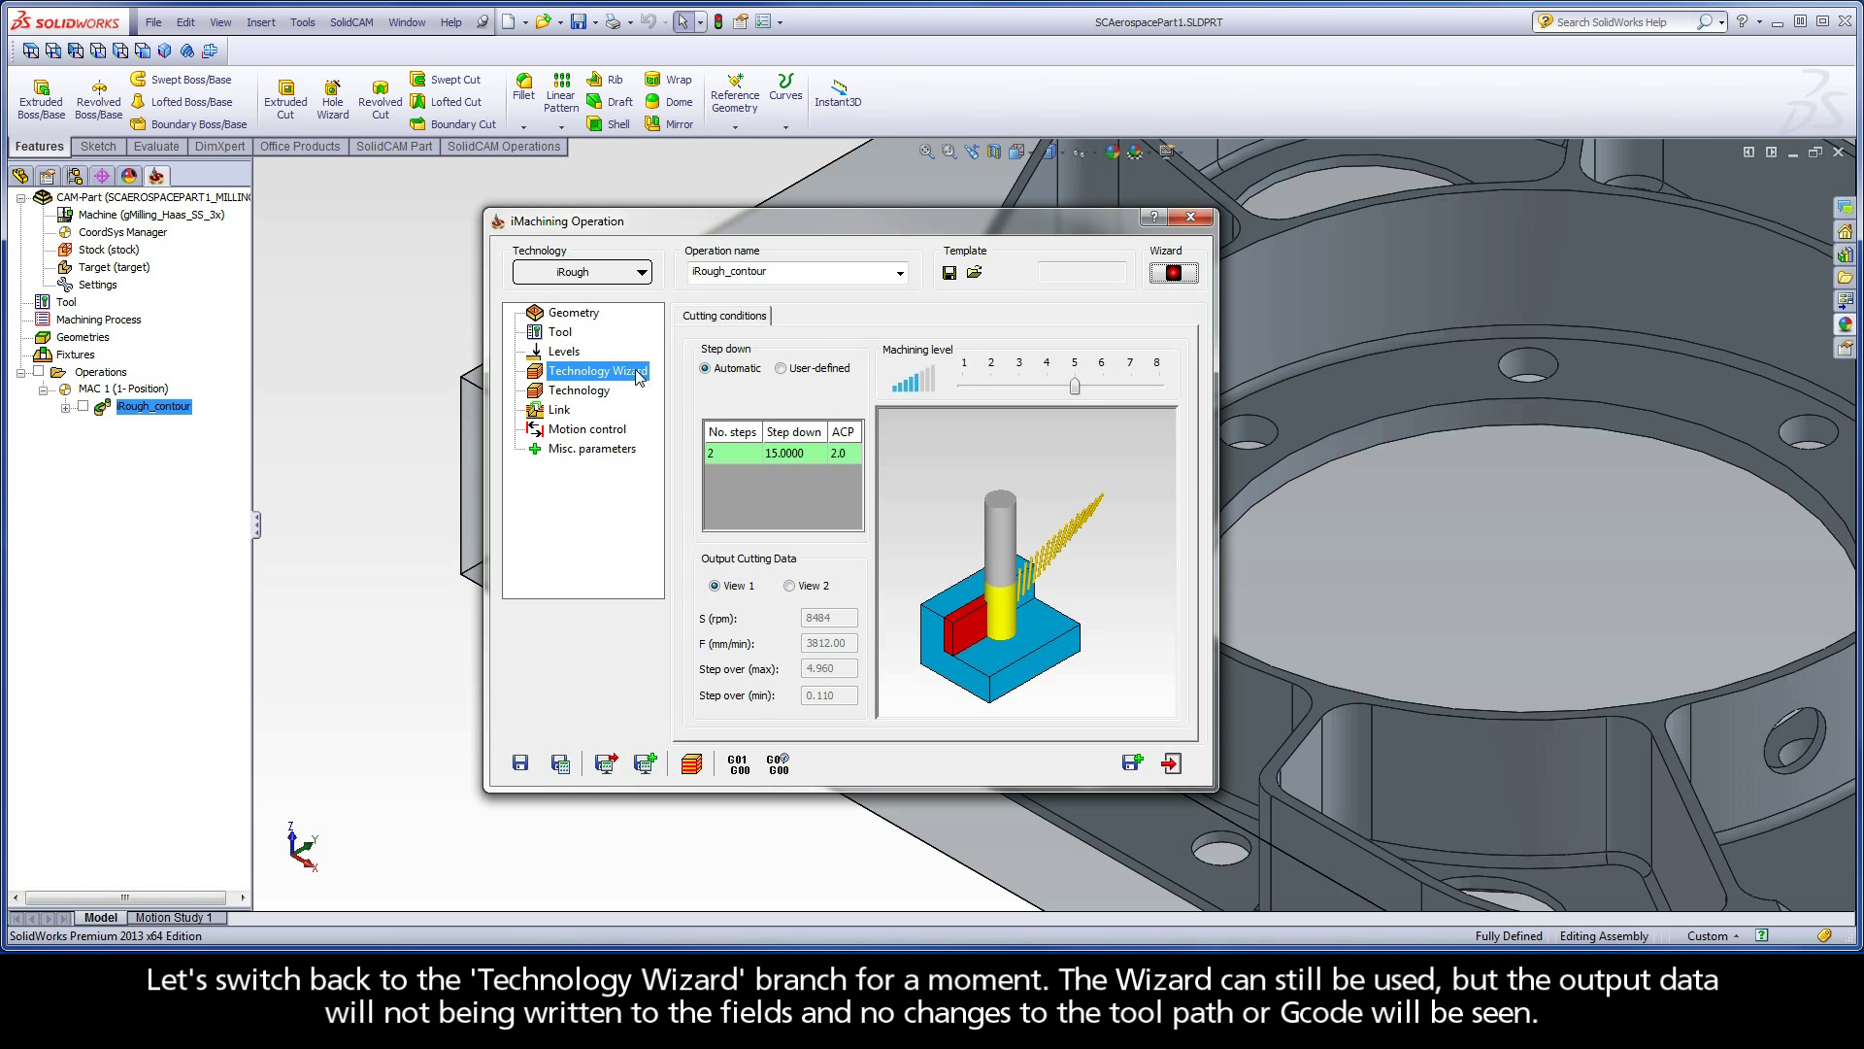
drag(1074, 389, 1162, 389)
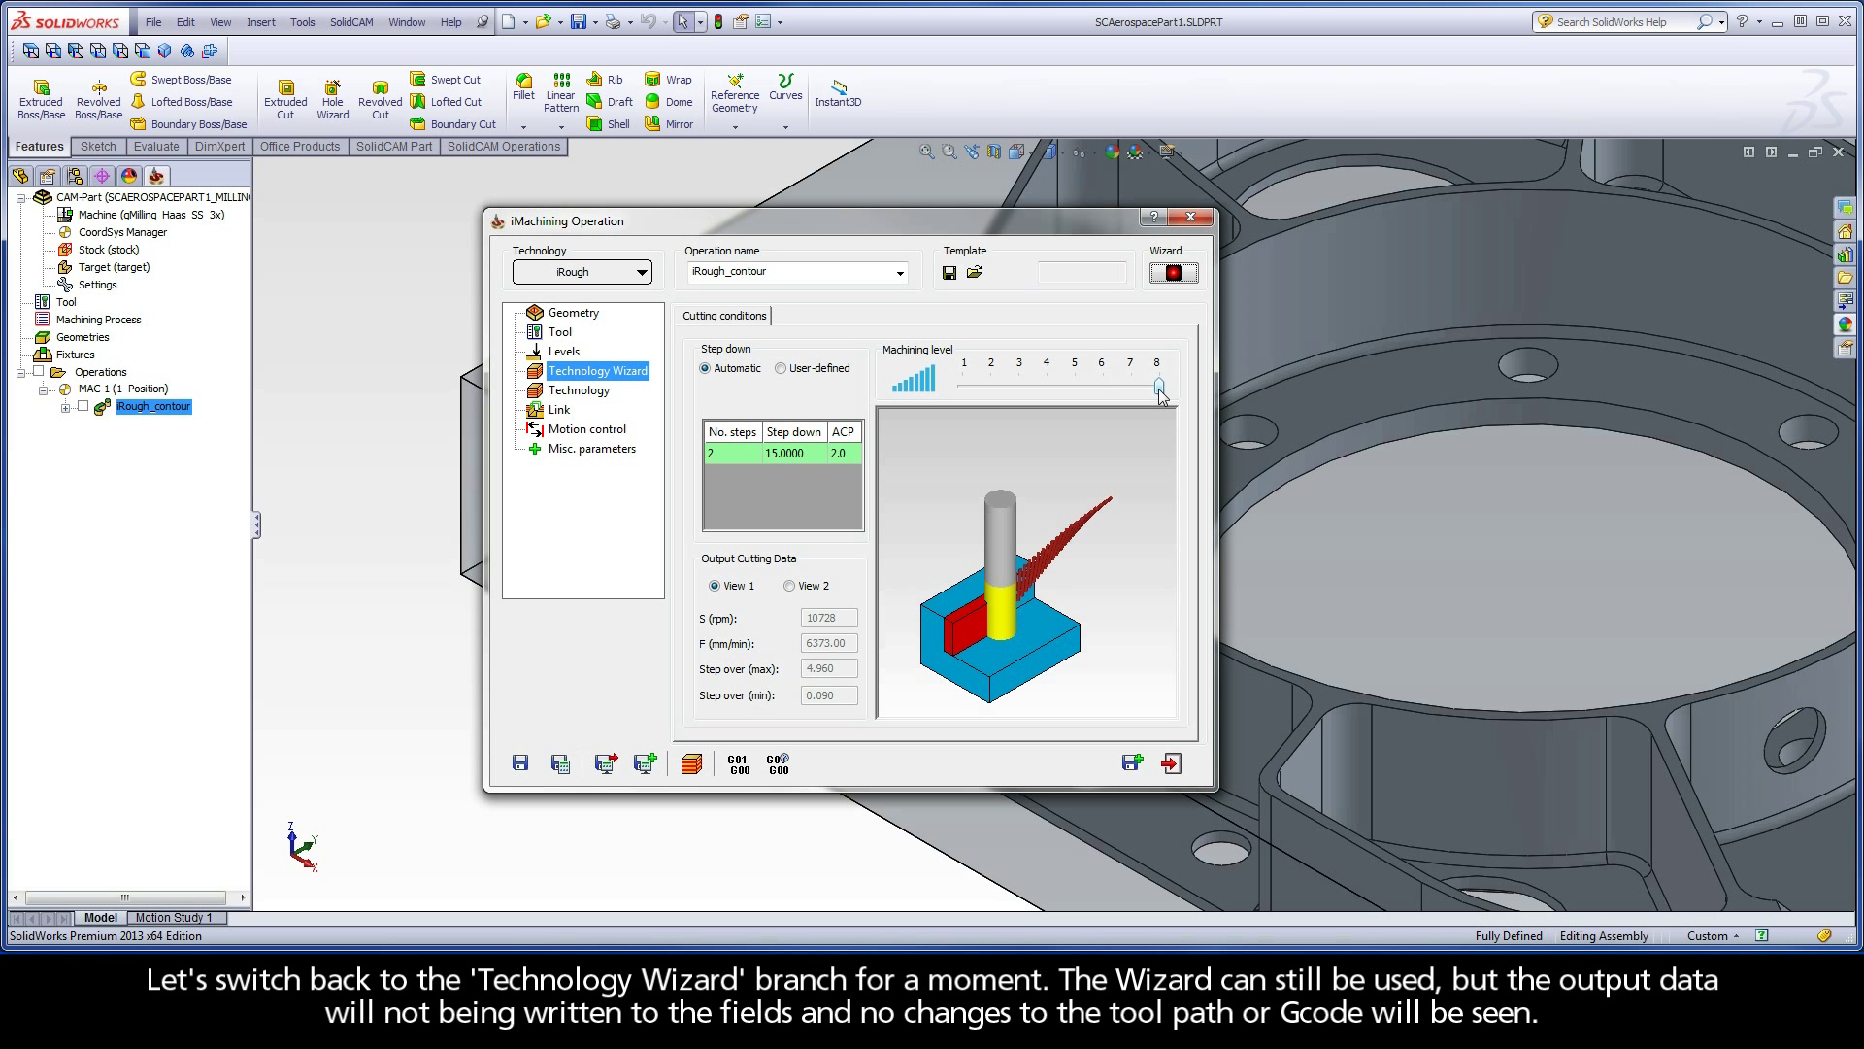
drag(1159, 389, 1018, 393)
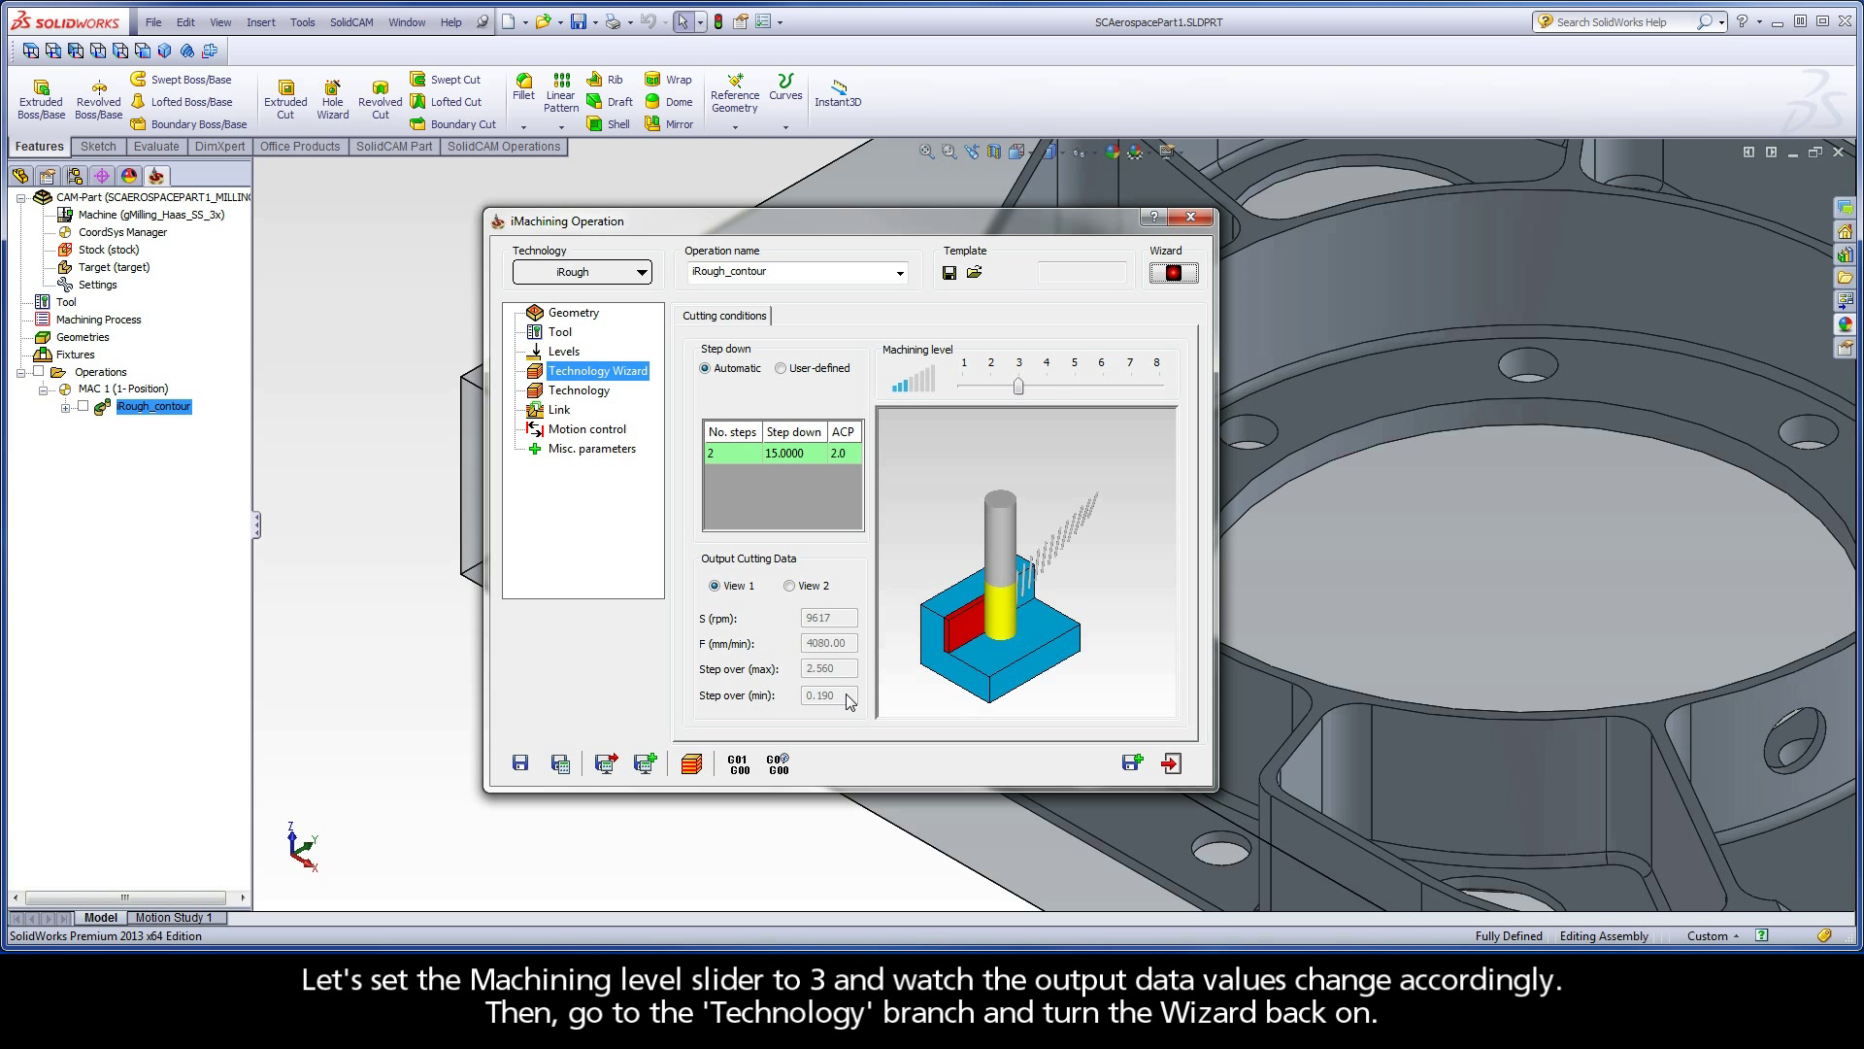
Step: Turn the wizard back on from the Technology page, locking 15 mm step down and 14.4°–55° angles
click(593, 393)
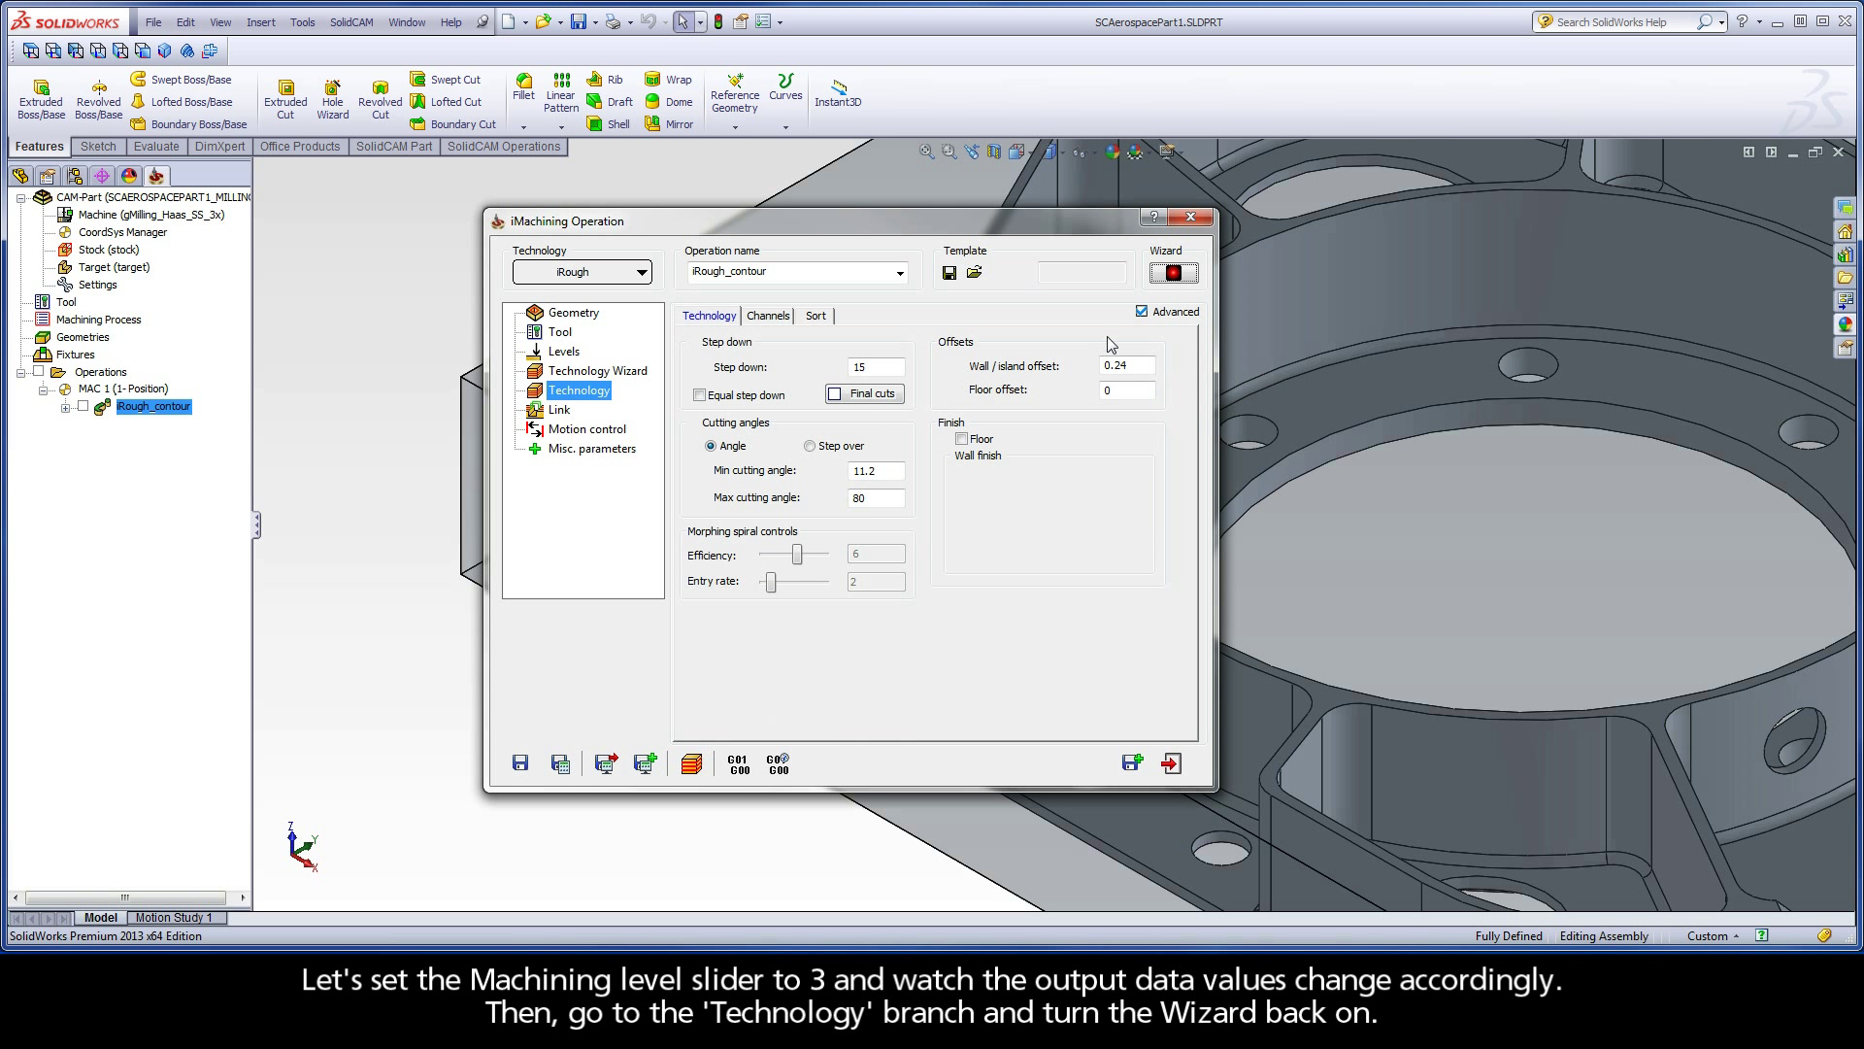
click(1173, 274)
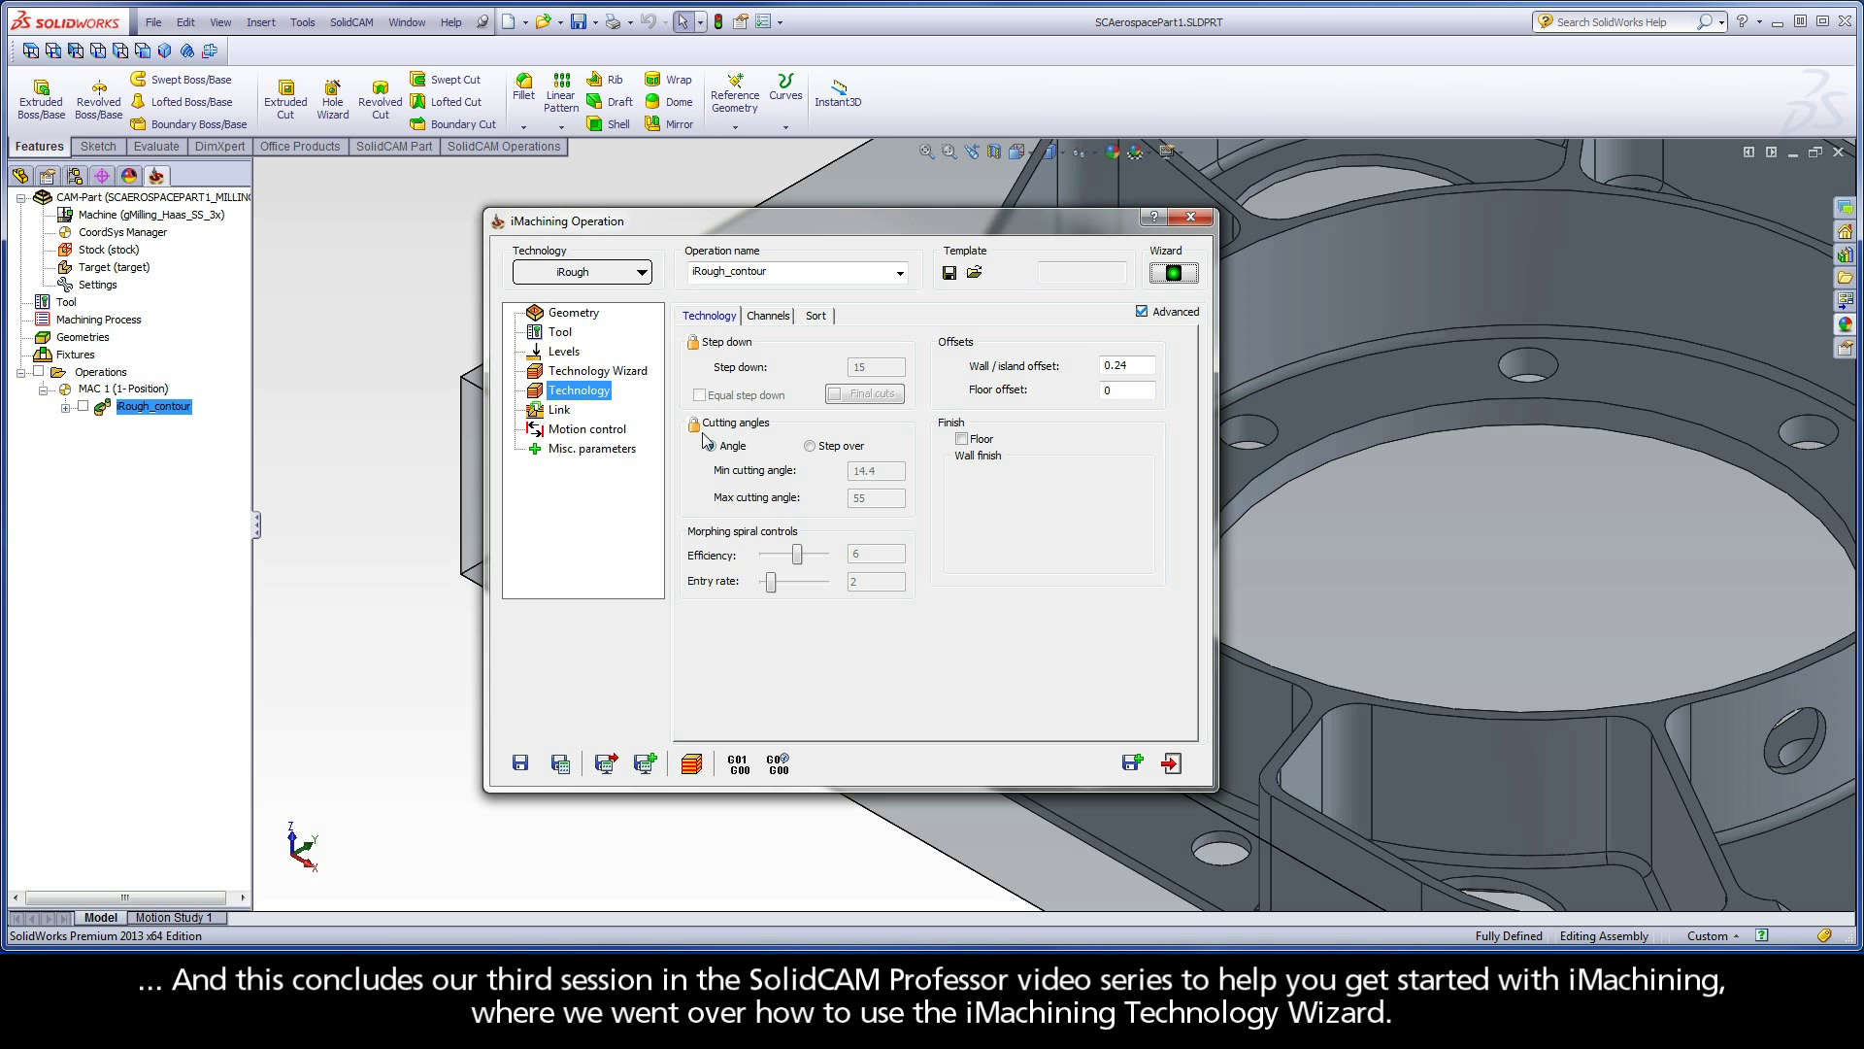
click(649, 377)
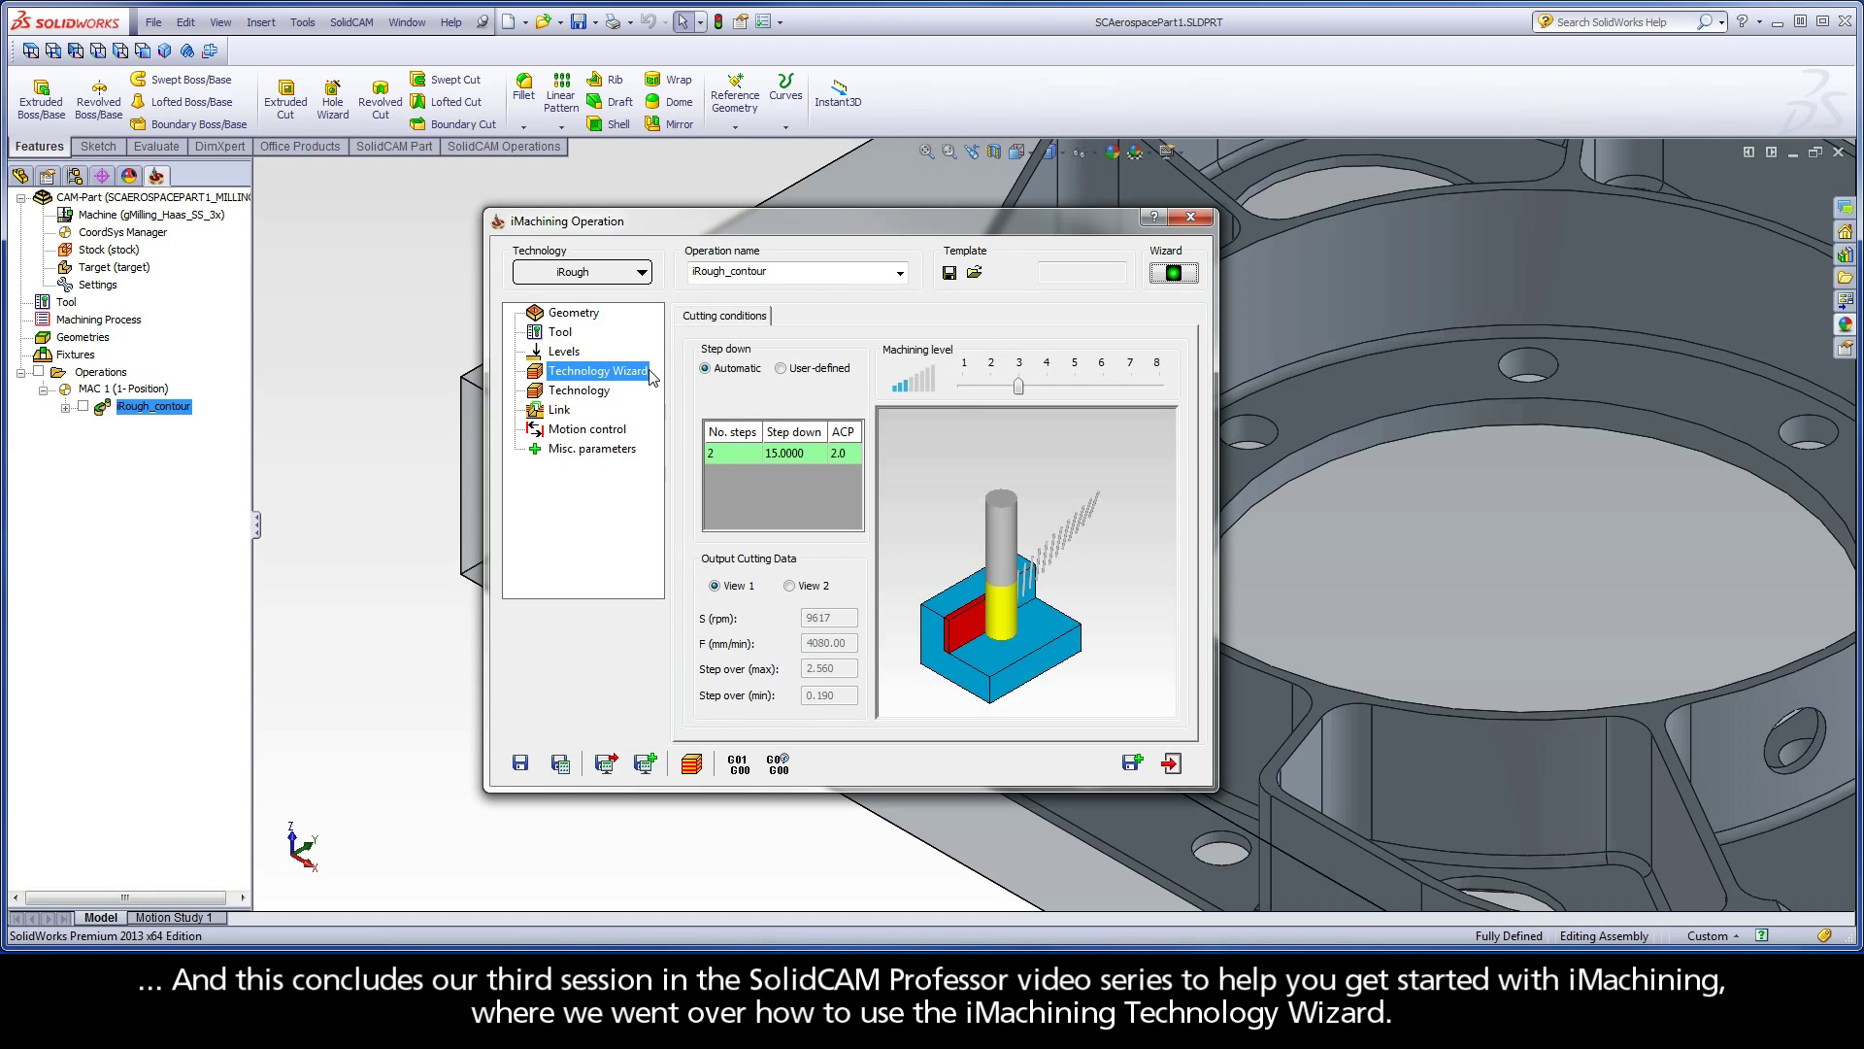